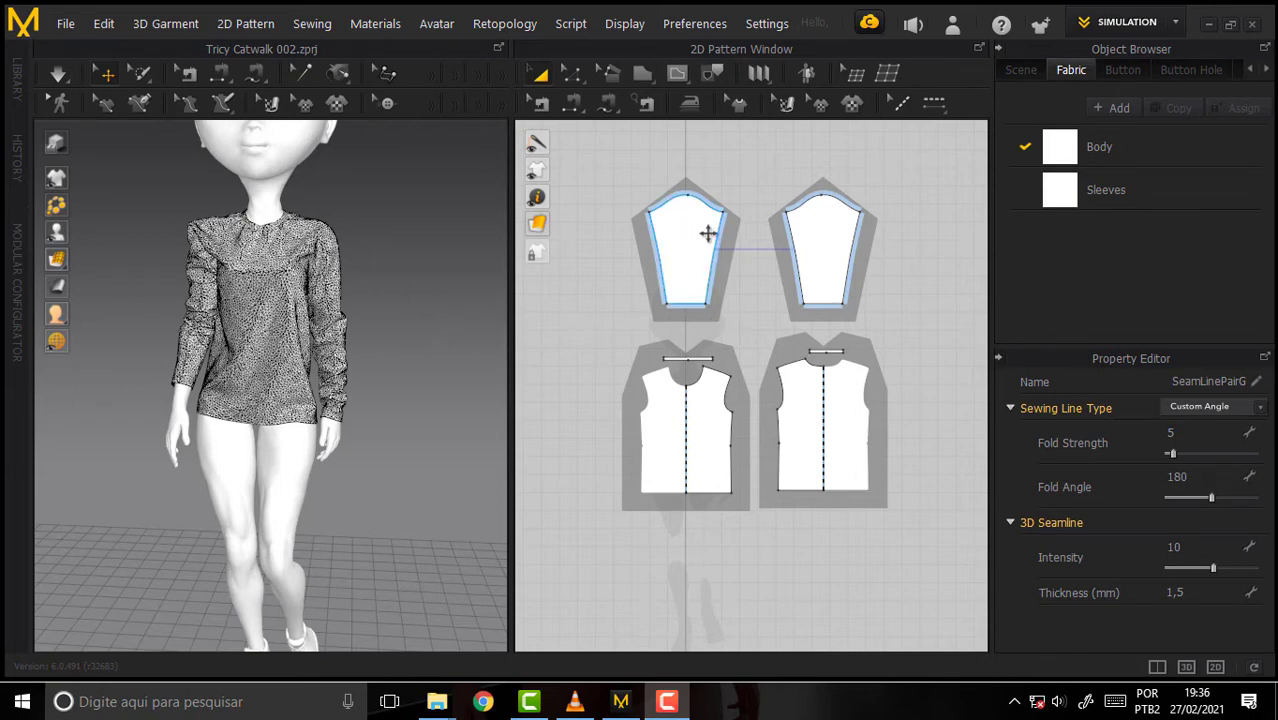
- Move both sleeves below the body pieces, then shift both rows up so sleeves sit just beneath
drag(610, 169, 893, 325)
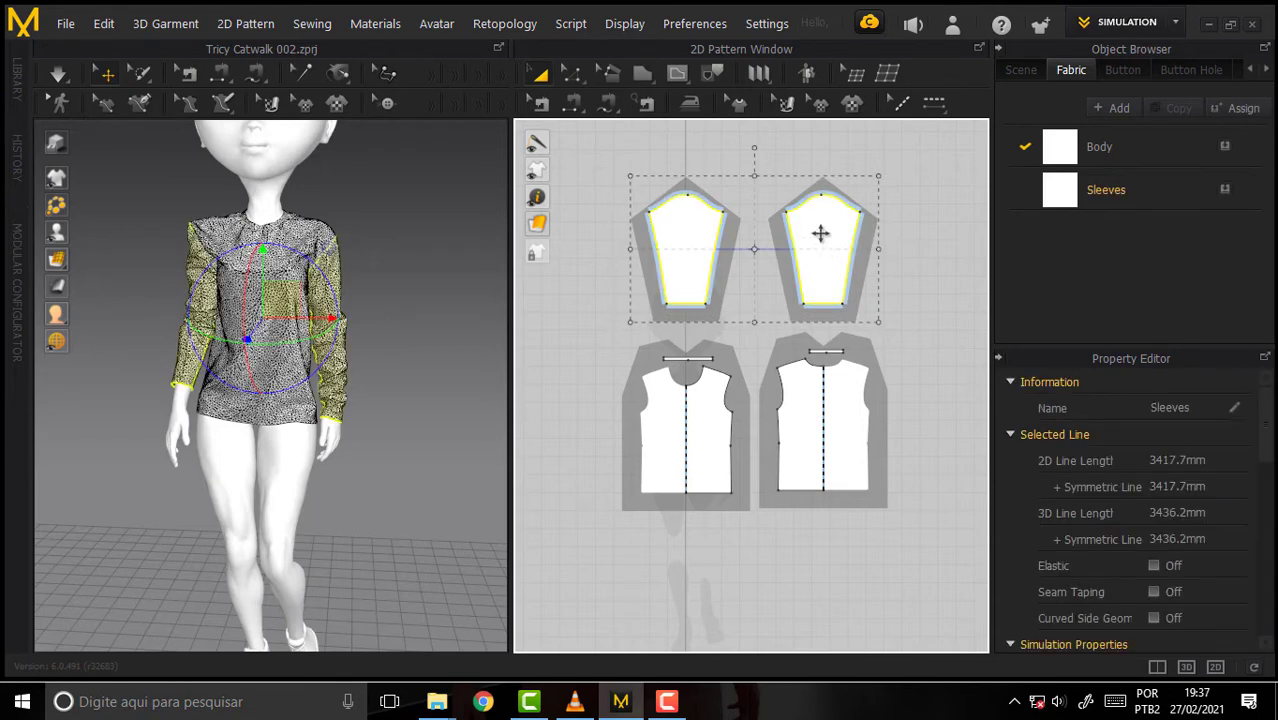
drag(820, 233, 826, 555)
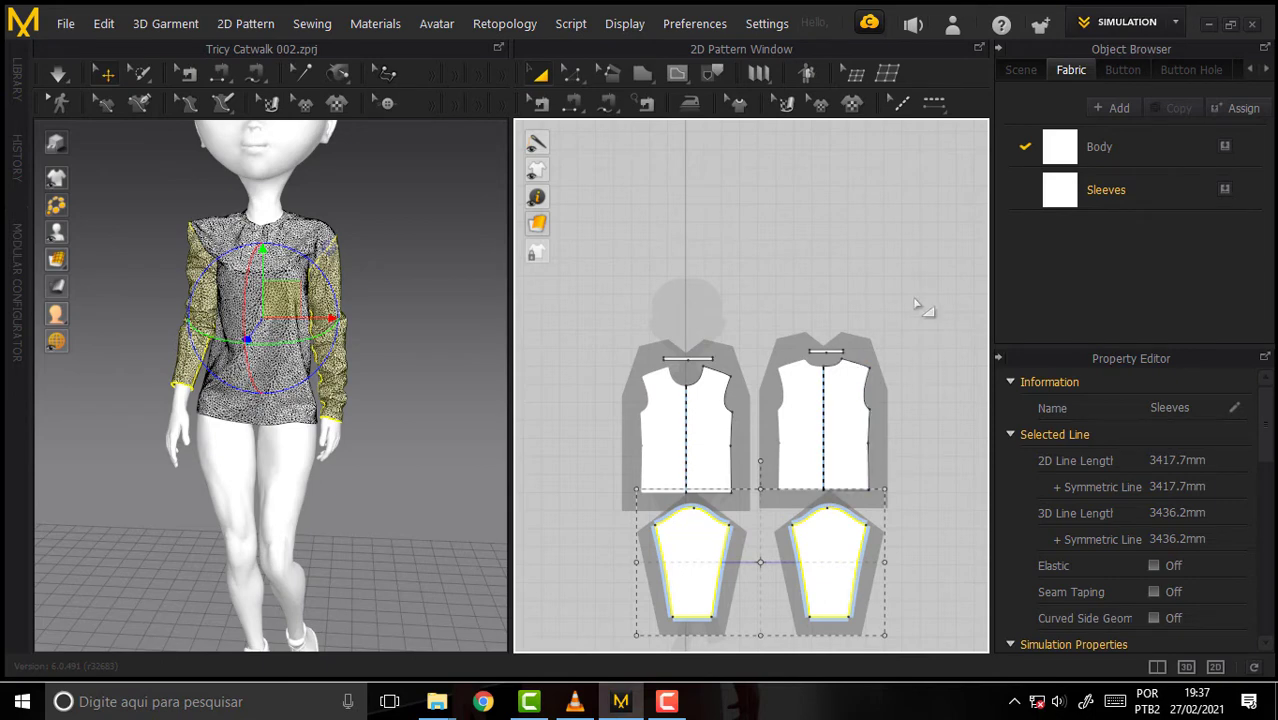
drag(913, 305, 604, 506)
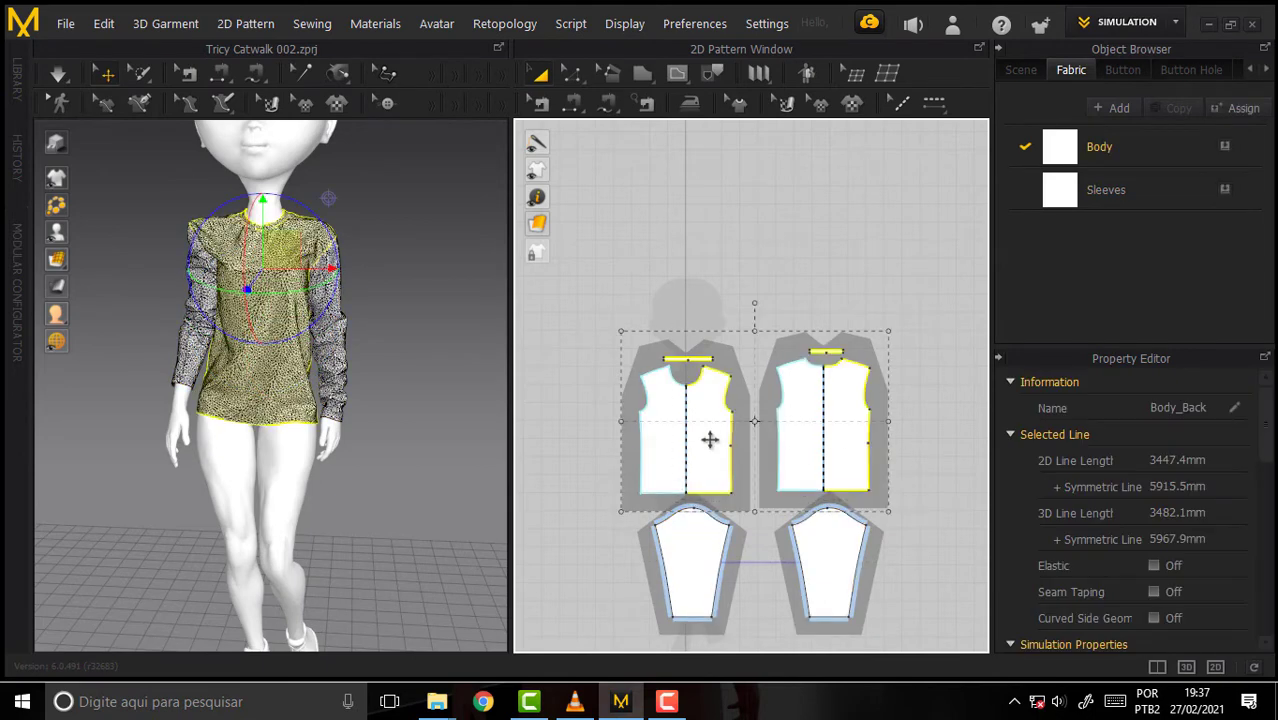
drag(708, 442, 712, 314)
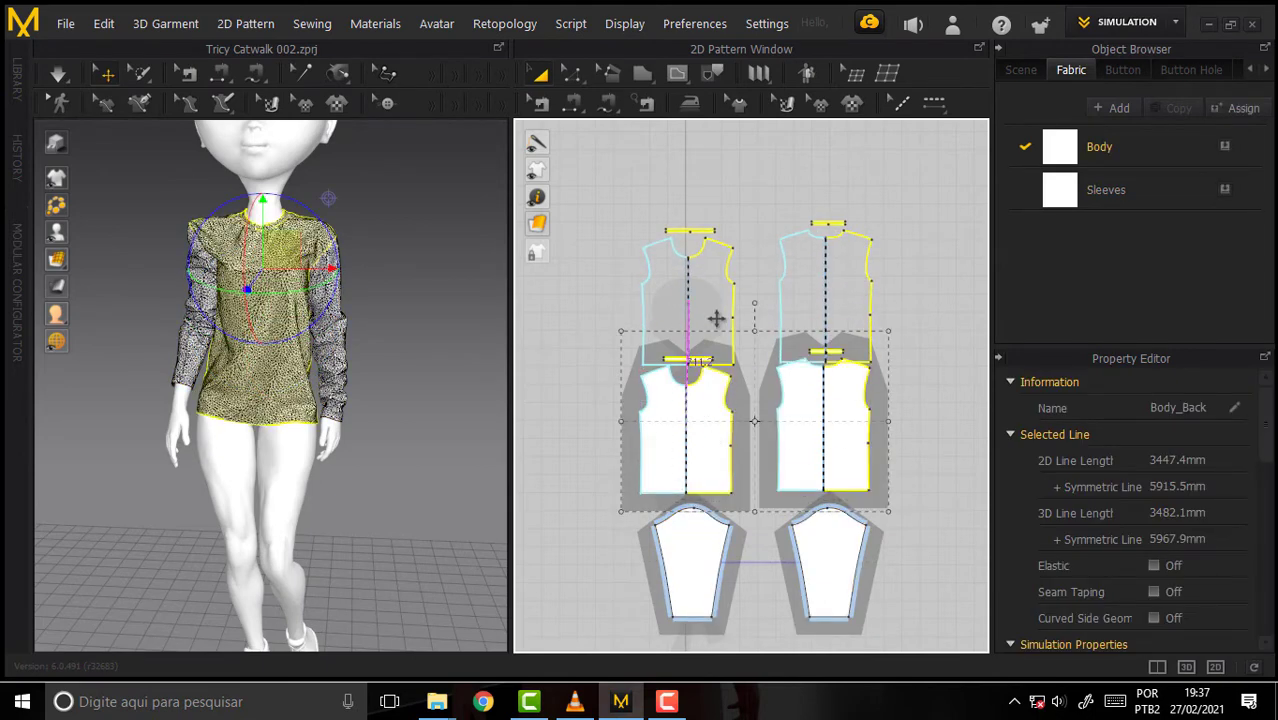
drag(913, 491, 605, 664)
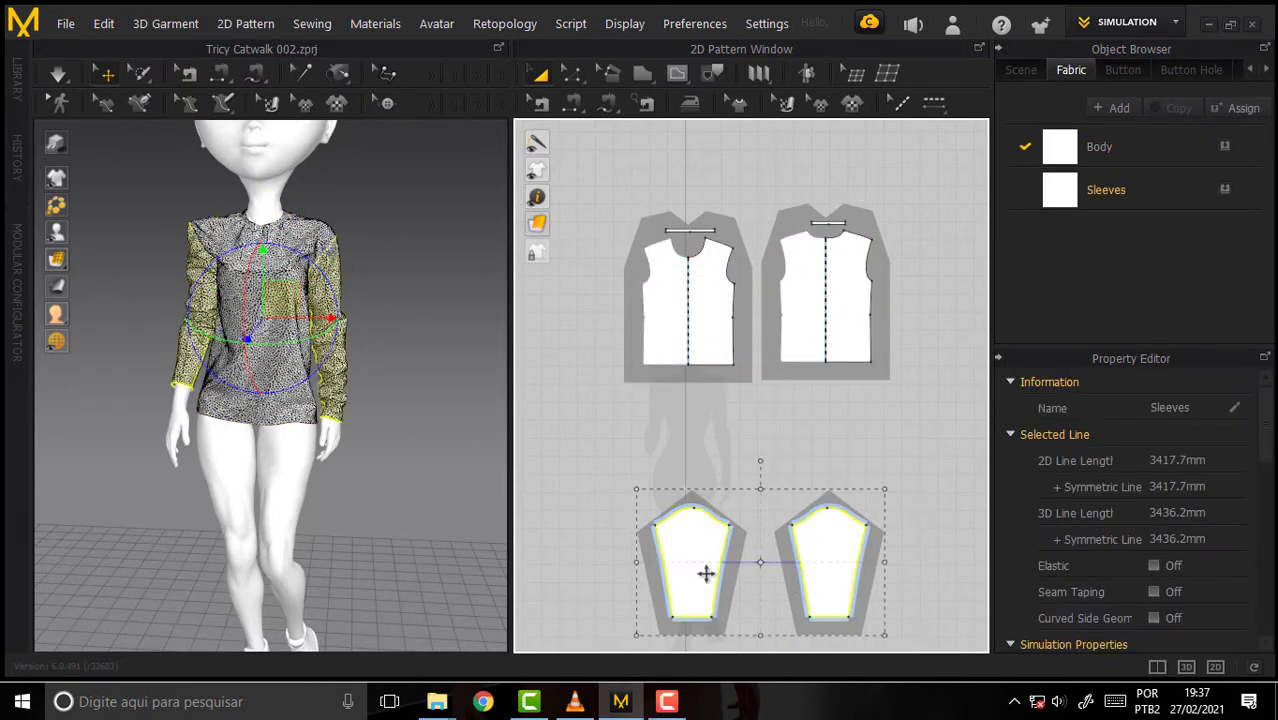
drag(710, 542, 712, 422)
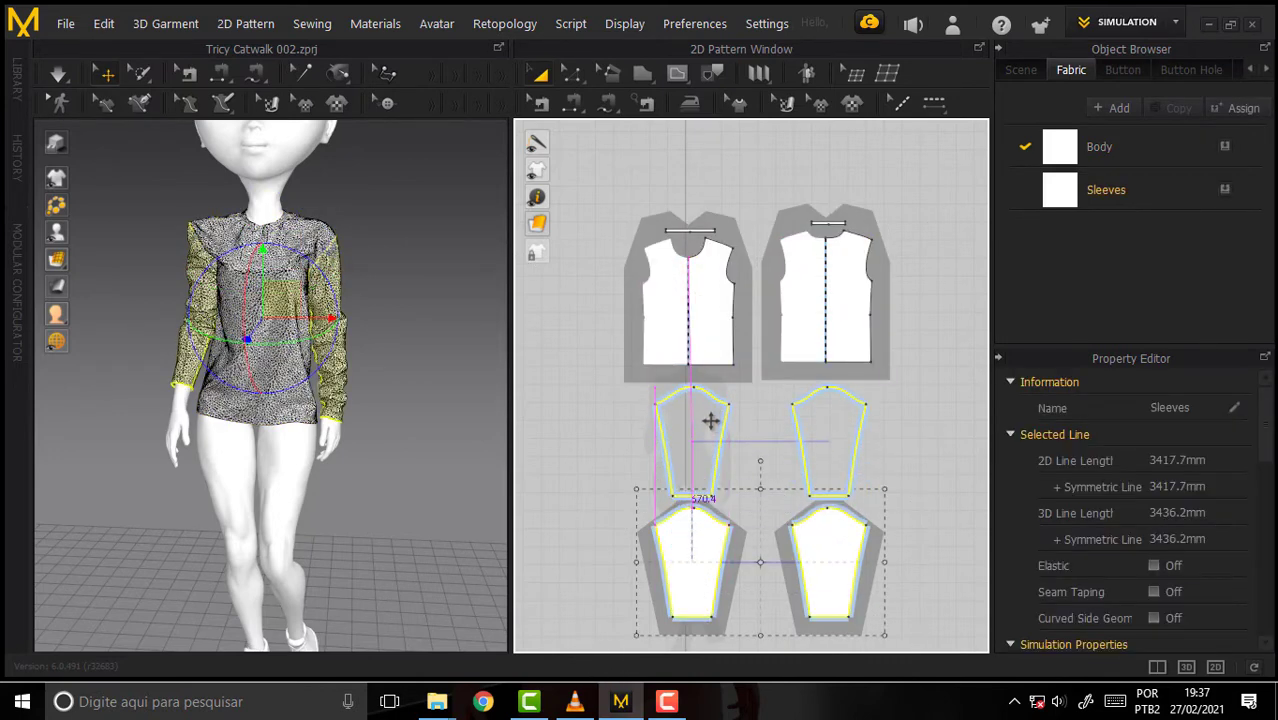
click(930, 362)
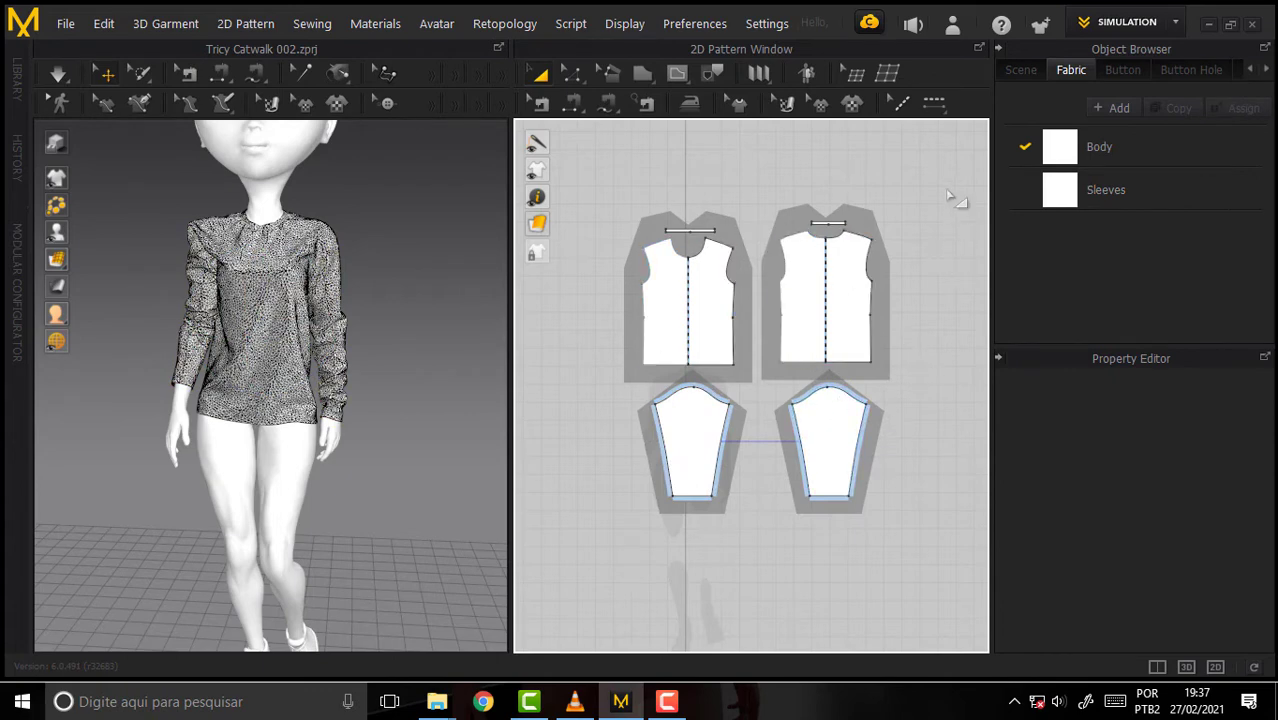
middle_drag(950, 190, 958, 296)
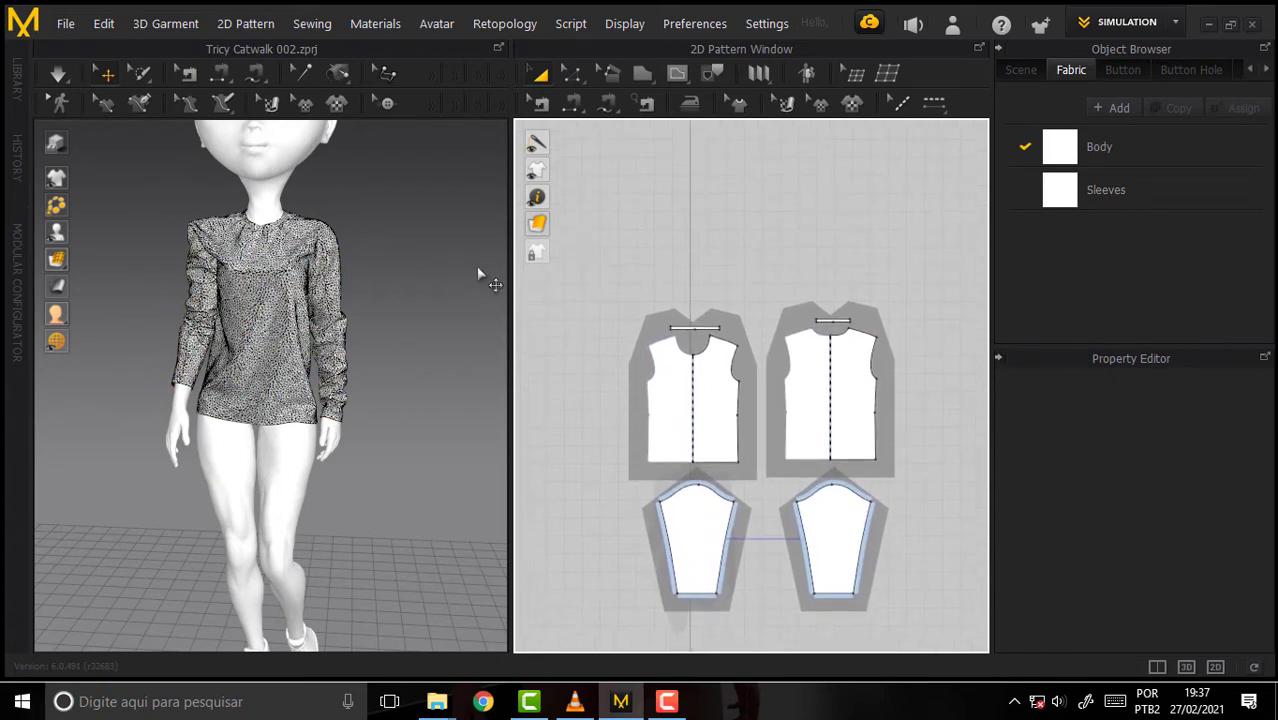
- Simulate the garment and set the front body piece's Mesh Type to Quad
click(421, 246)
key(space)
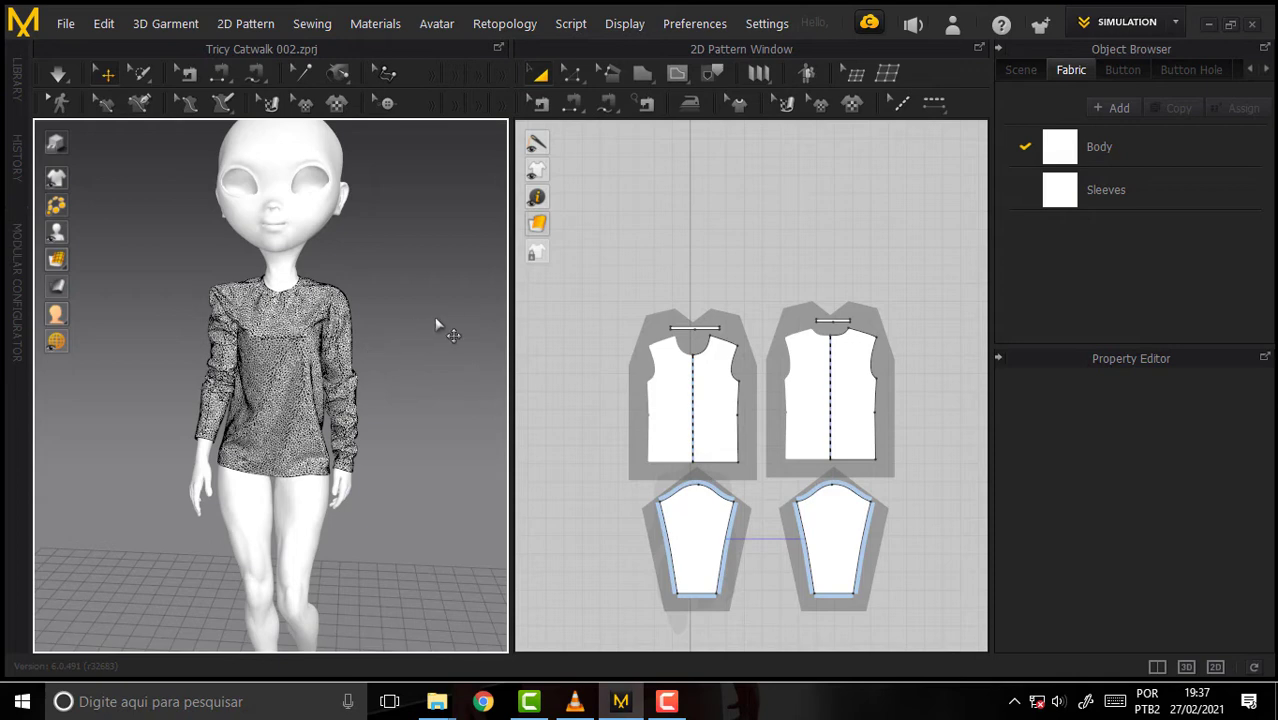
click(279, 367)
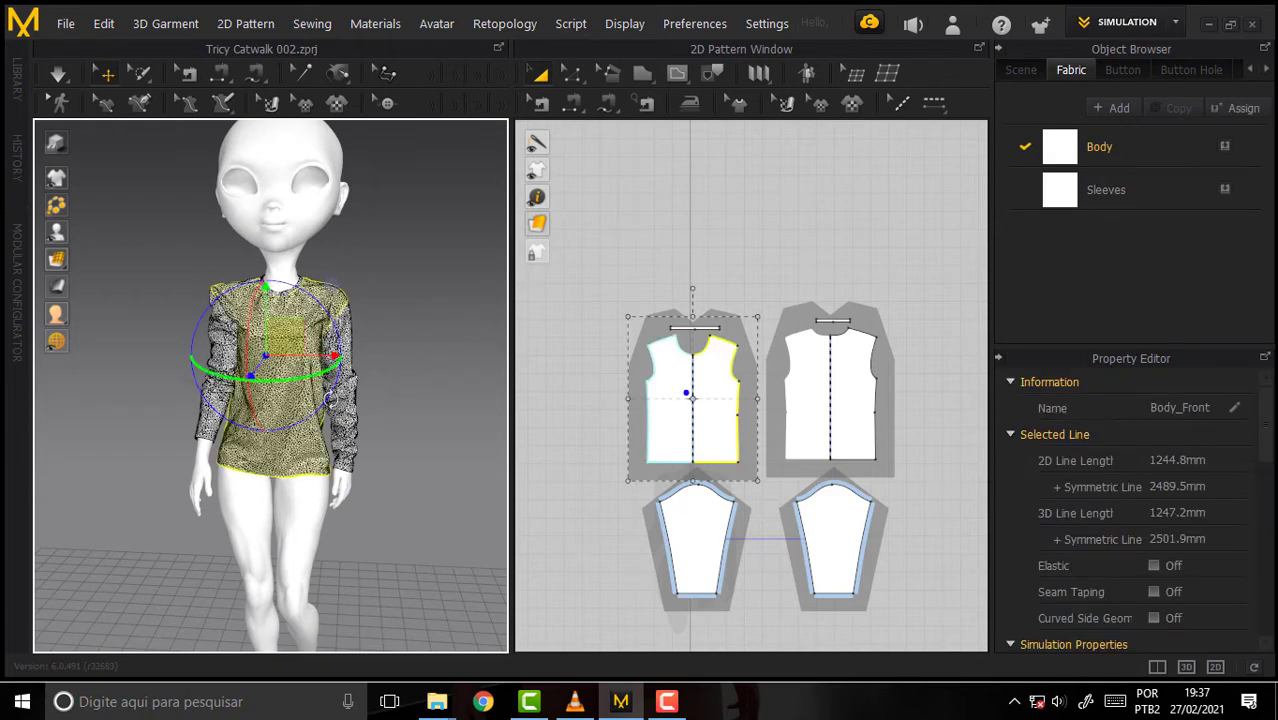
drag(1265, 420, 1267, 661)
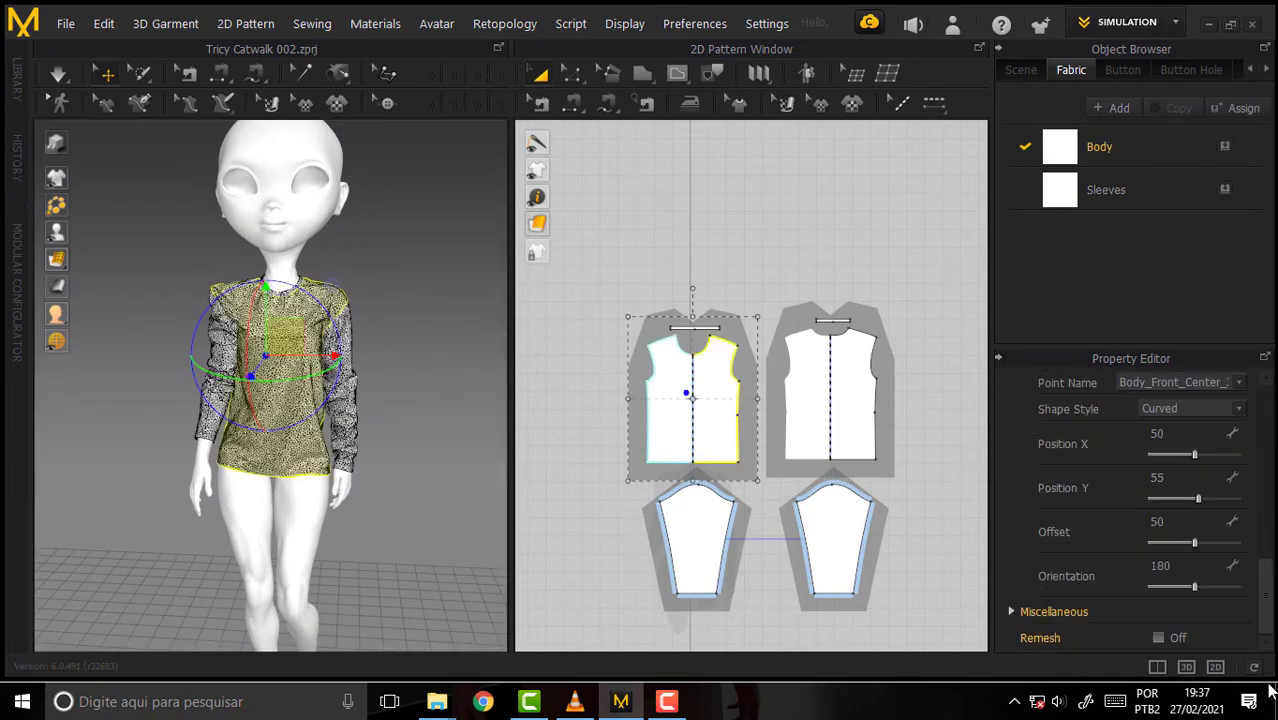
click(1012, 612)
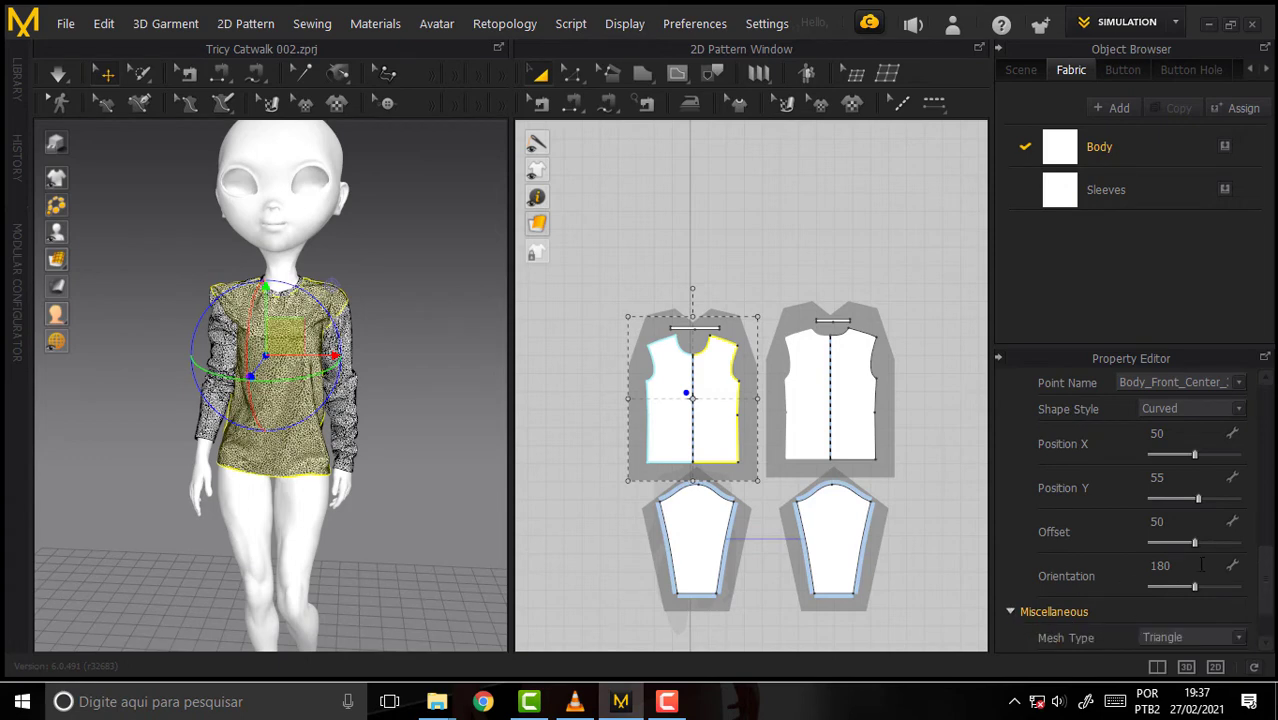
scroll(1213, 573, down, 1)
click(1240, 563)
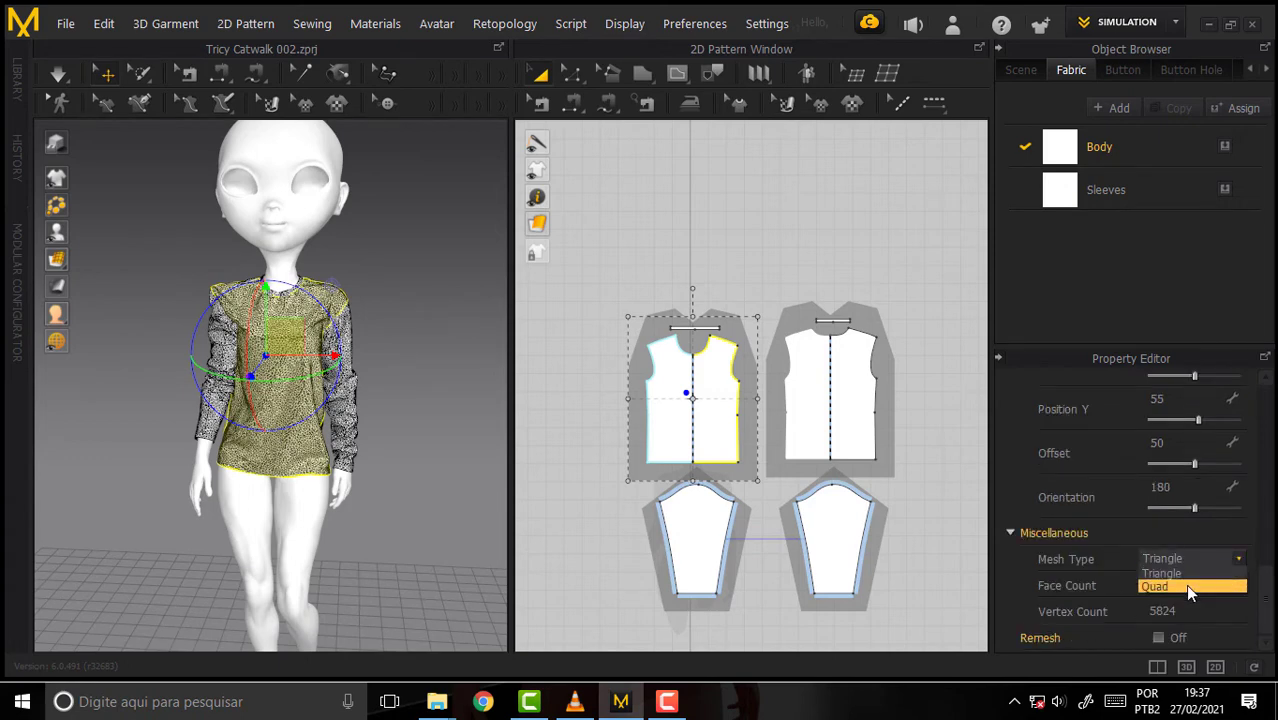
click(1085, 570)
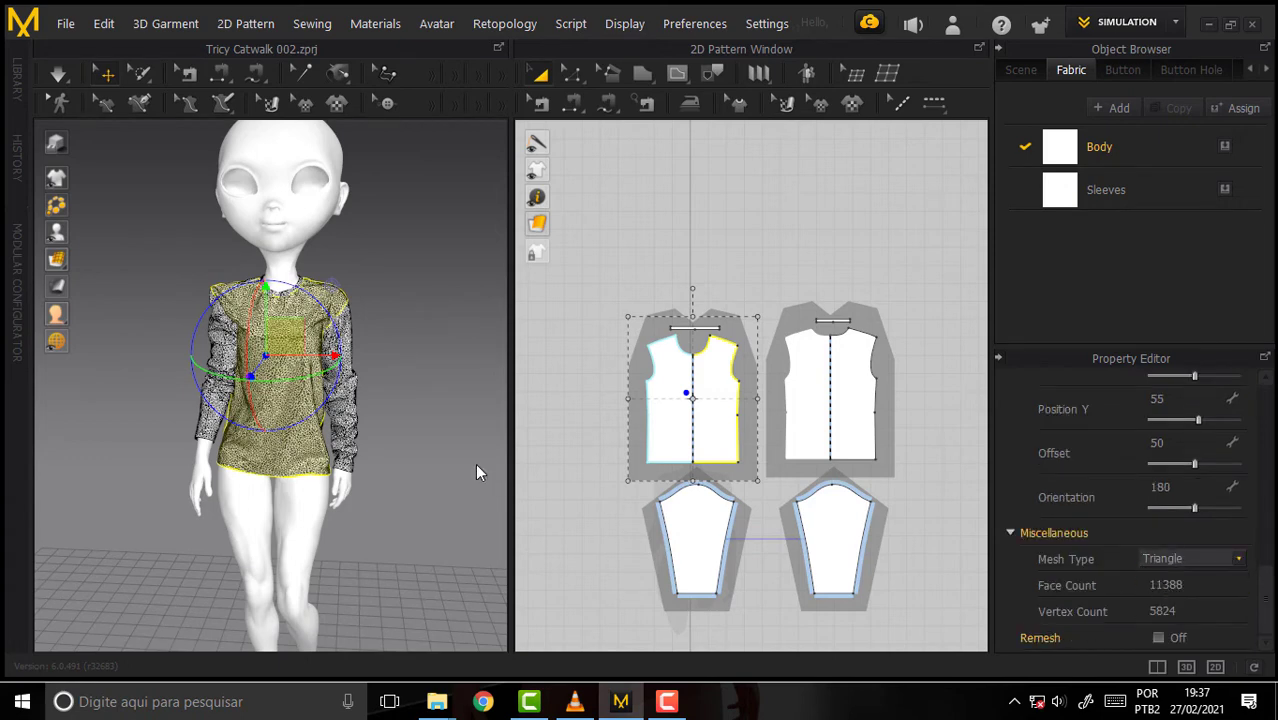
- Set the Mesh Type of both sleeve pieces to Quad
click(347, 338)
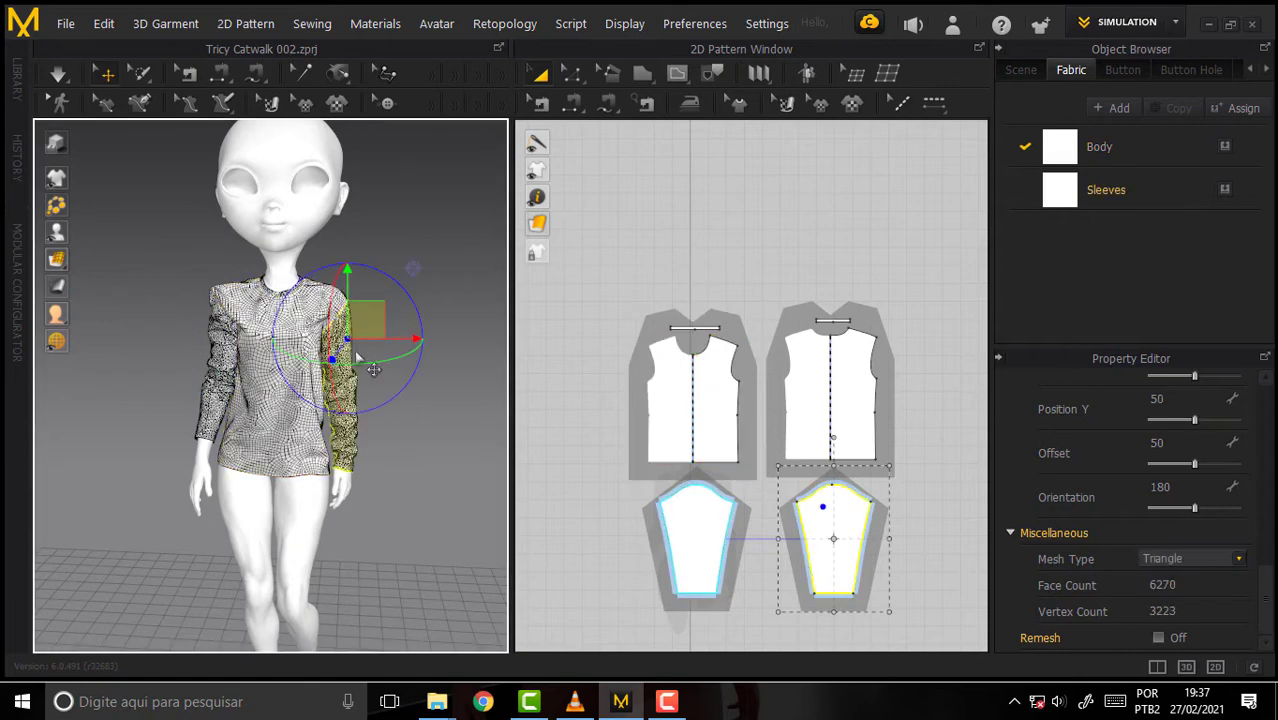
click(1226, 565)
click(1190, 583)
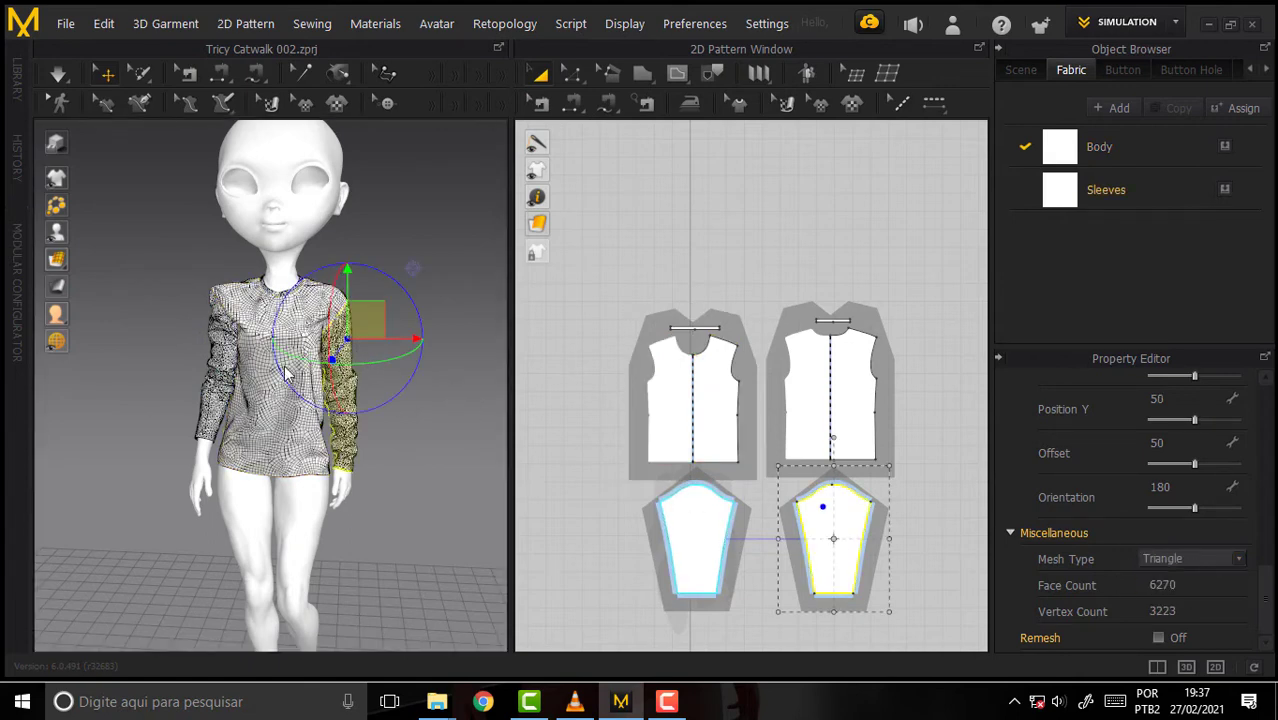
click(225, 372)
click(1194, 558)
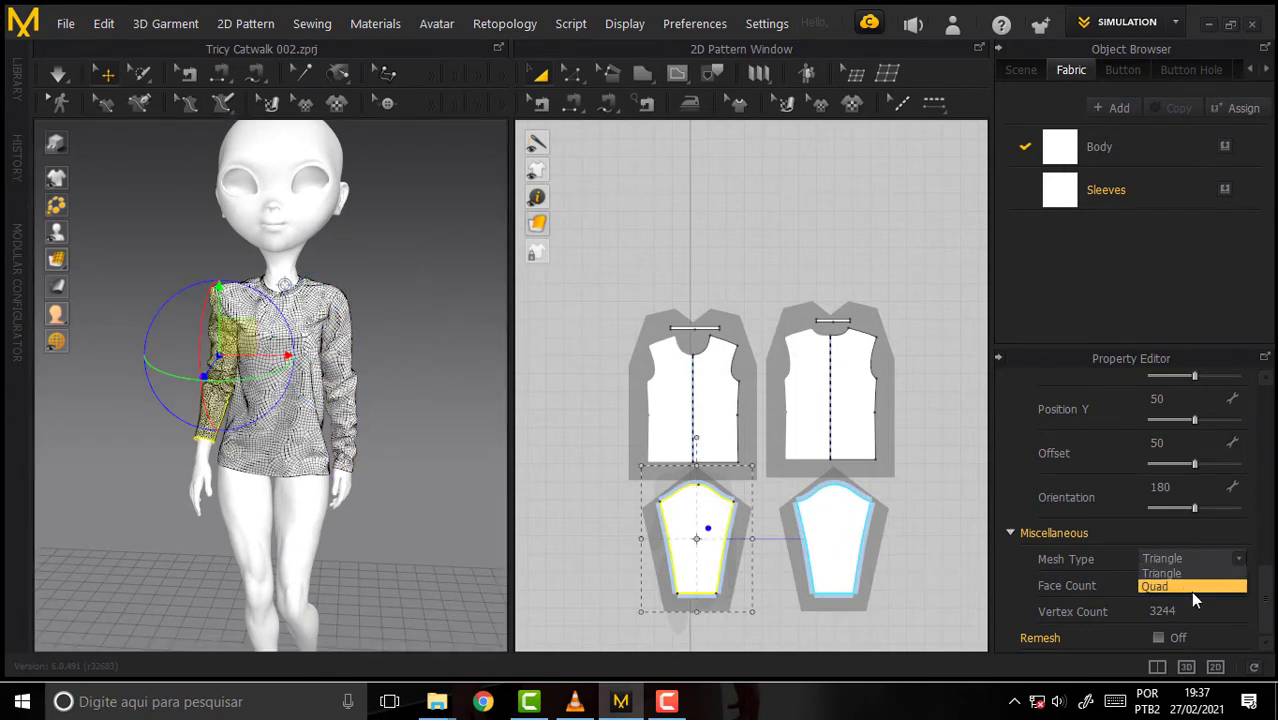
click(1187, 591)
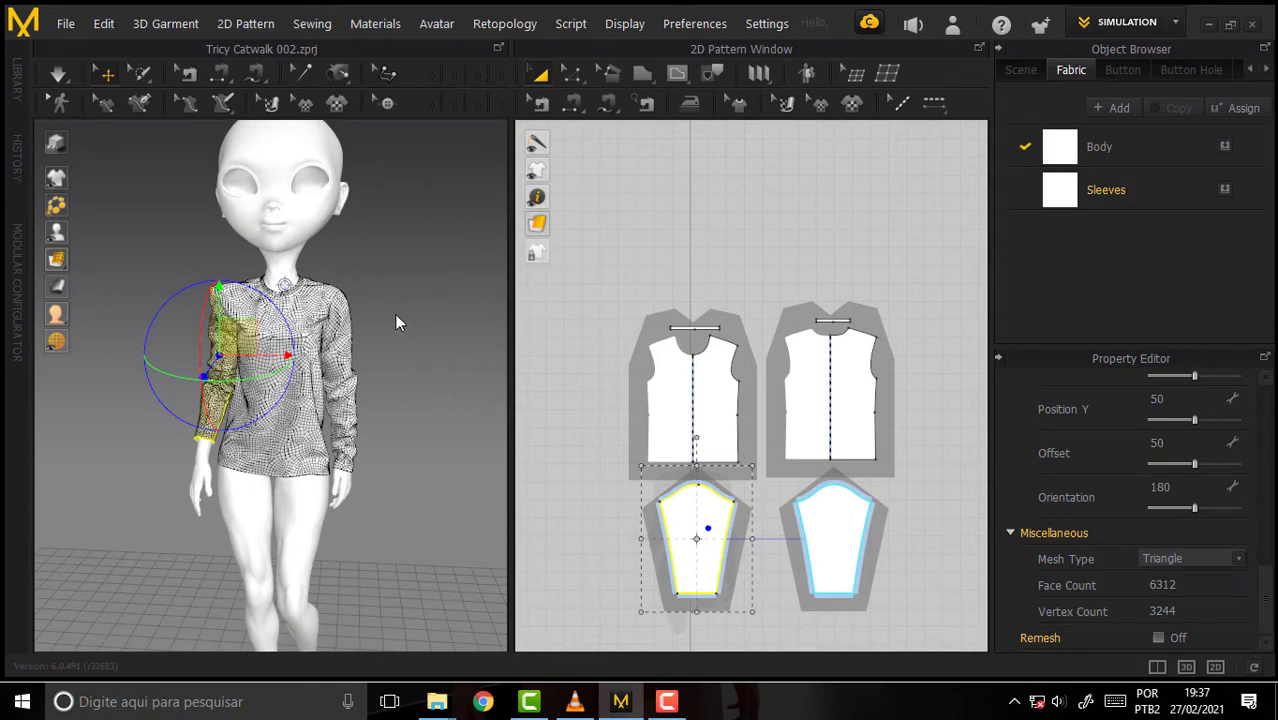
- Set the front neckline band to Quad mesh, then deselect and orbit to the shirt's back
scroll(400, 282, down, 2)
scroll(402, 277, up, 5)
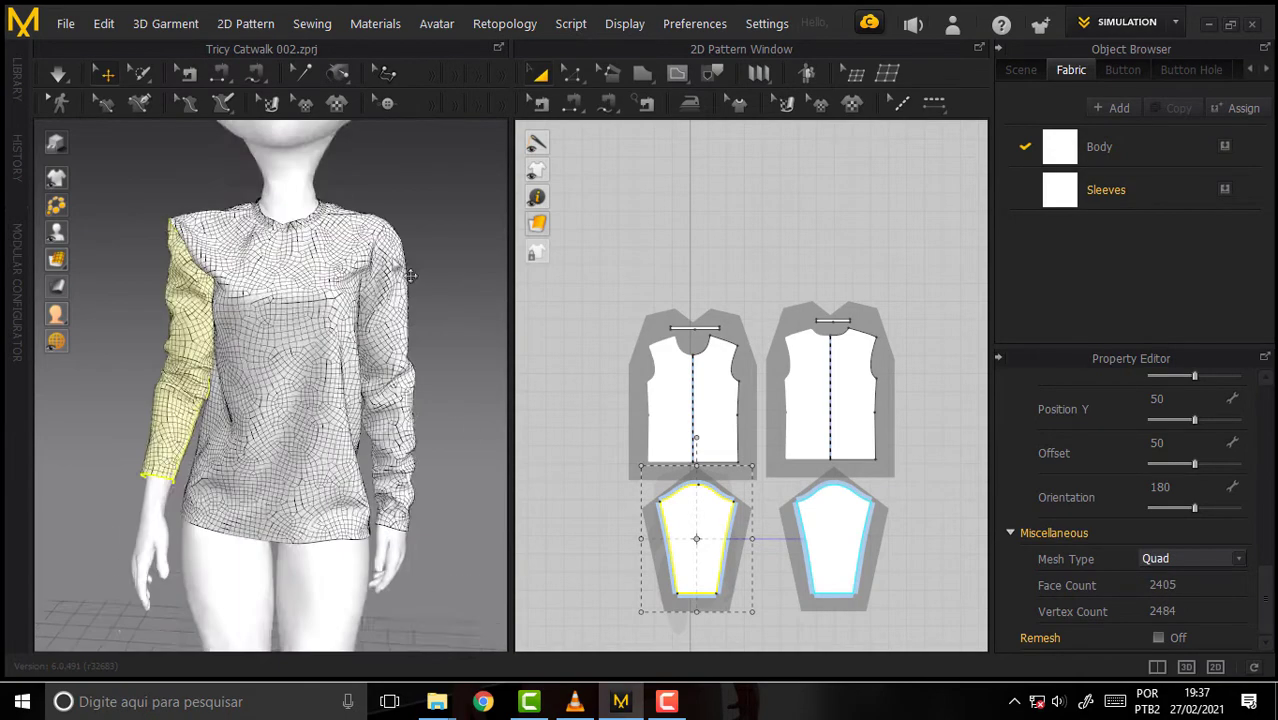
scroll(410, 275, up, 2)
click(314, 180)
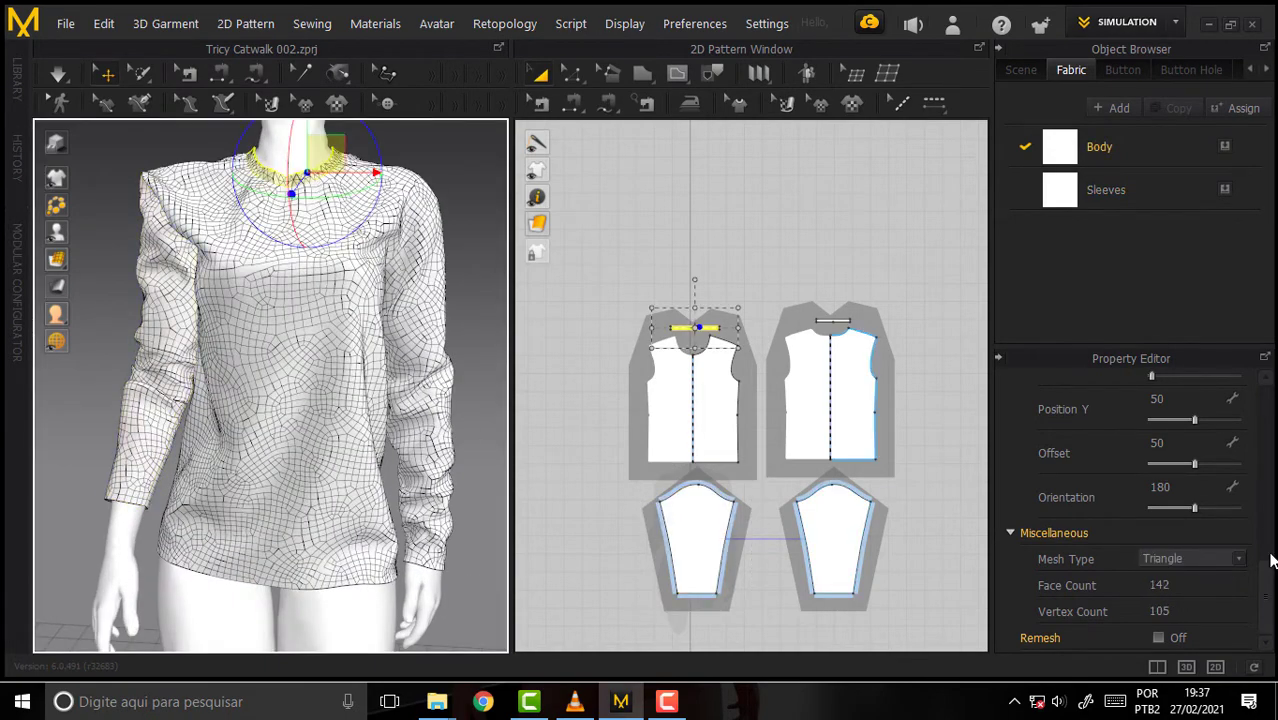
click(1209, 559)
click(1192, 585)
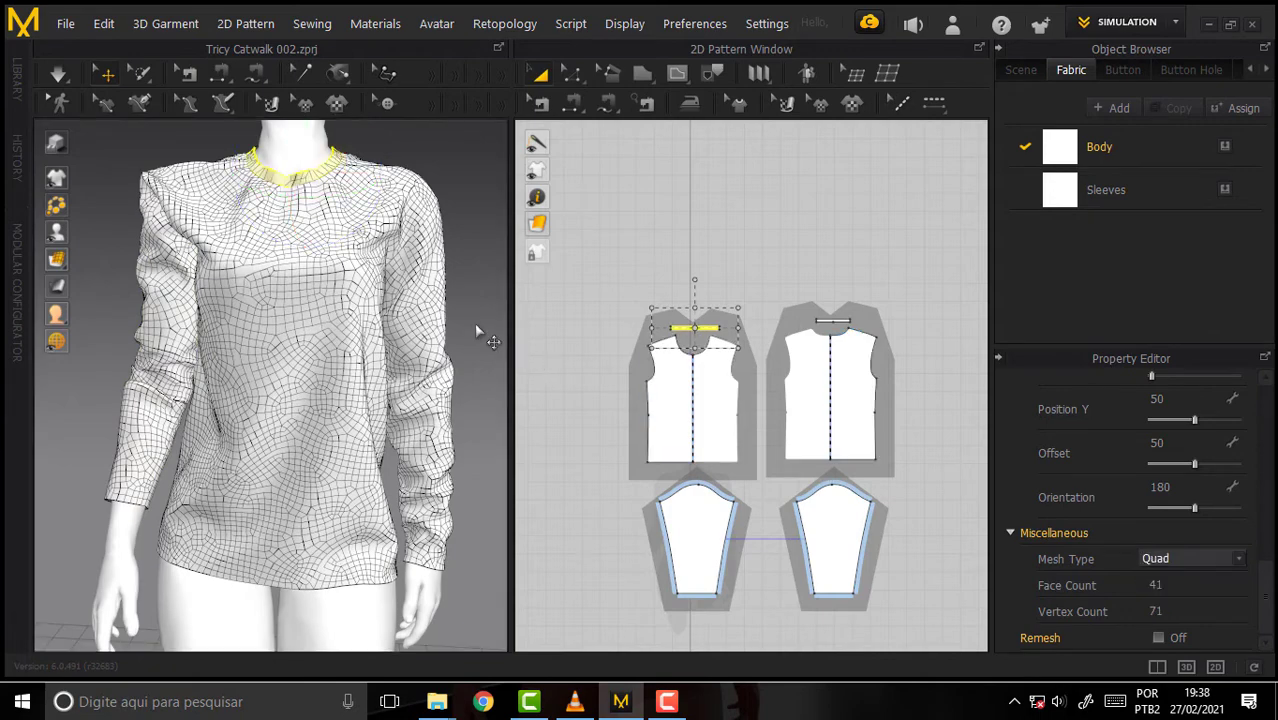
middle_drag(441, 194, 436, 242)
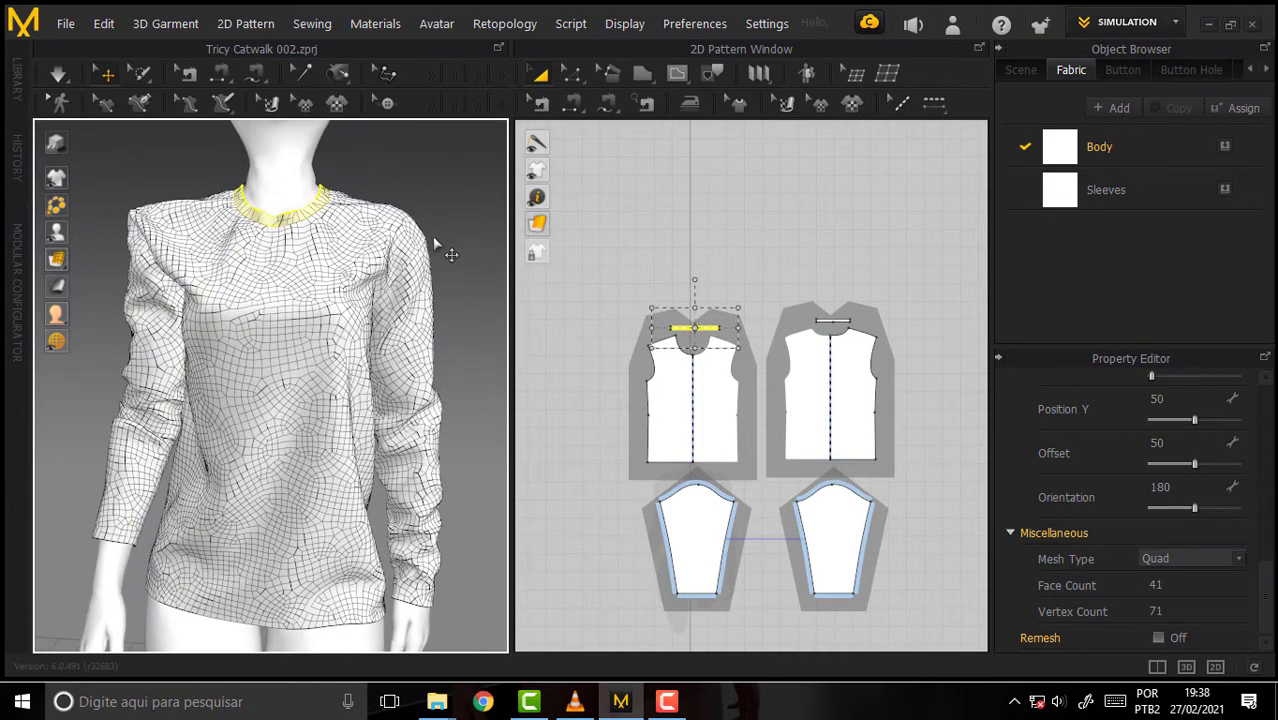
click(436, 242)
right_drag(436, 205, 230, 358)
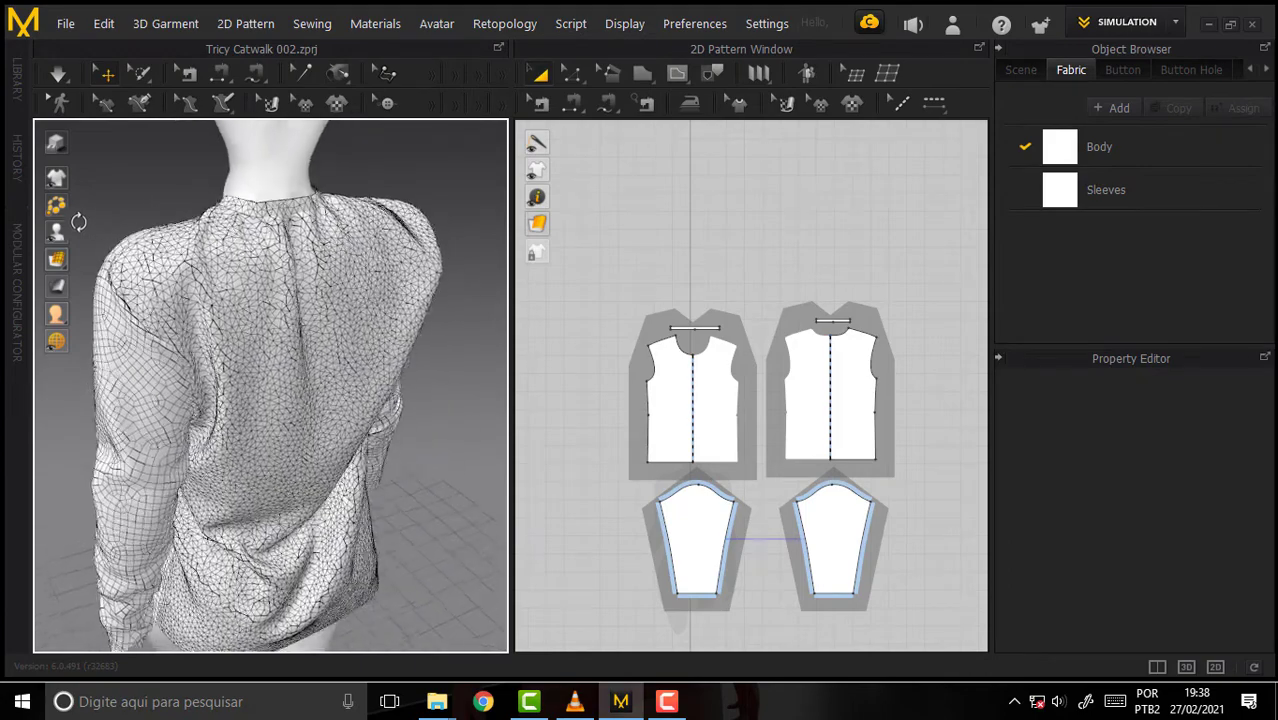
- Set the back body and back neckline band to Quad mesh, then deselect and orbit toward the front
click(226, 354)
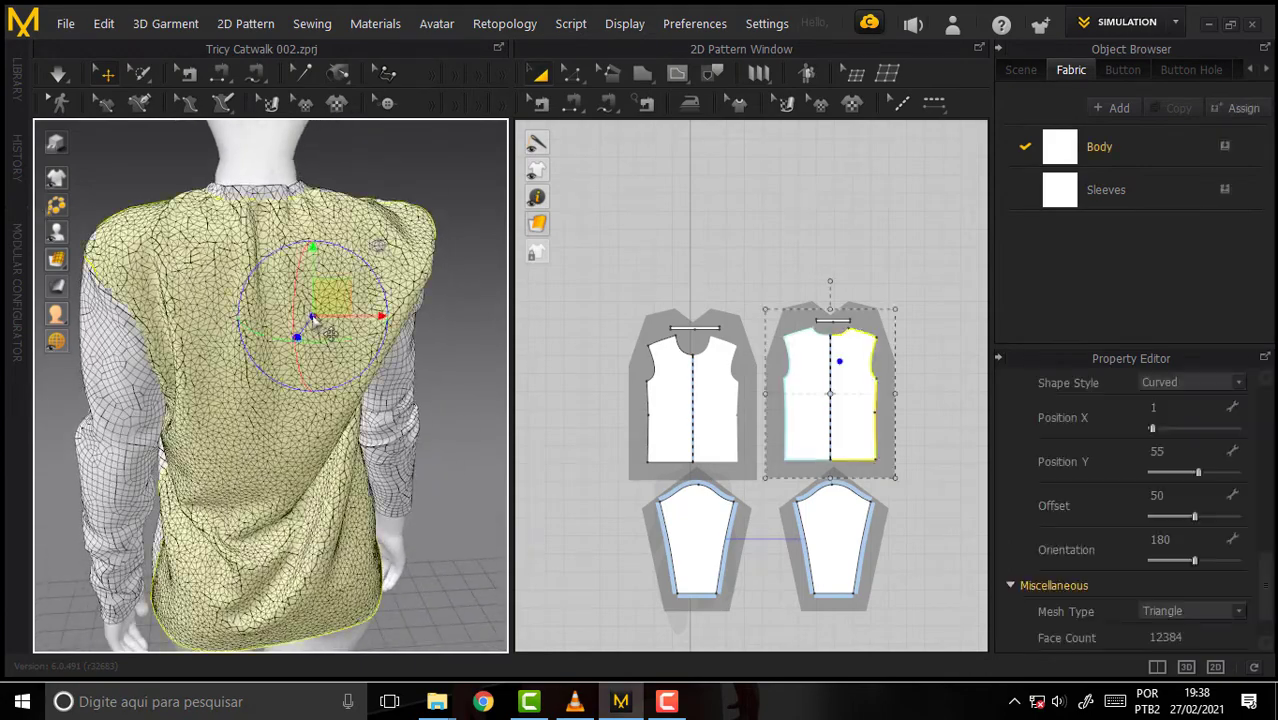
click(1198, 610)
click(1176, 637)
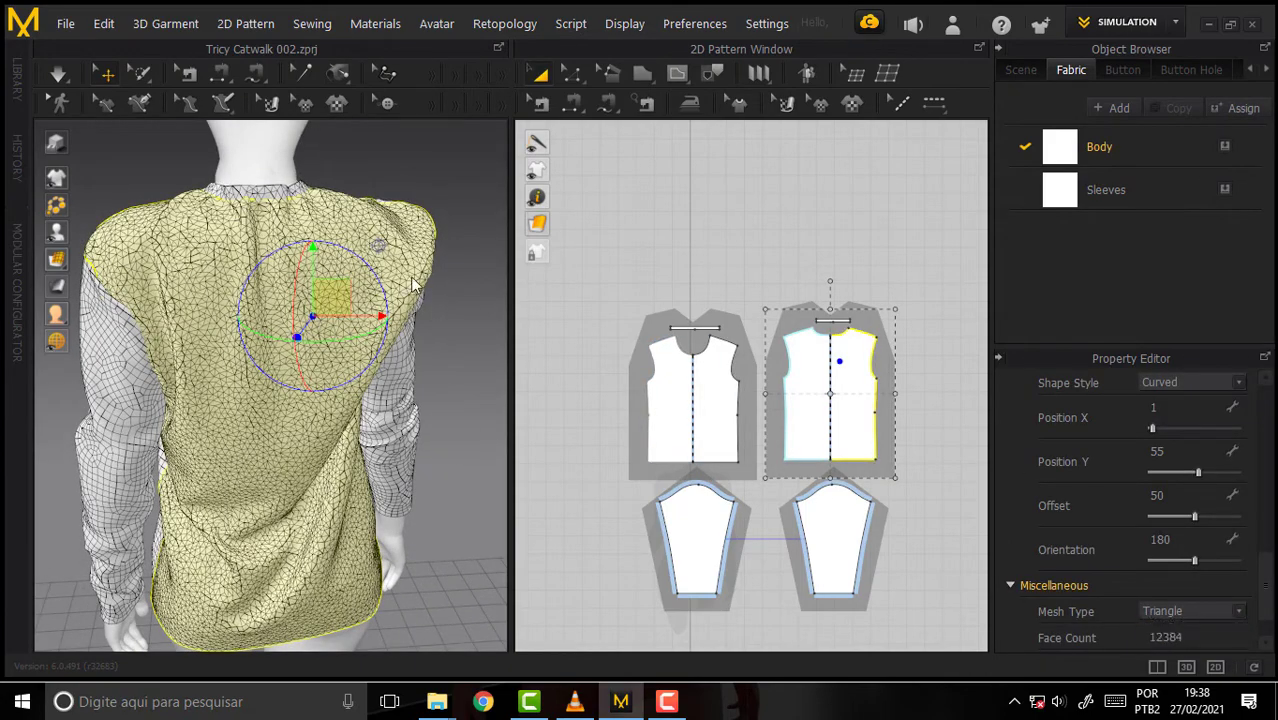
click(268, 199)
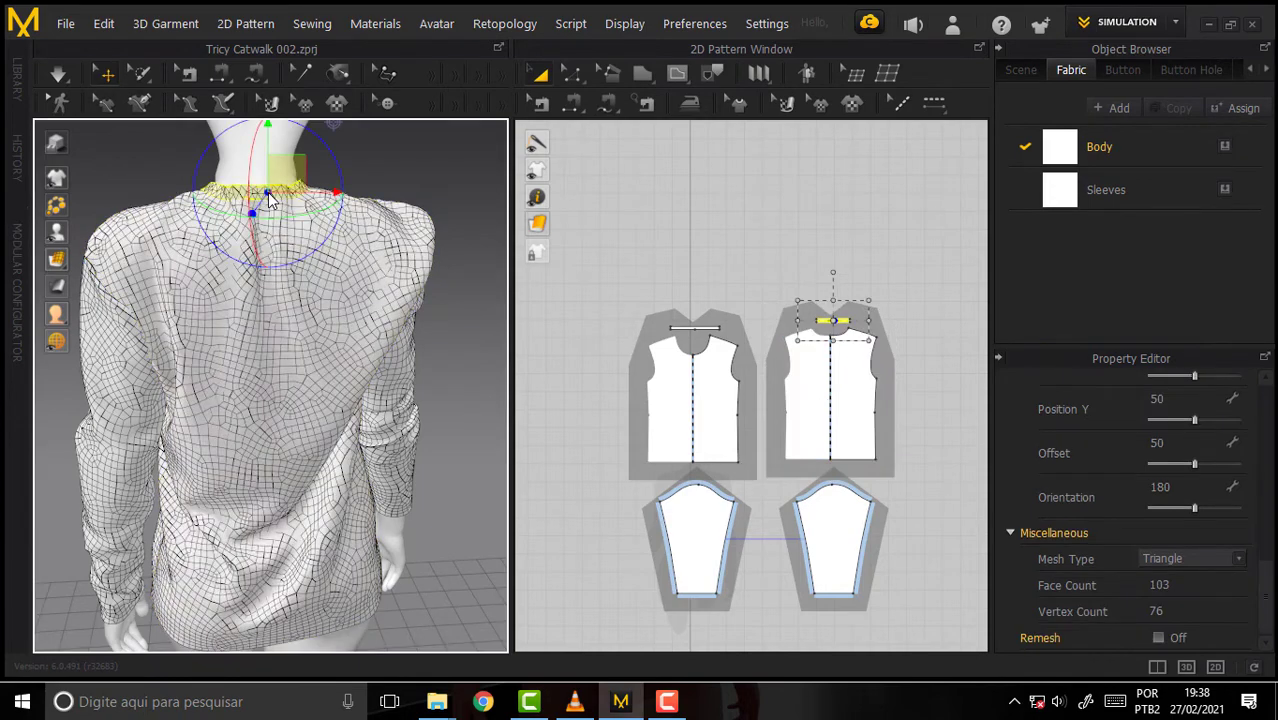
click(1195, 556)
click(1192, 581)
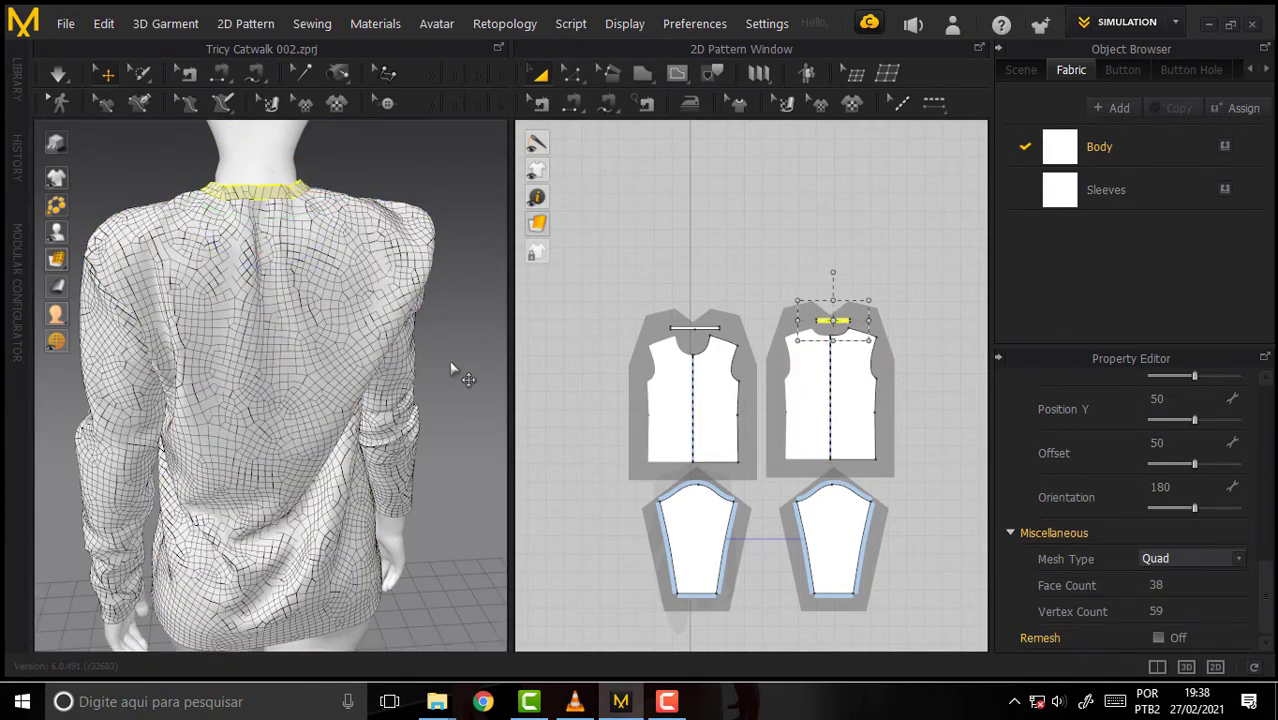
scroll(409, 370, down, 5)
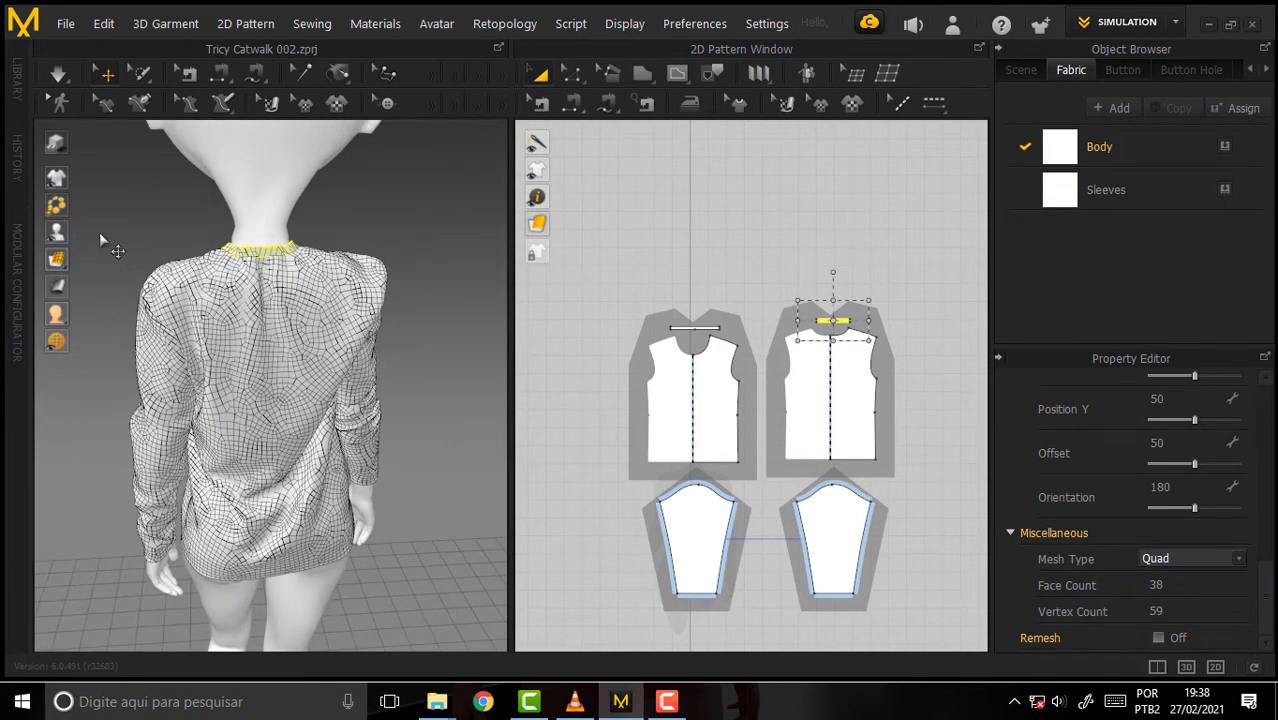
click(207, 209)
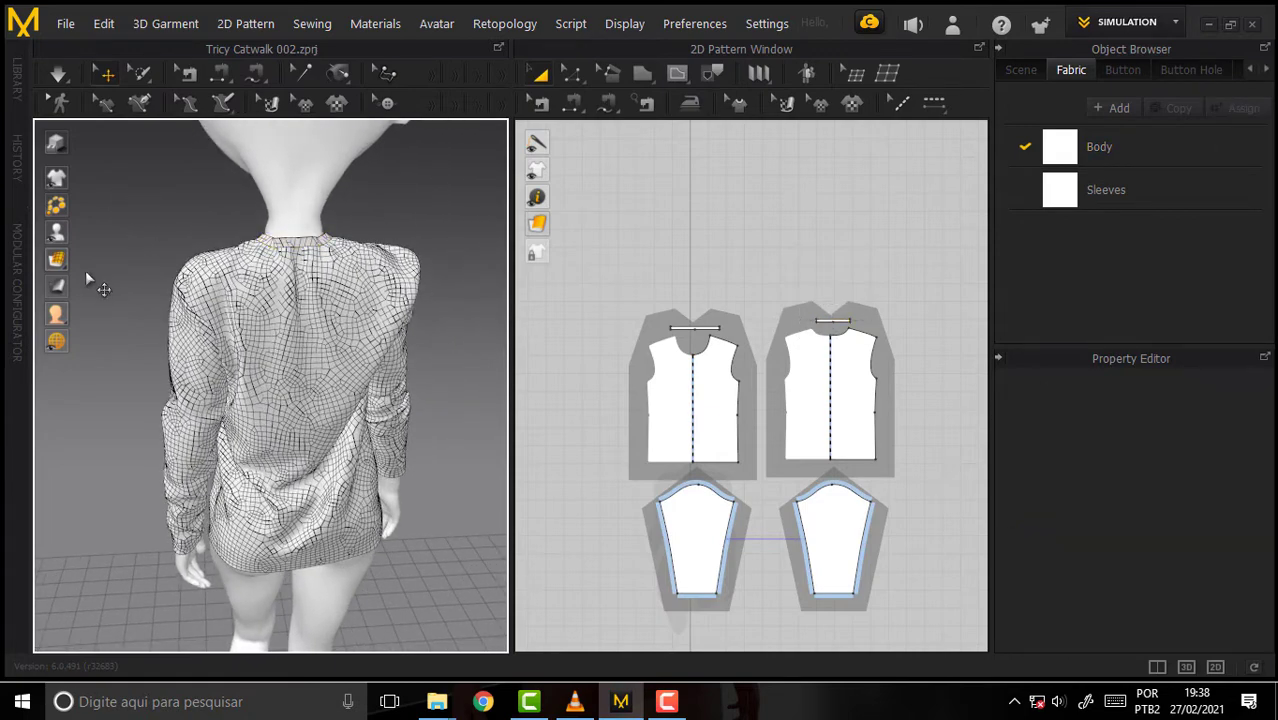
mouse_move(85, 270)
right_down()
mouse_move(496, 225)
mouse_move(485, 271)
right_up()
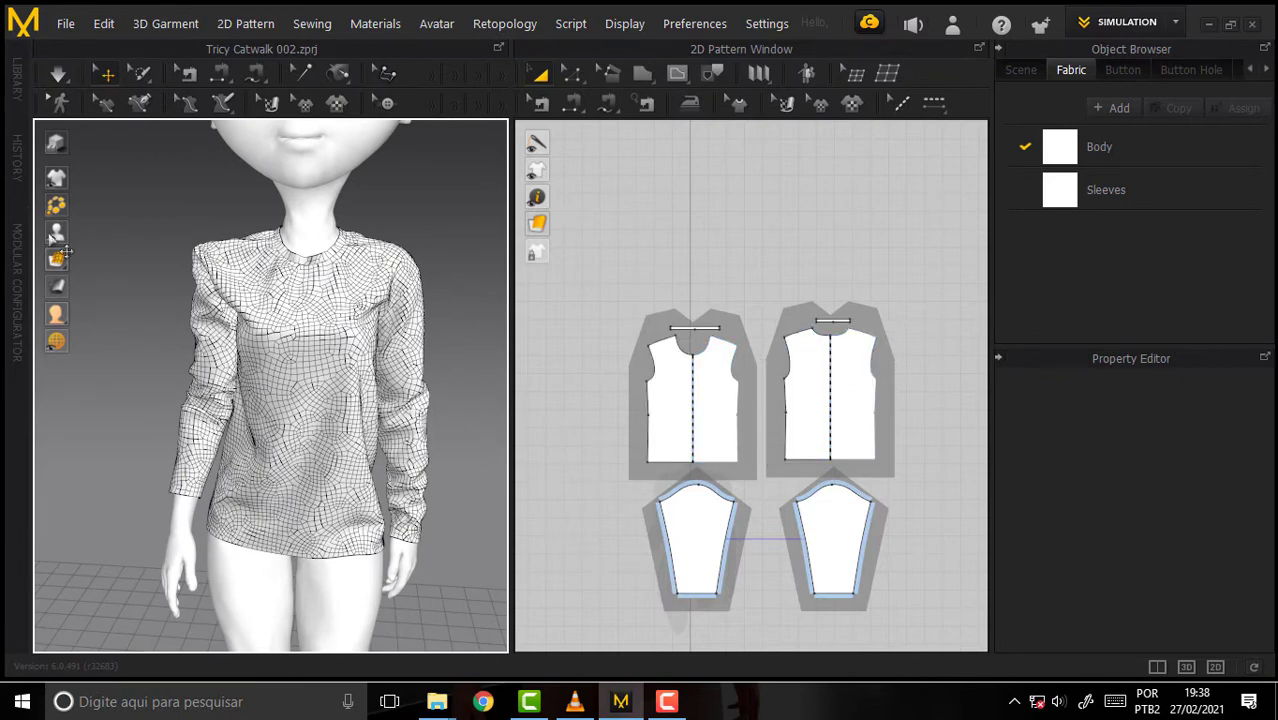
mouse_move(56, 259)
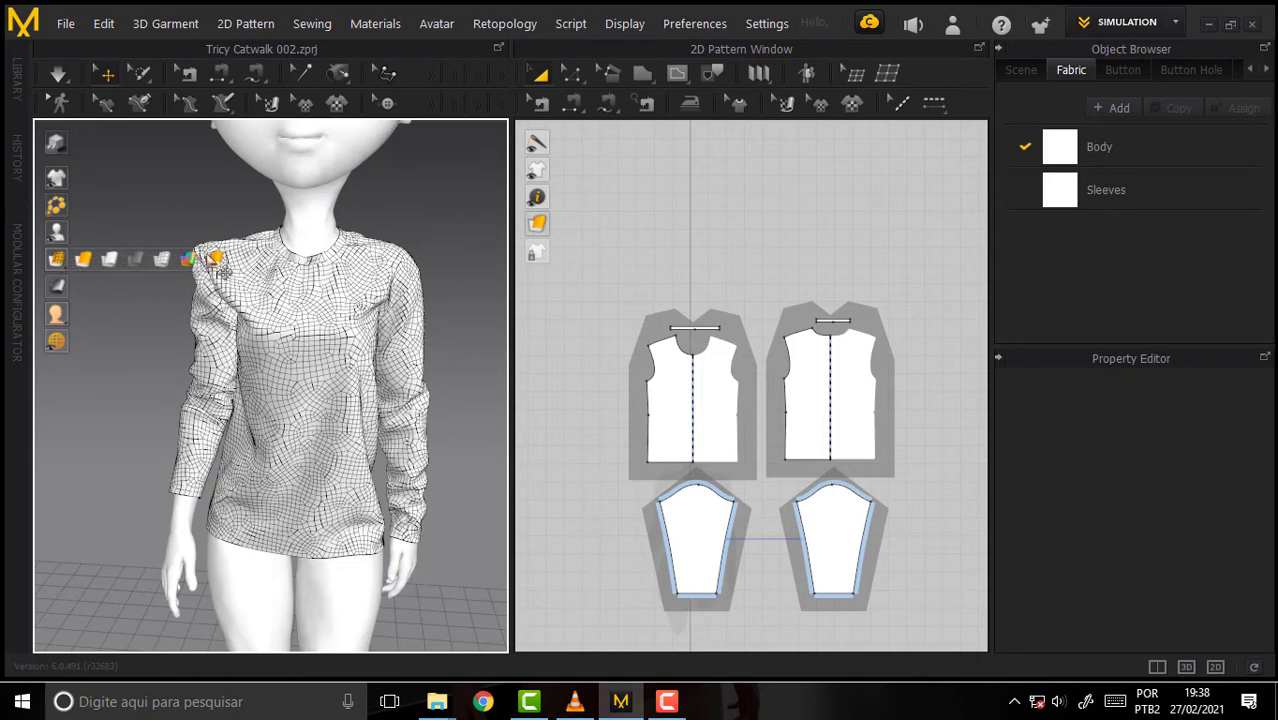
- Display the top with smooth shading, turn to a three-quarter view, and pick the Edit Pattern tool
click(213, 260)
key(2)
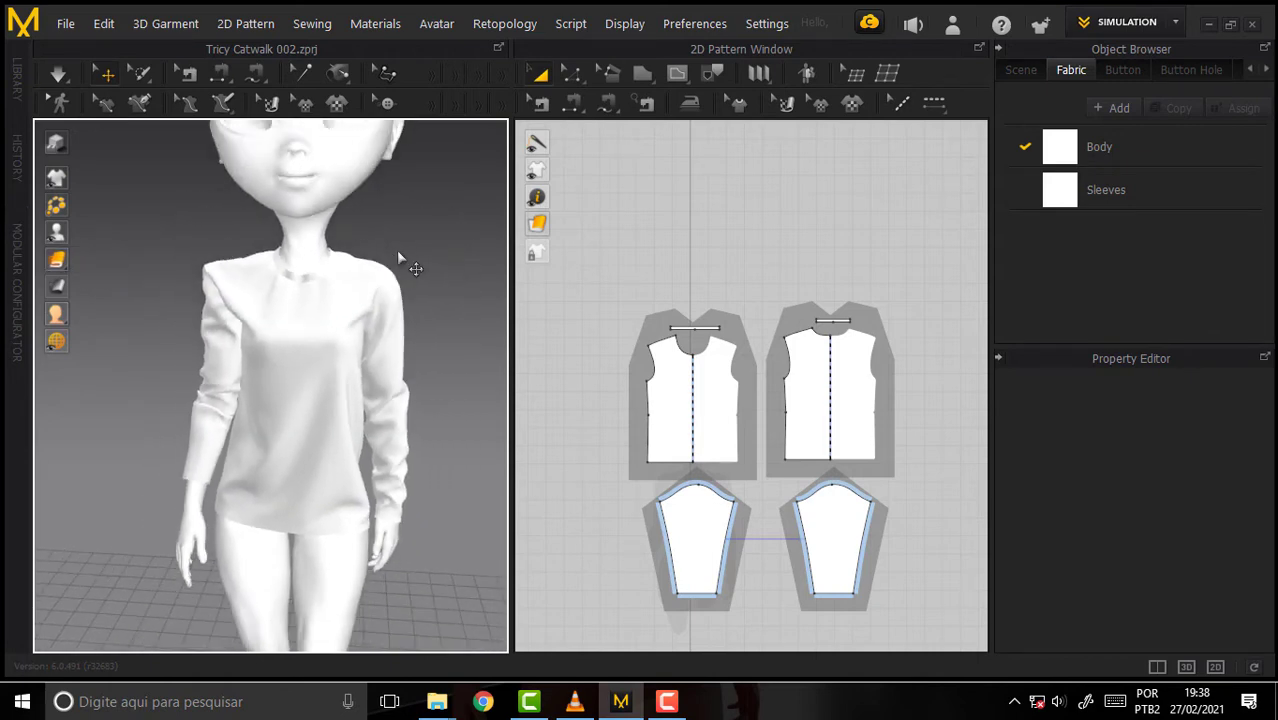
mouse_move(398, 258)
right_down()
mouse_move(553, 204)
mouse_move(413, 214)
mouse_move(414, 202)
right_up()
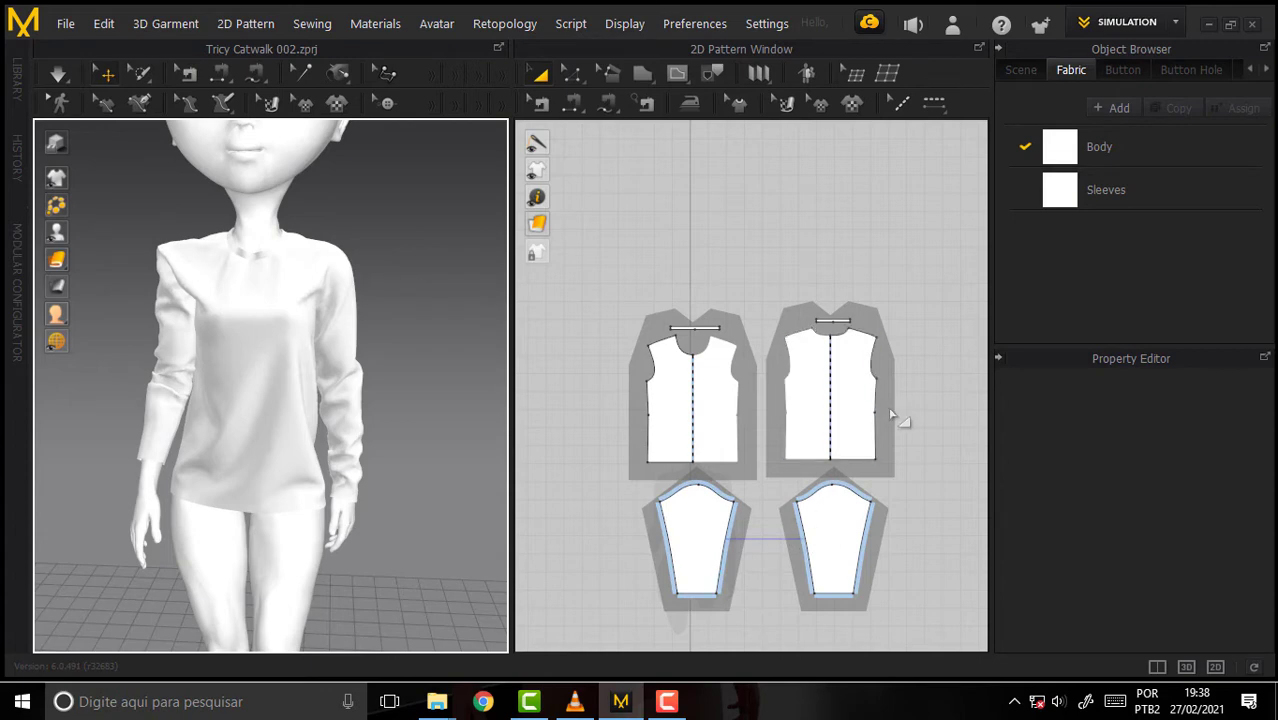
click(576, 76)
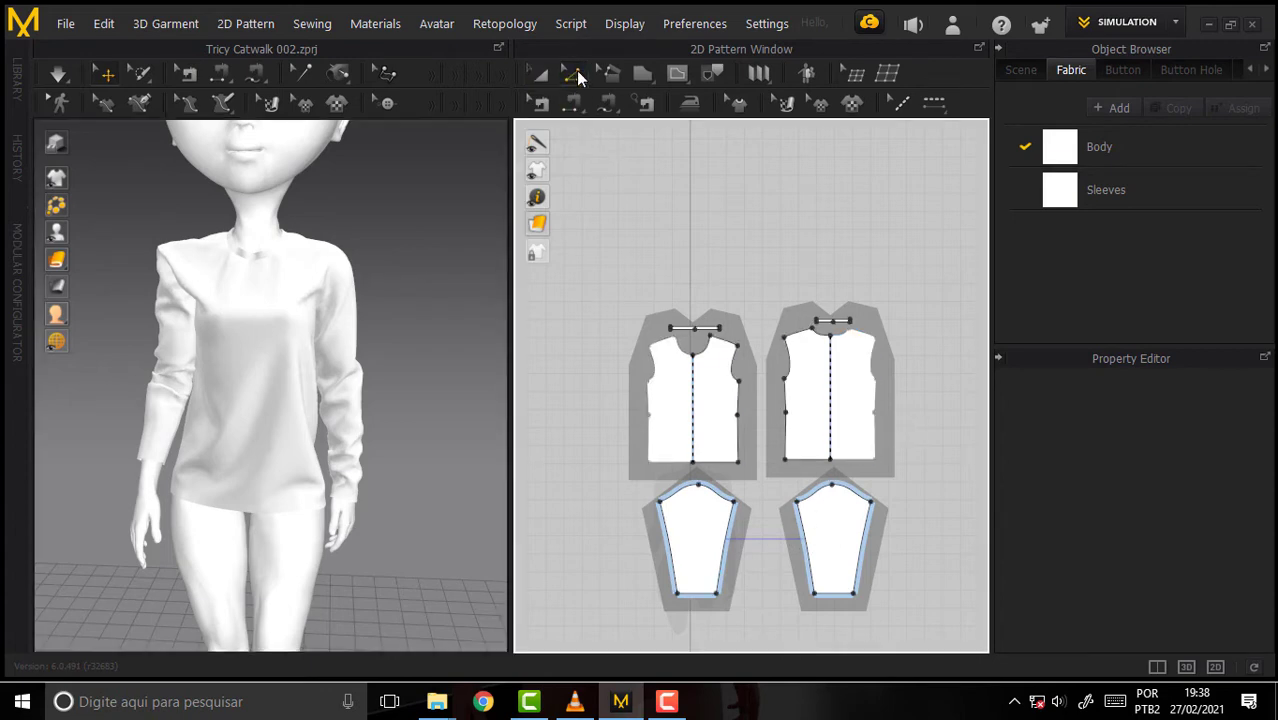
- Offset the left sleeve's bottom edge as an internal line at 25 mm and select it
click(711, 598)
right_click(699, 595)
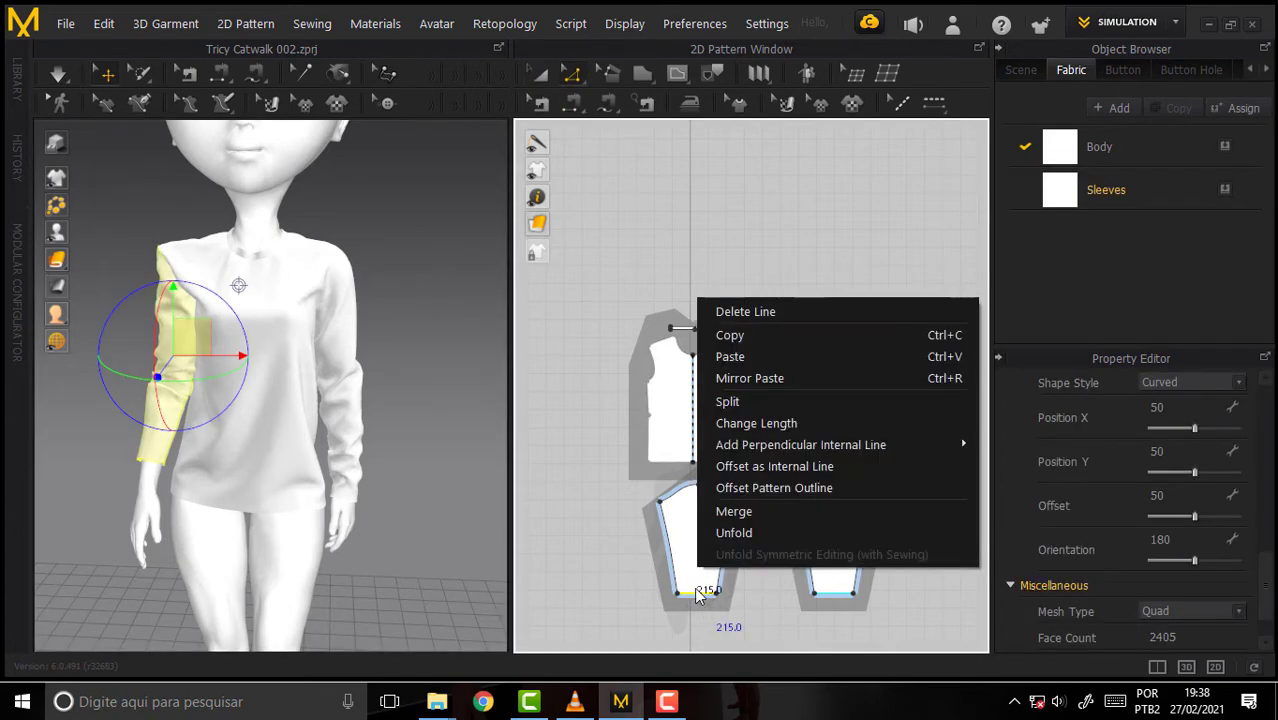
click(770, 468)
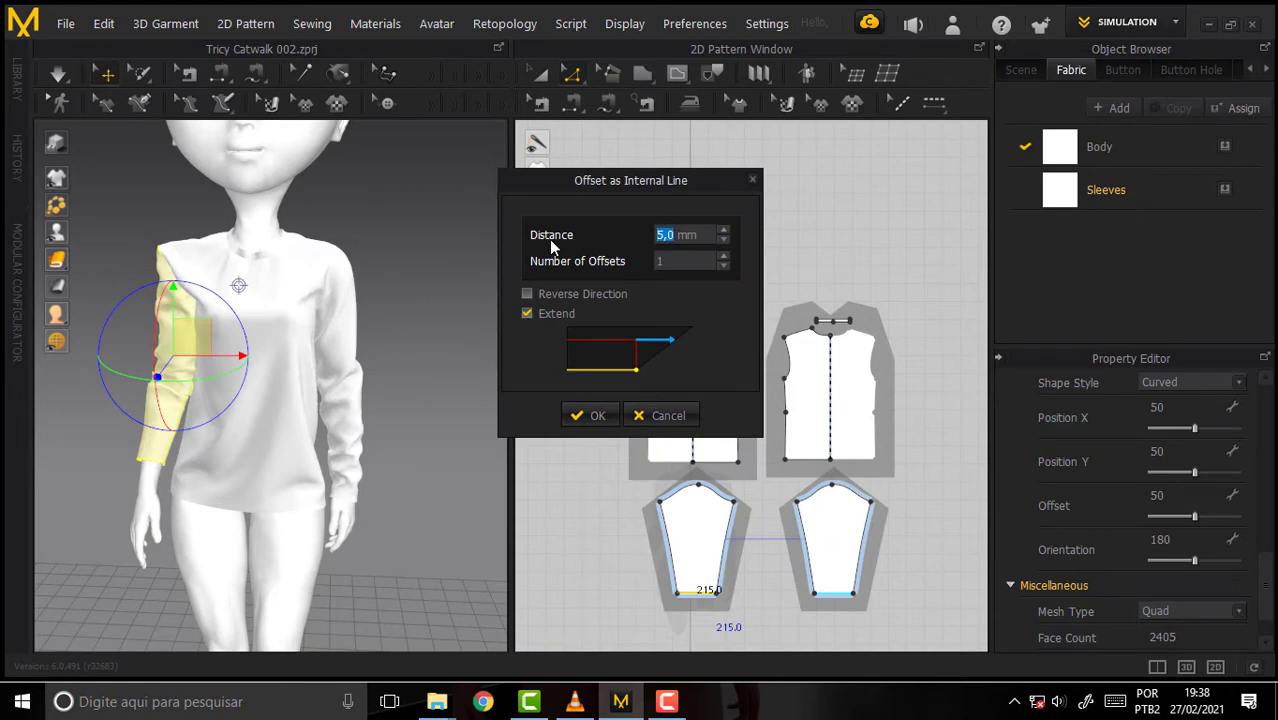
text(25)
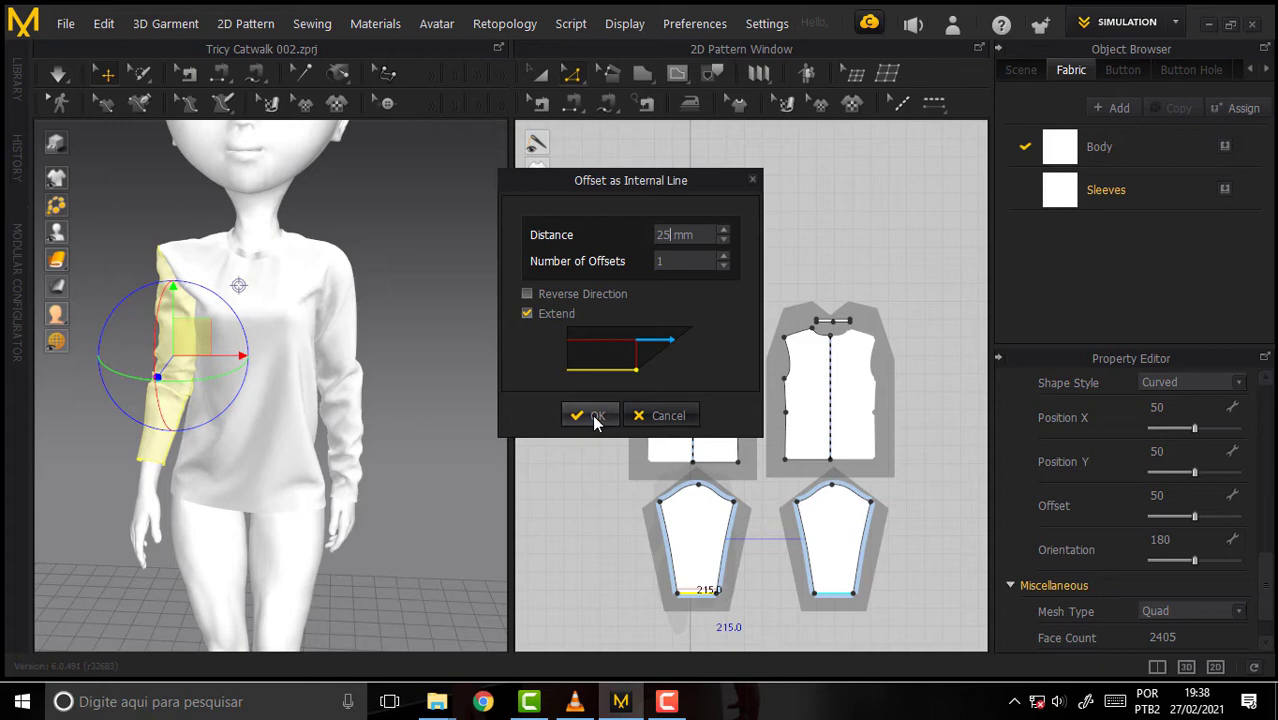
click(594, 418)
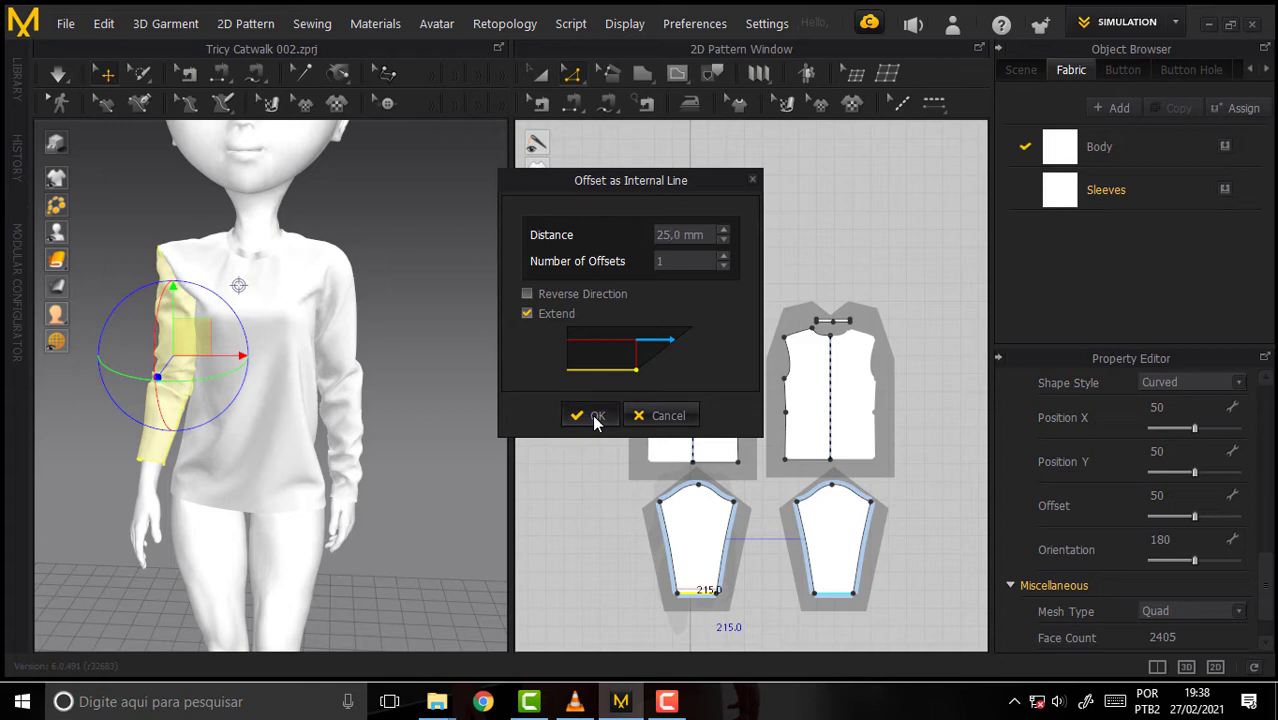
click(695, 588)
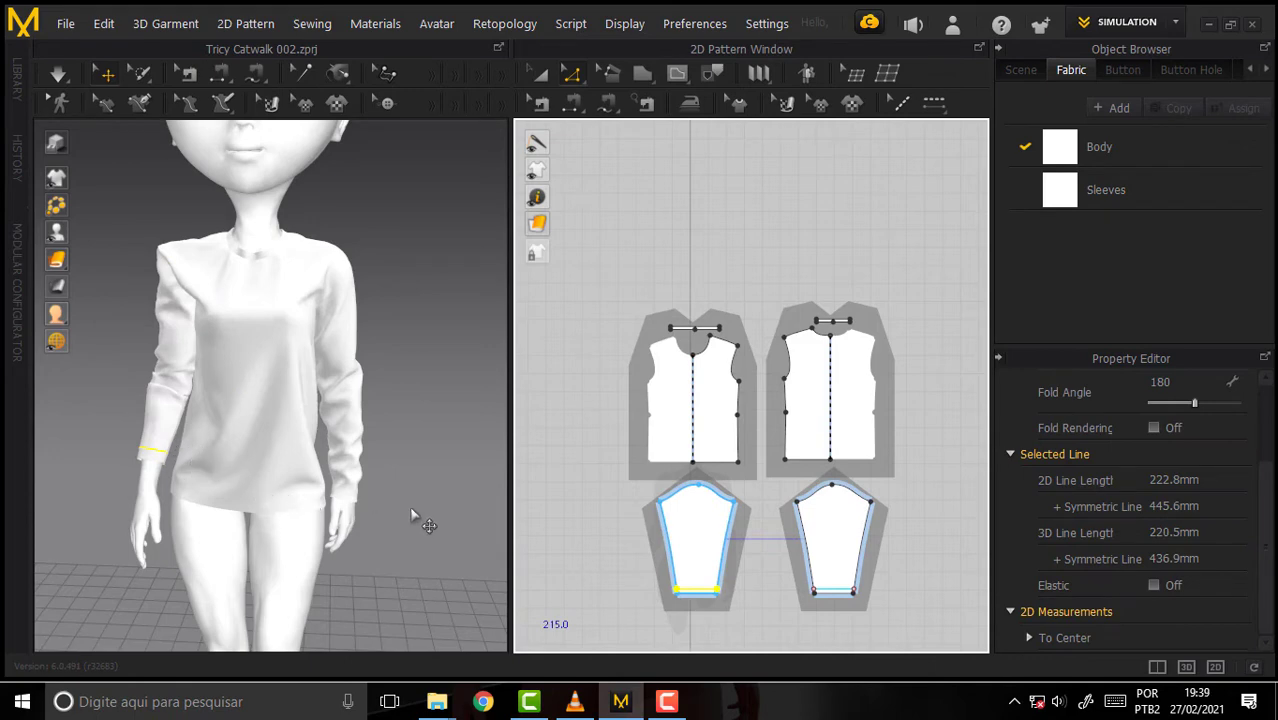
- Cut & Sew the sleeve hem line into a cuff band, accept deleting the modular template, and simulate
right_click(830, 182)
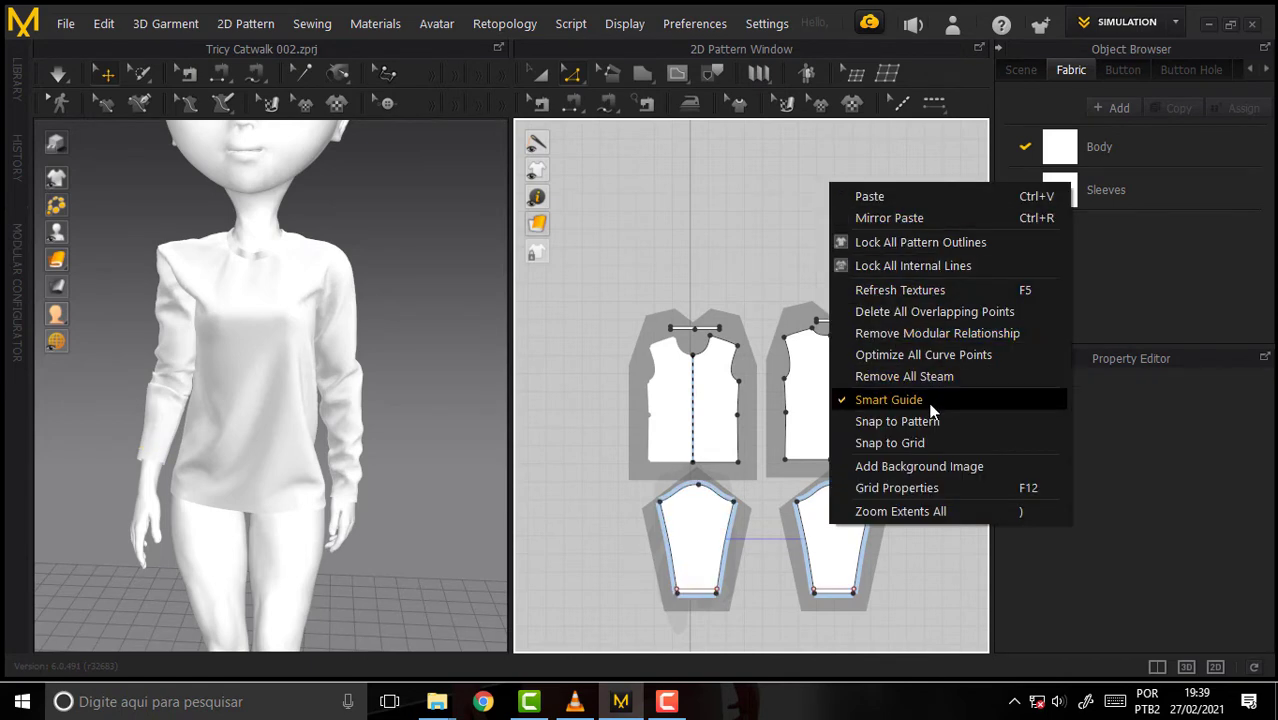
click(700, 598)
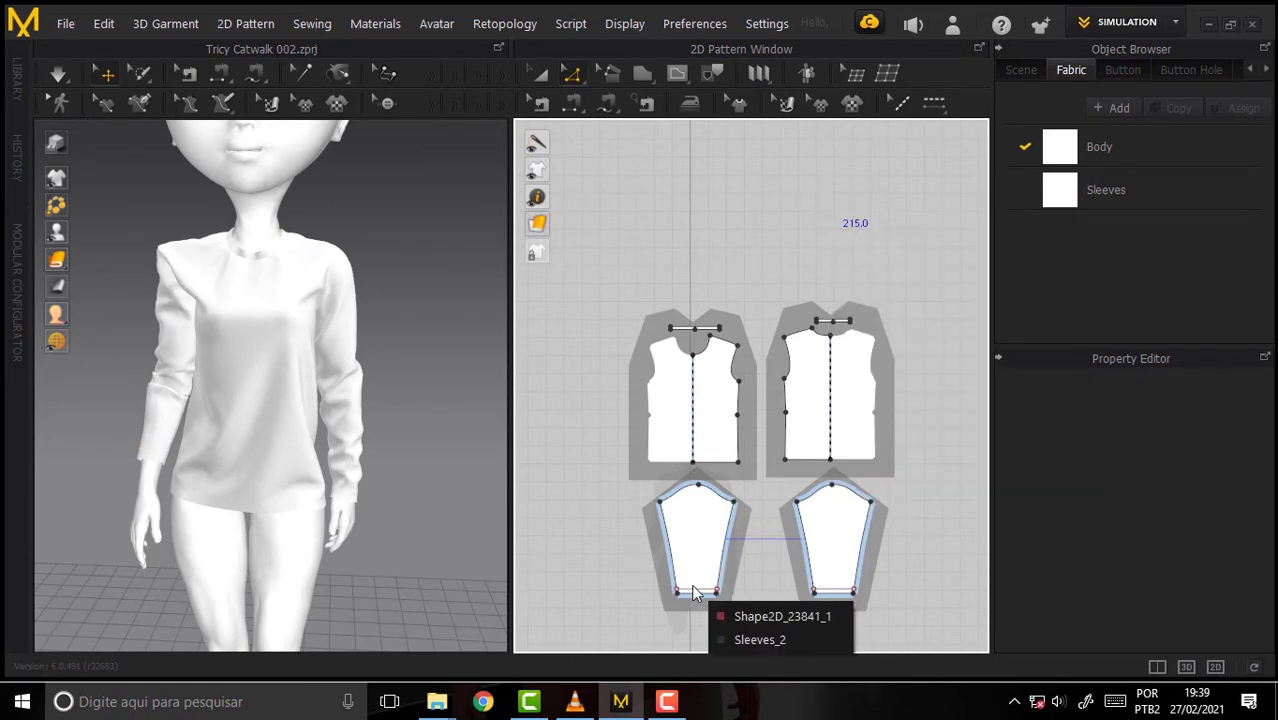
click(690, 592)
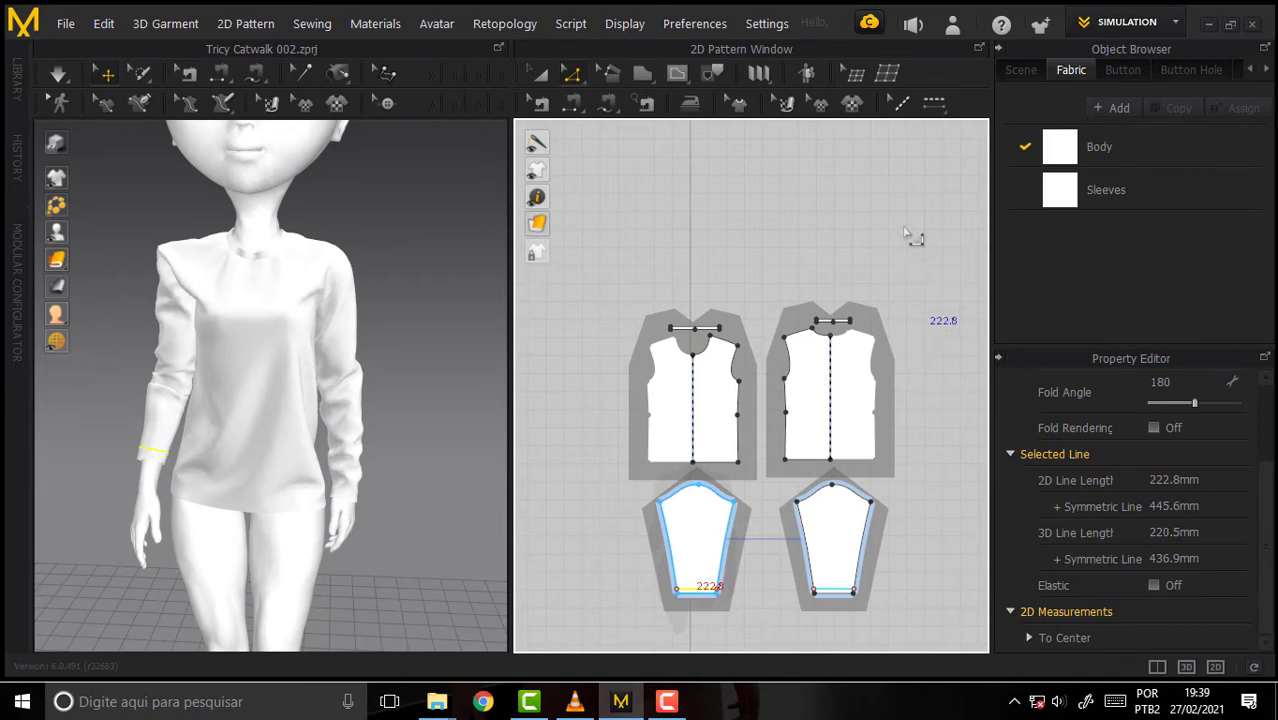
right_click(688, 594)
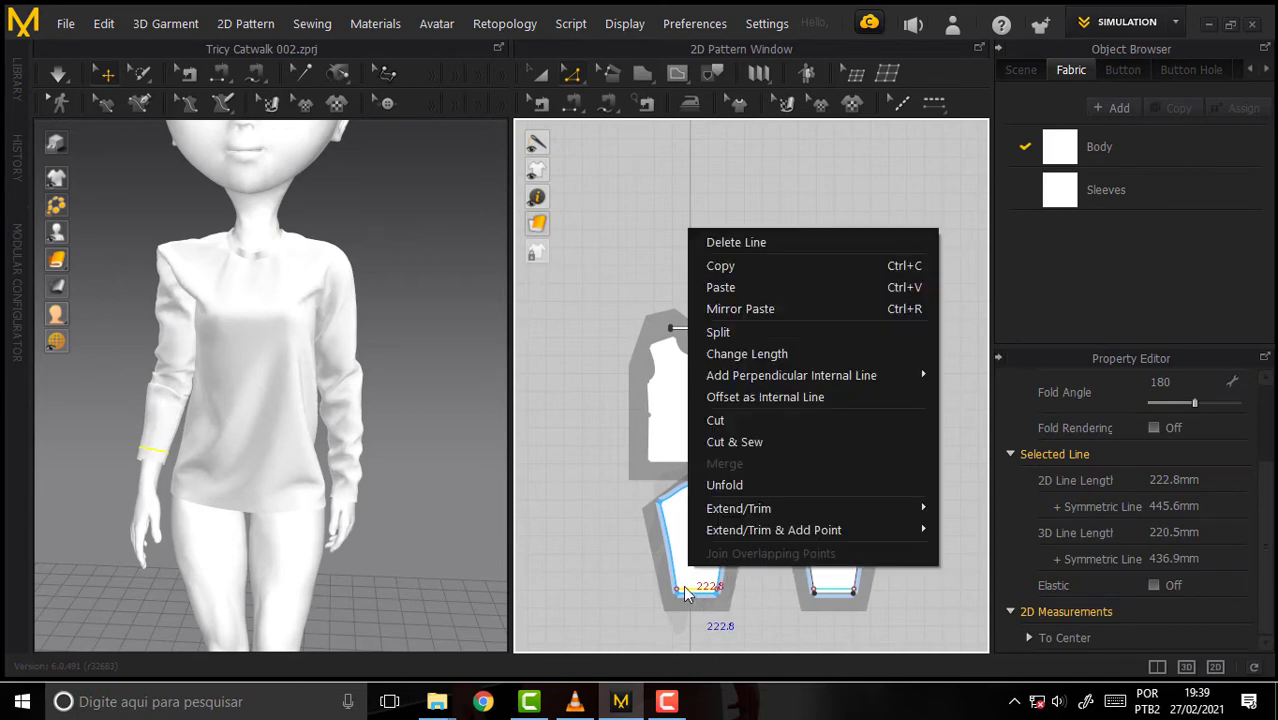
click(808, 442)
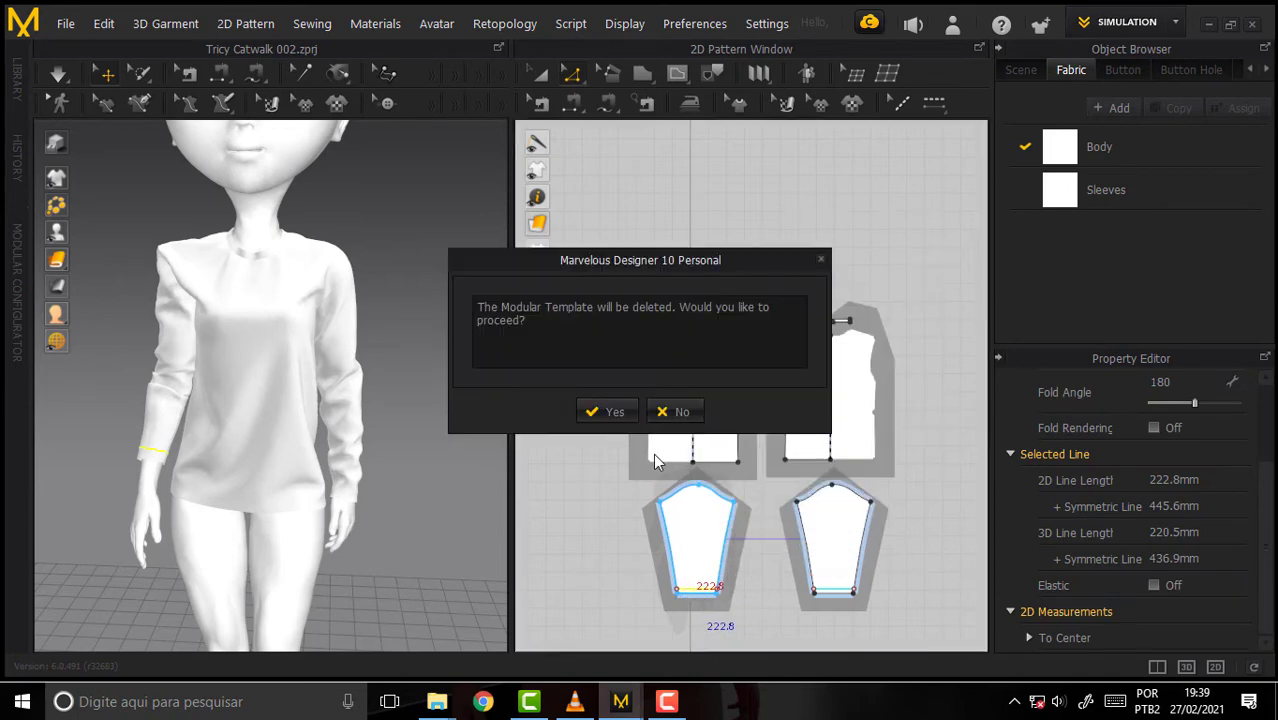
click(612, 418)
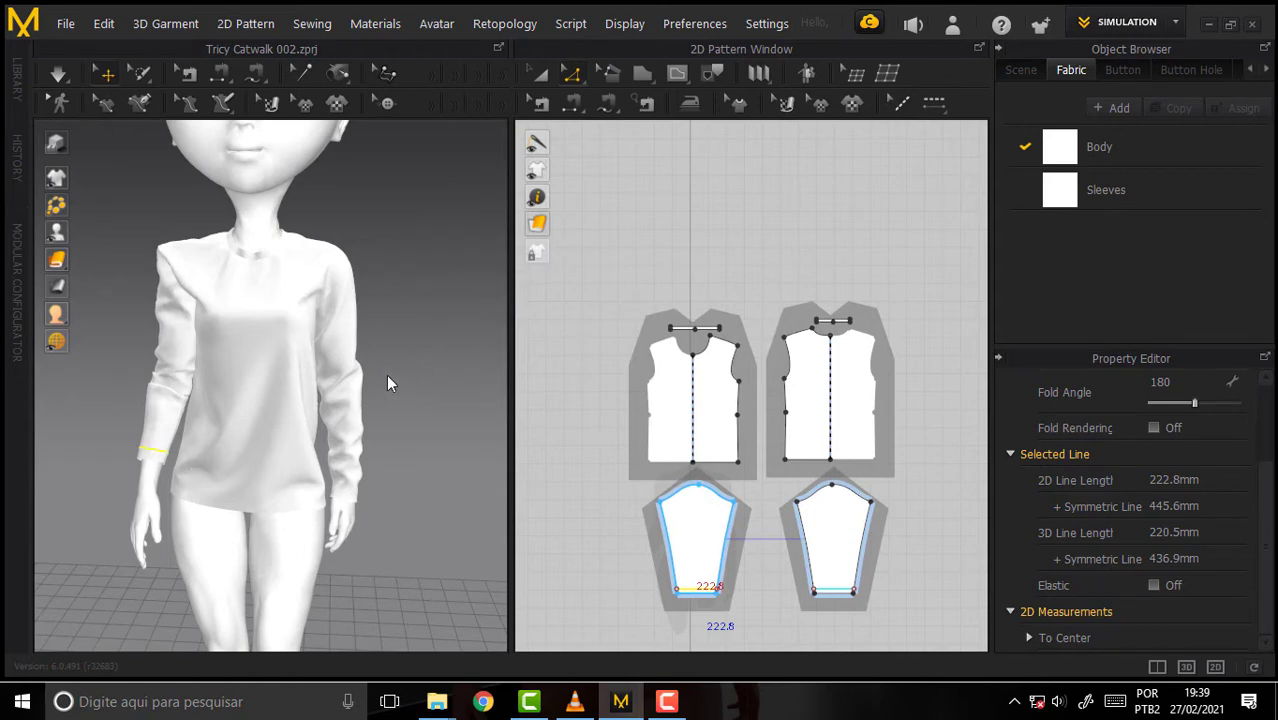
key(space)
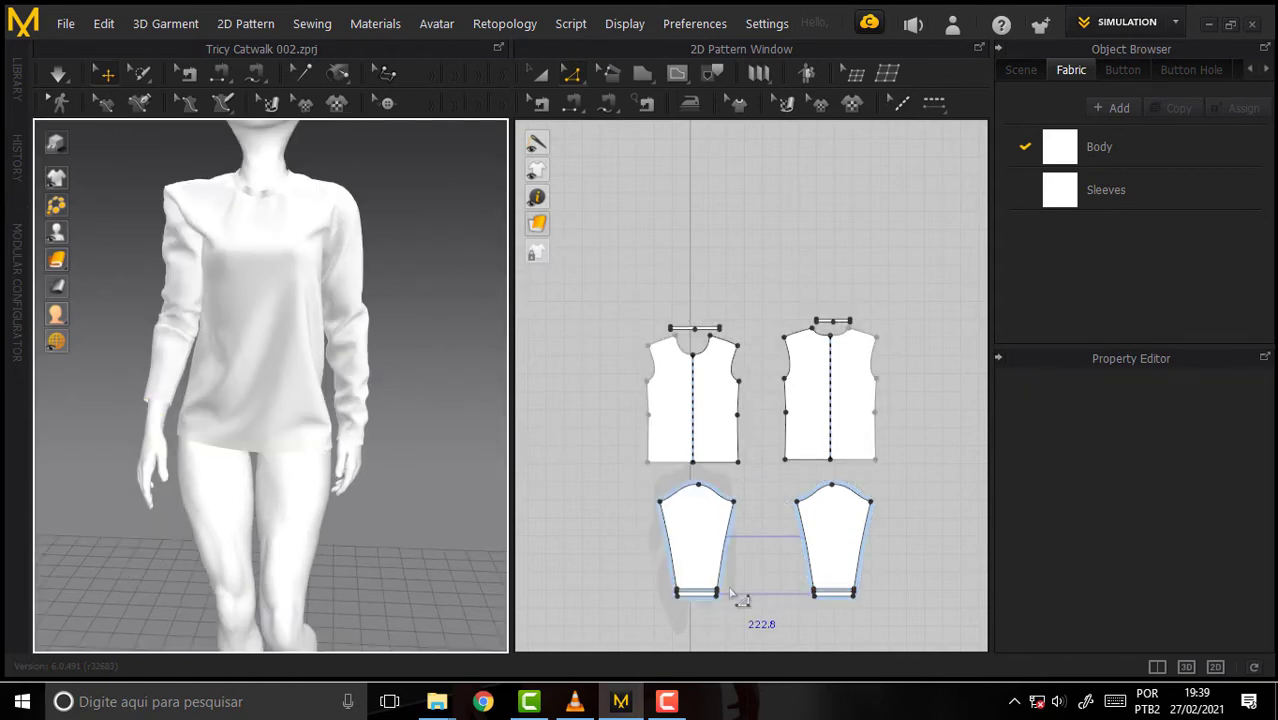
scroll(416, 317, up, 3)
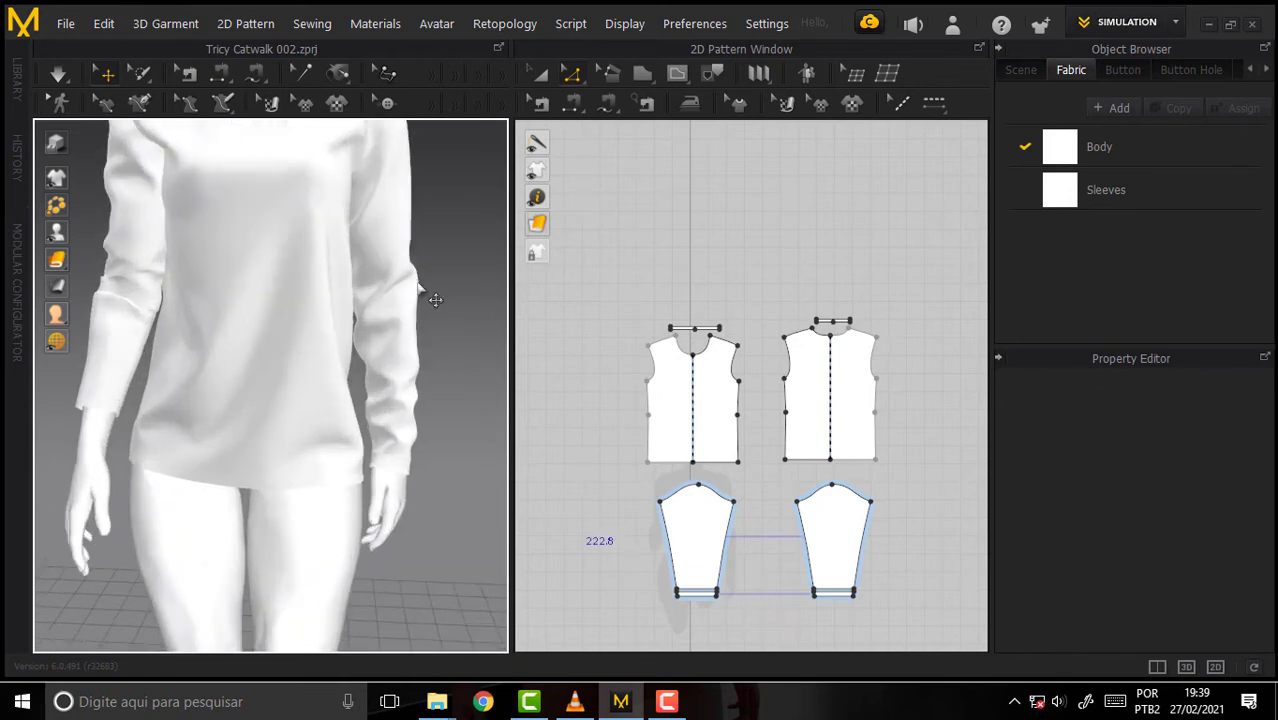
scroll(416, 300, up, 2)
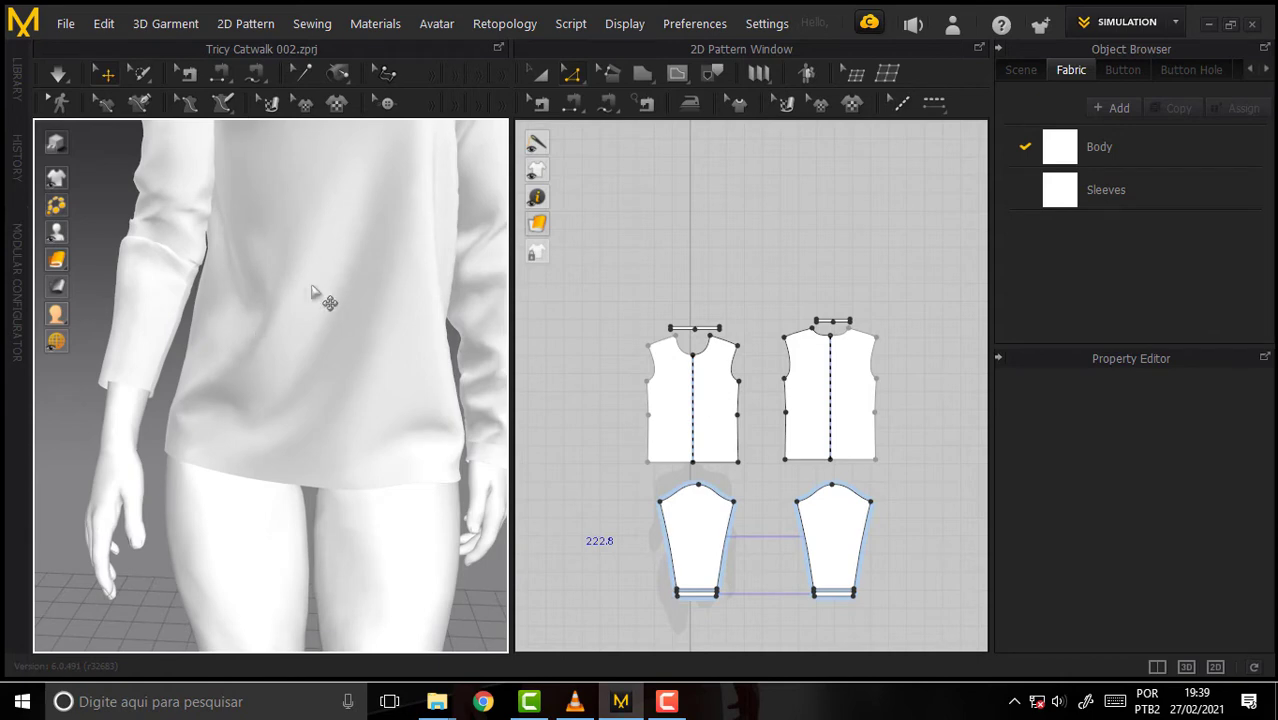
scroll(330, 295, down, 3)
scroll(300, 285, down, 2)
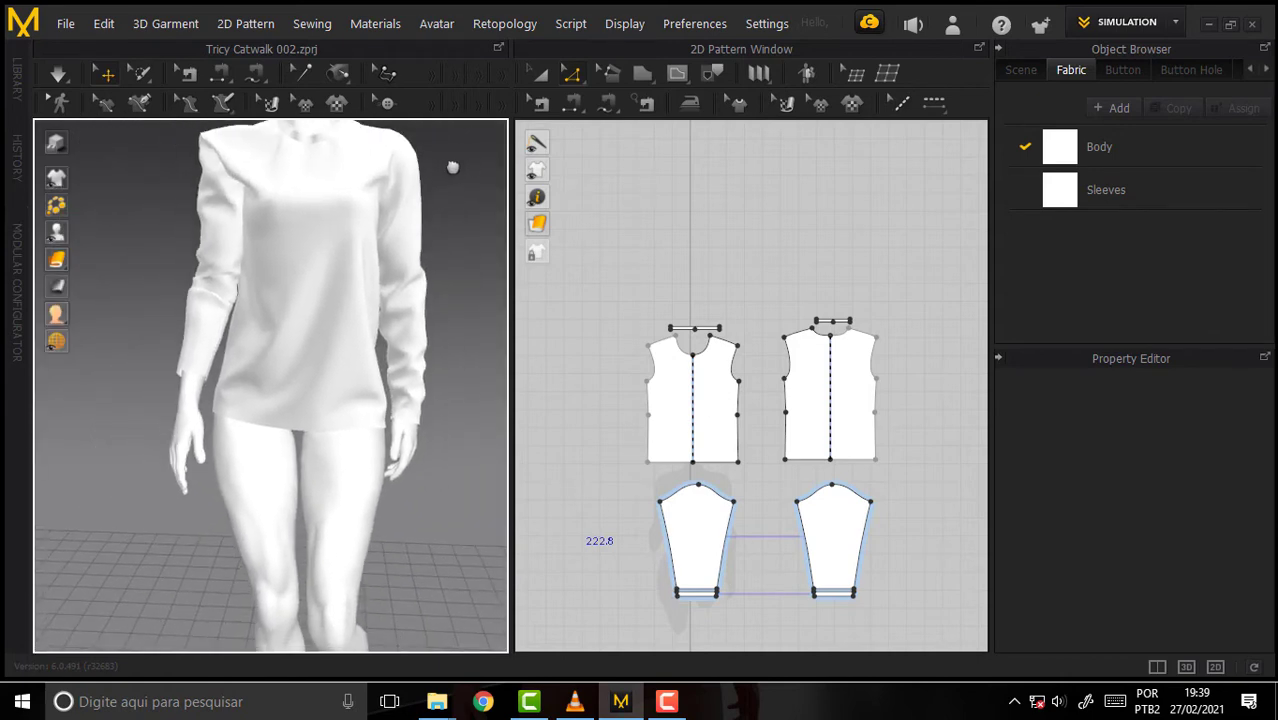
middle_drag(452, 167, 428, 277)
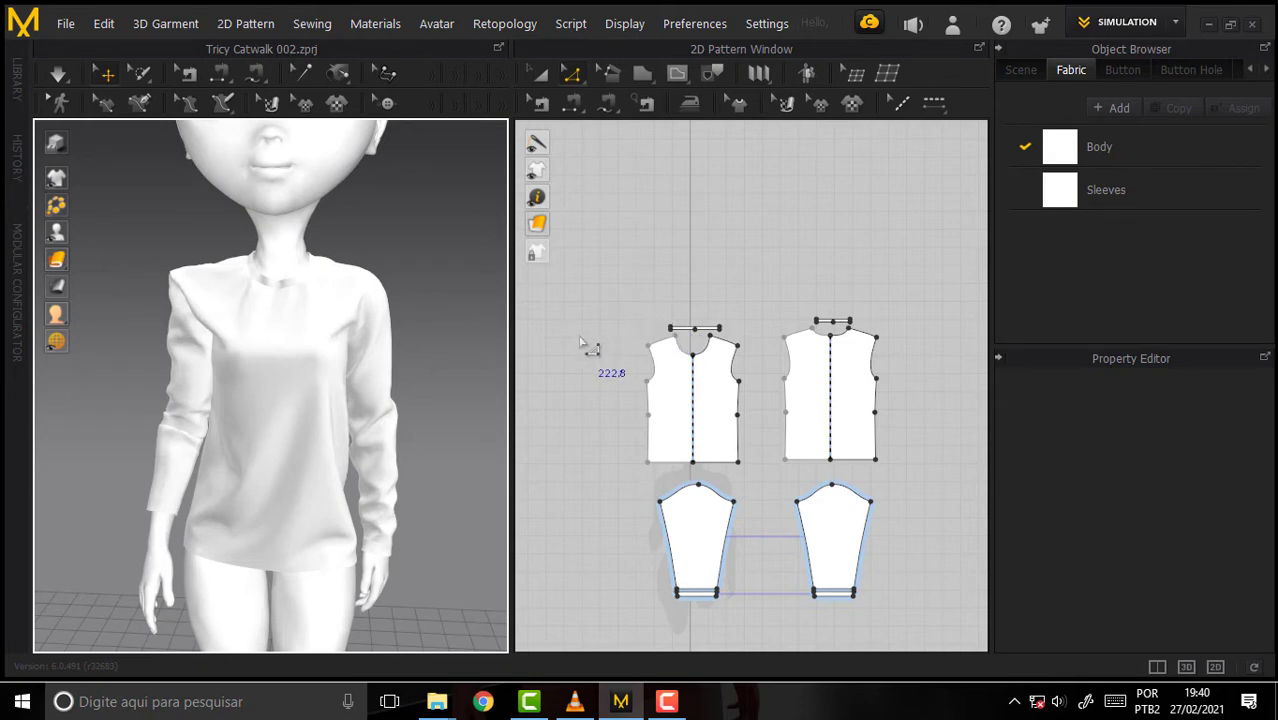
click(666, 701)
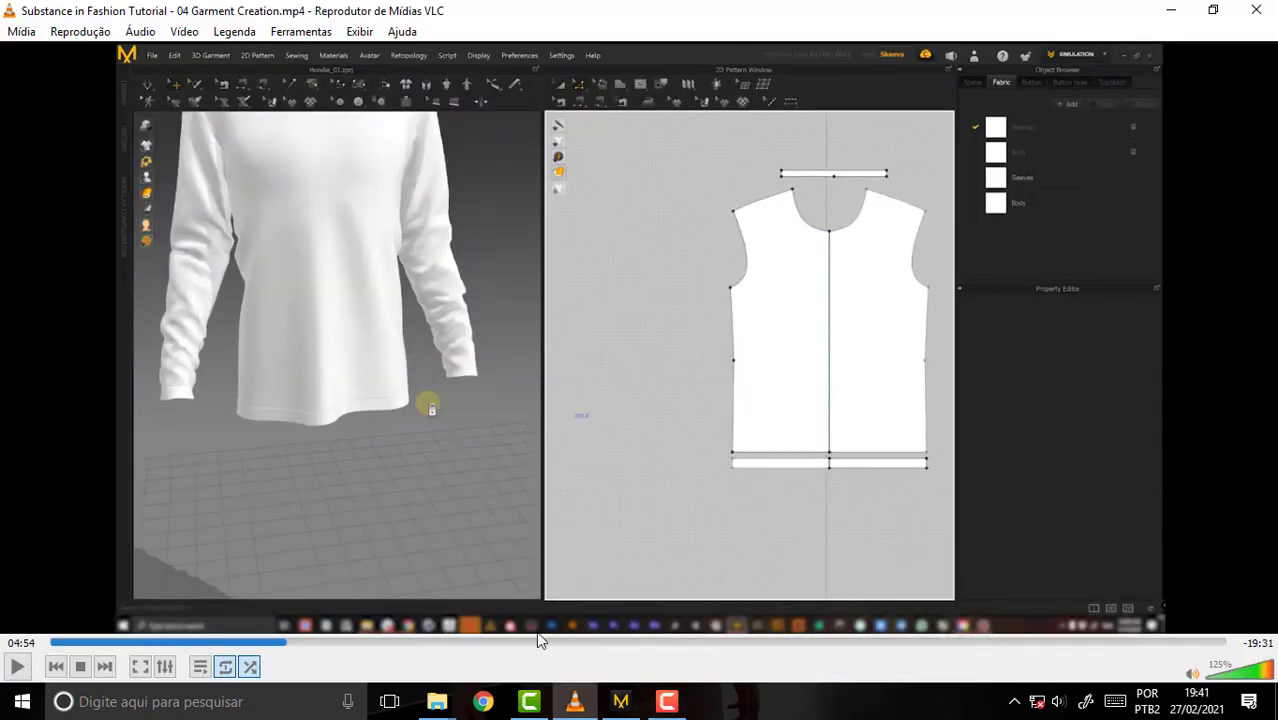
- Back in the project, select the bottom edges of both the front and back body pieces
click(620, 701)
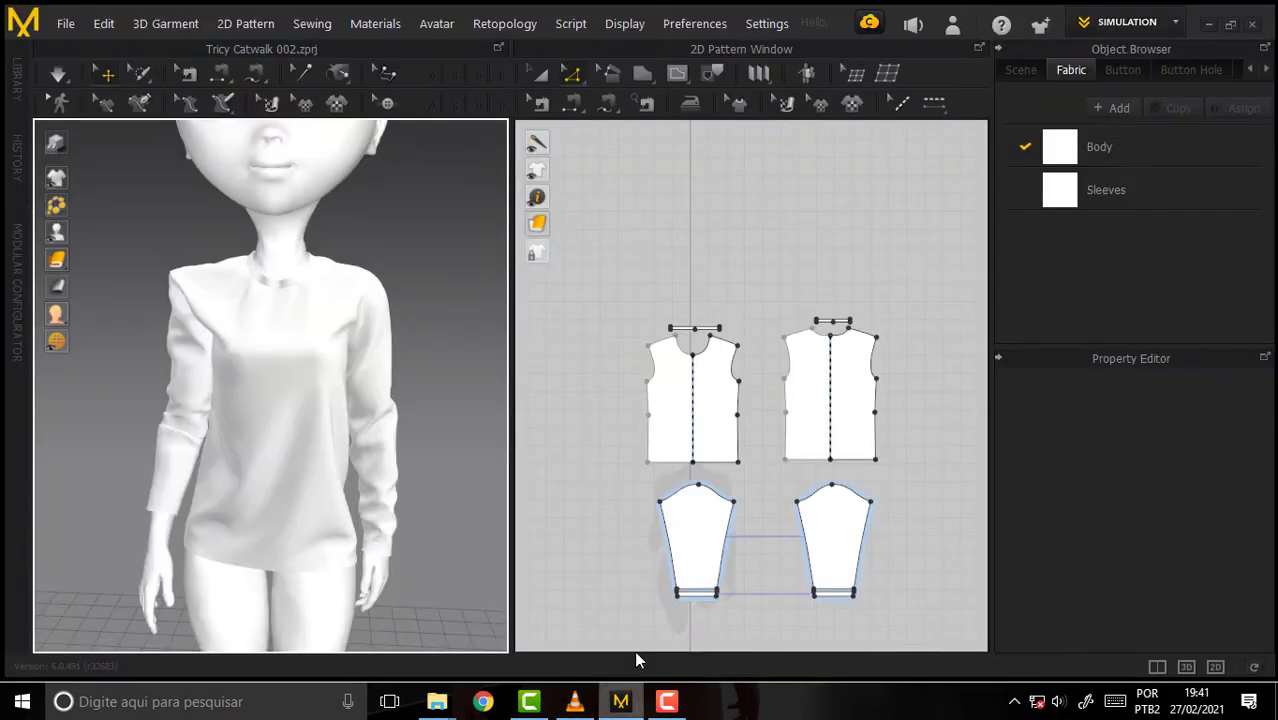
scroll(927, 375, down, 2)
scroll(895, 371, up, 5)
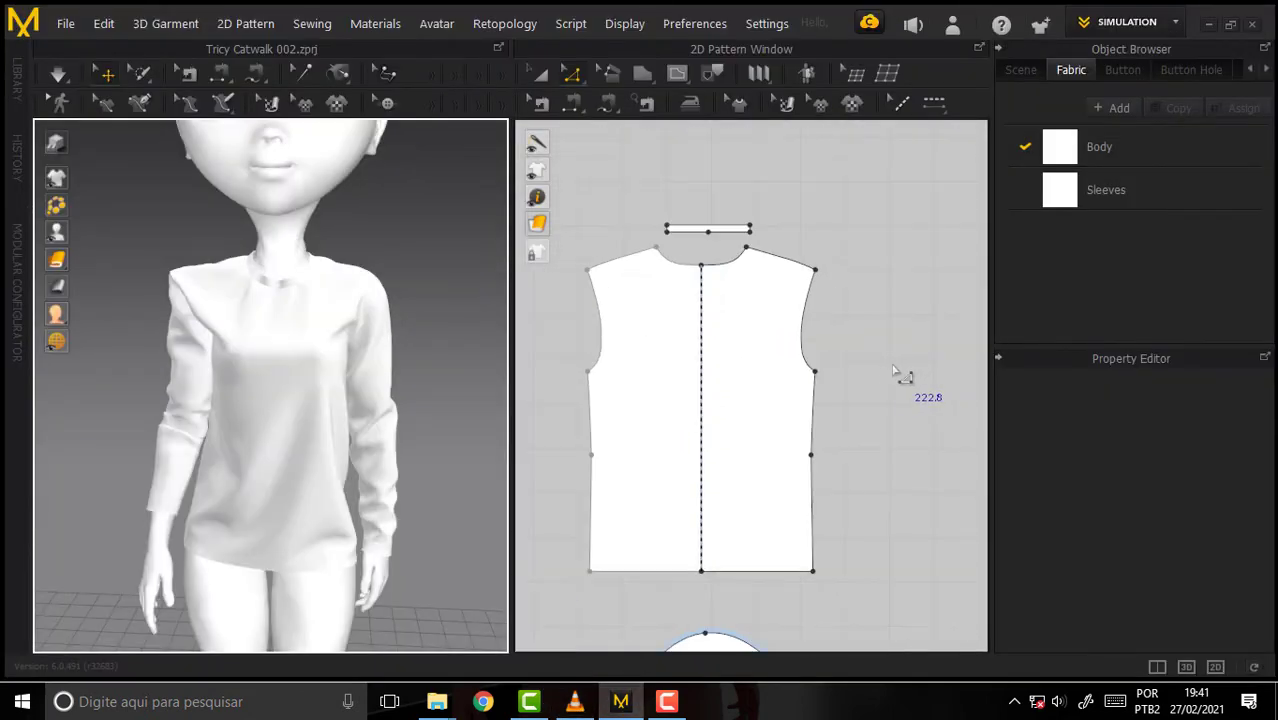
scroll(857, 290, up, 3)
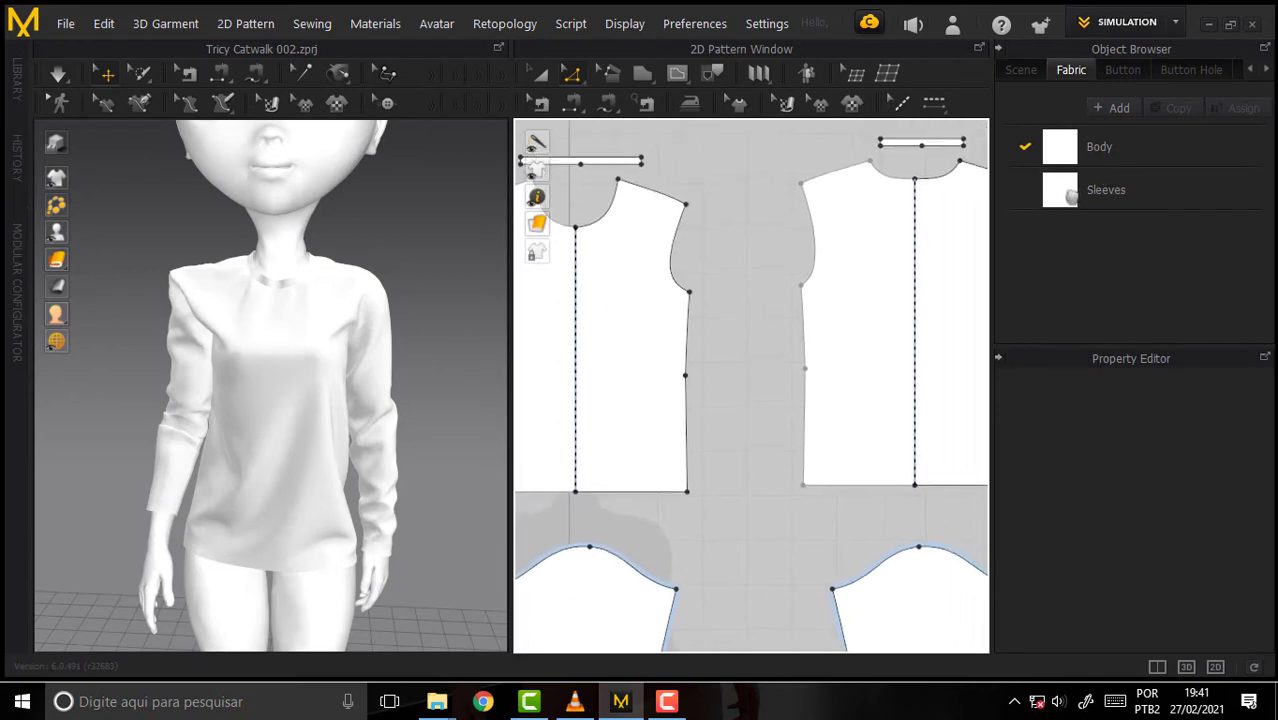
scroll(836, 294, up, 2)
scroll(836, 265, down, 3)
scroll(827, 251, down, 2)
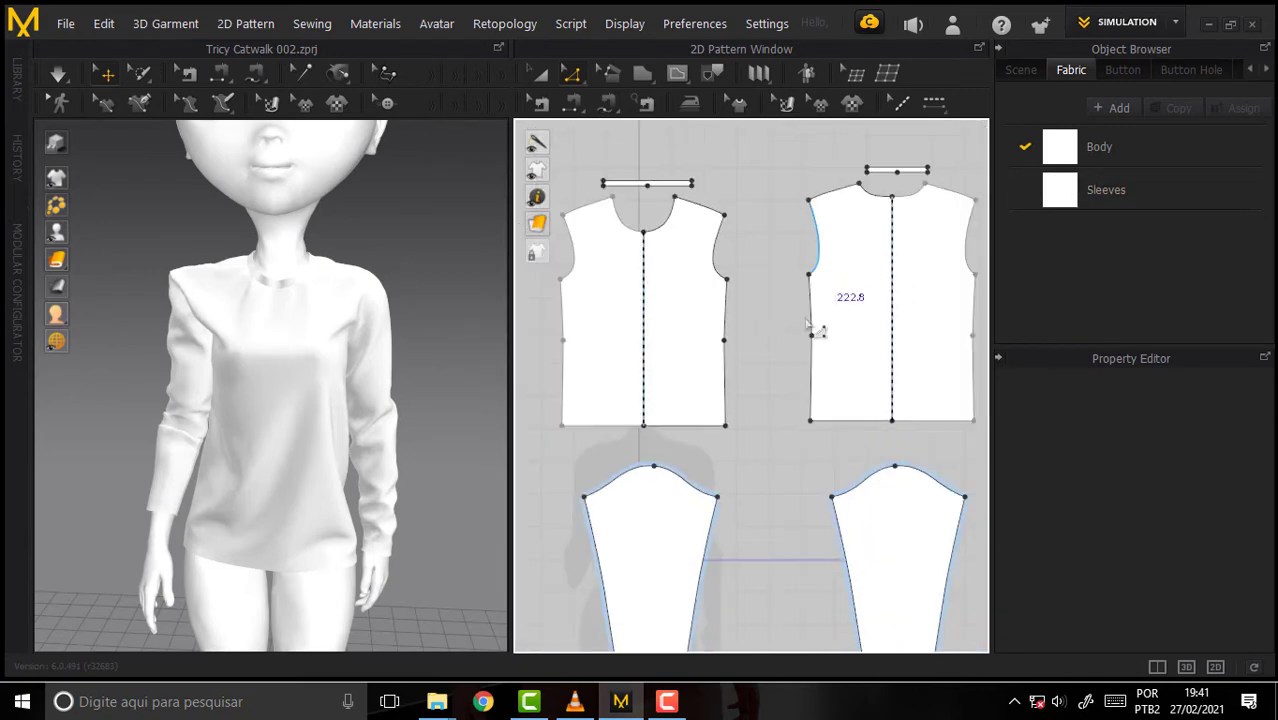
click(613, 425)
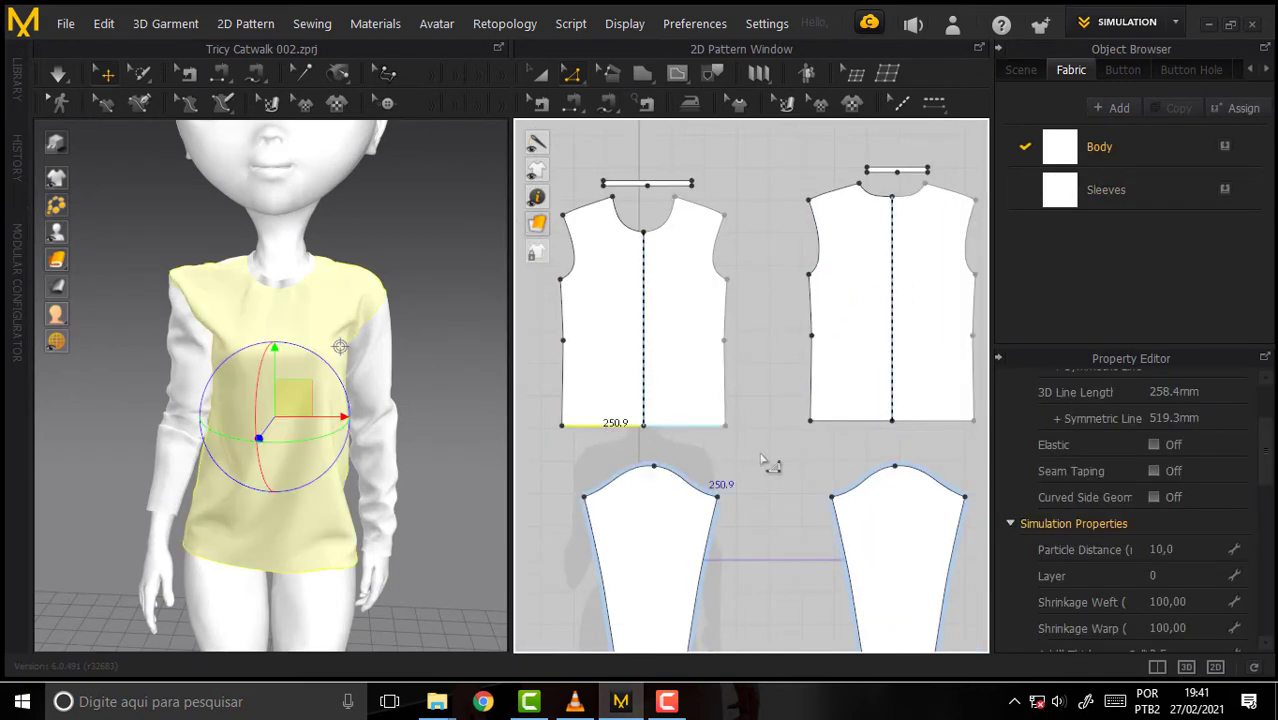
shift+click(860, 420)
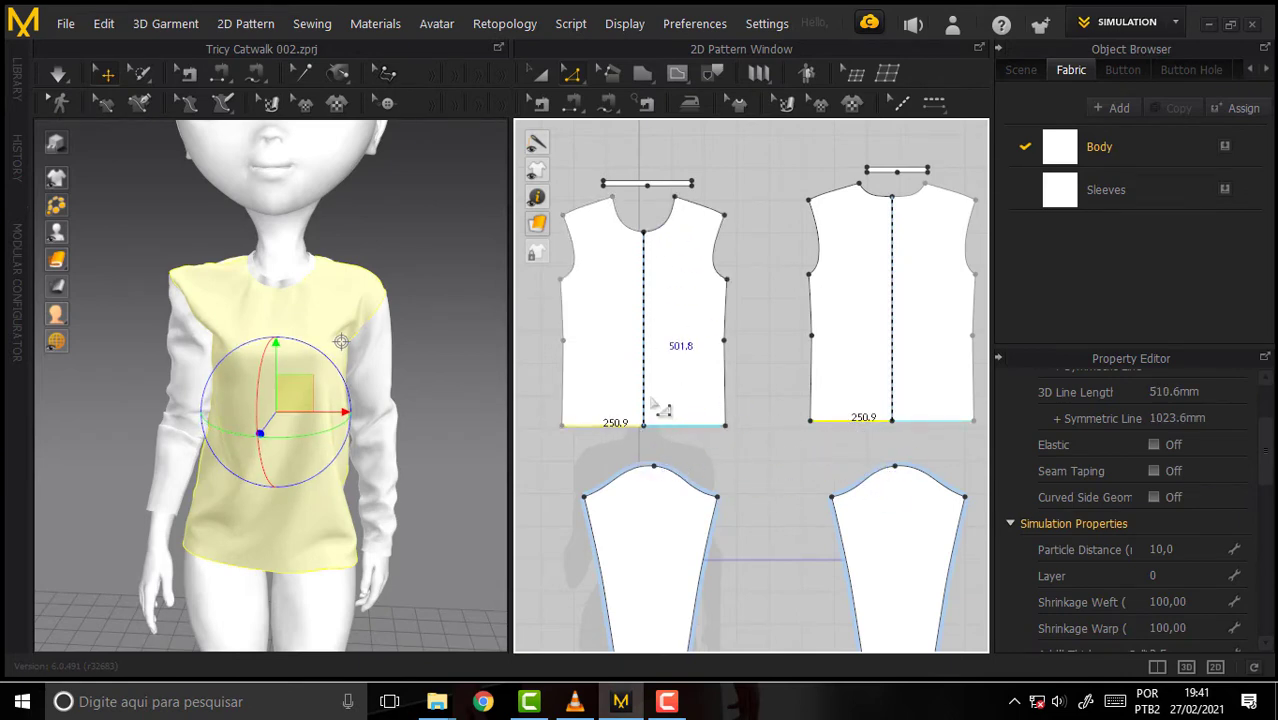
- Offset the selected bodice bottom edges as an internal line at 25 mm
right_click(613, 425)
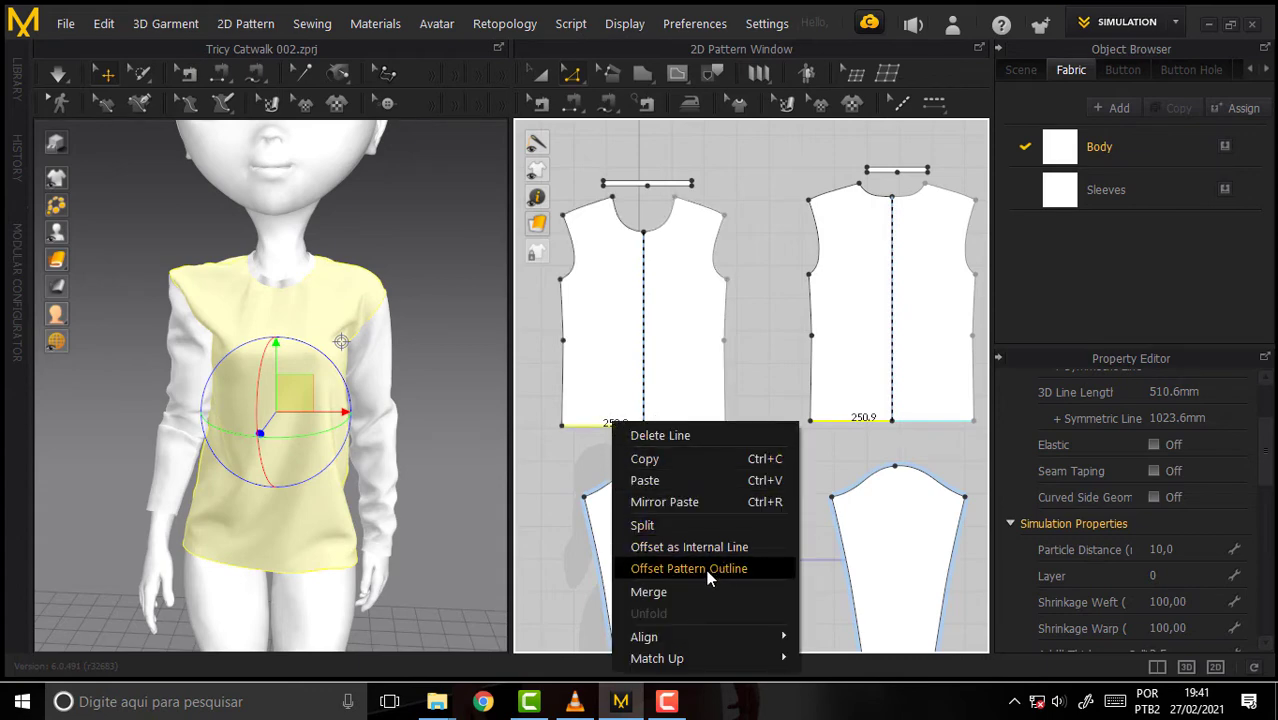
click(698, 546)
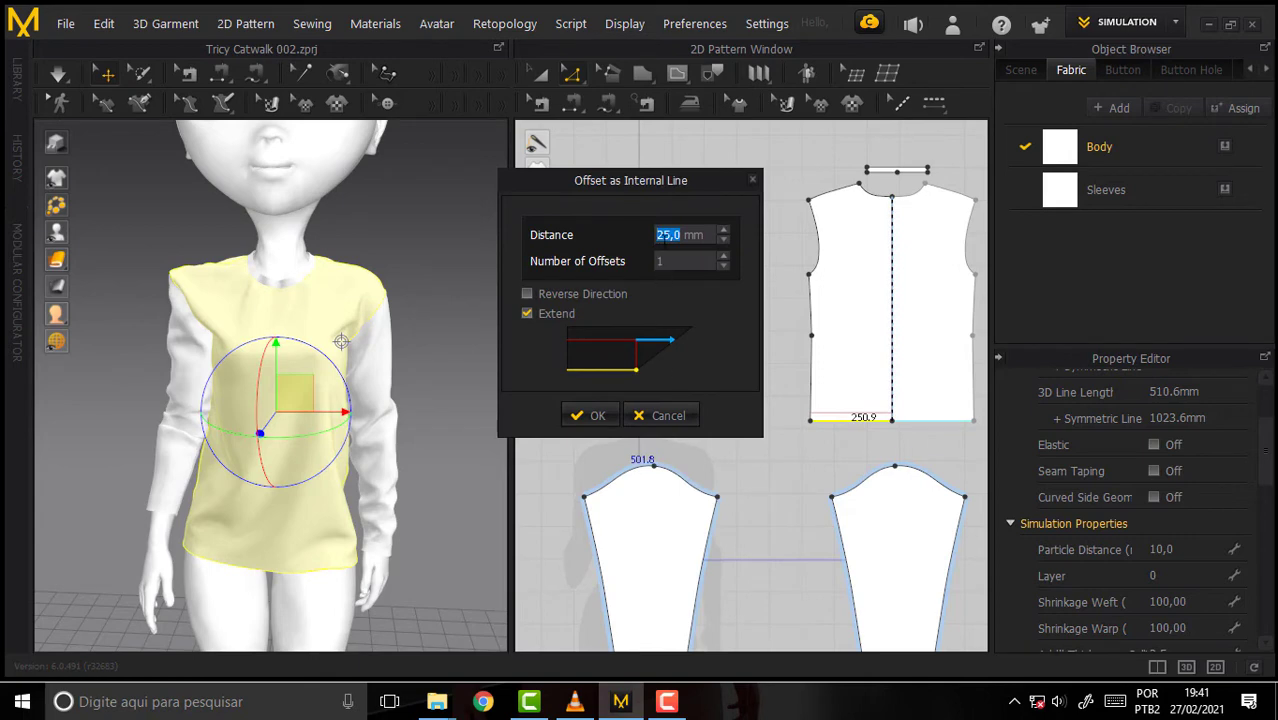
click(597, 415)
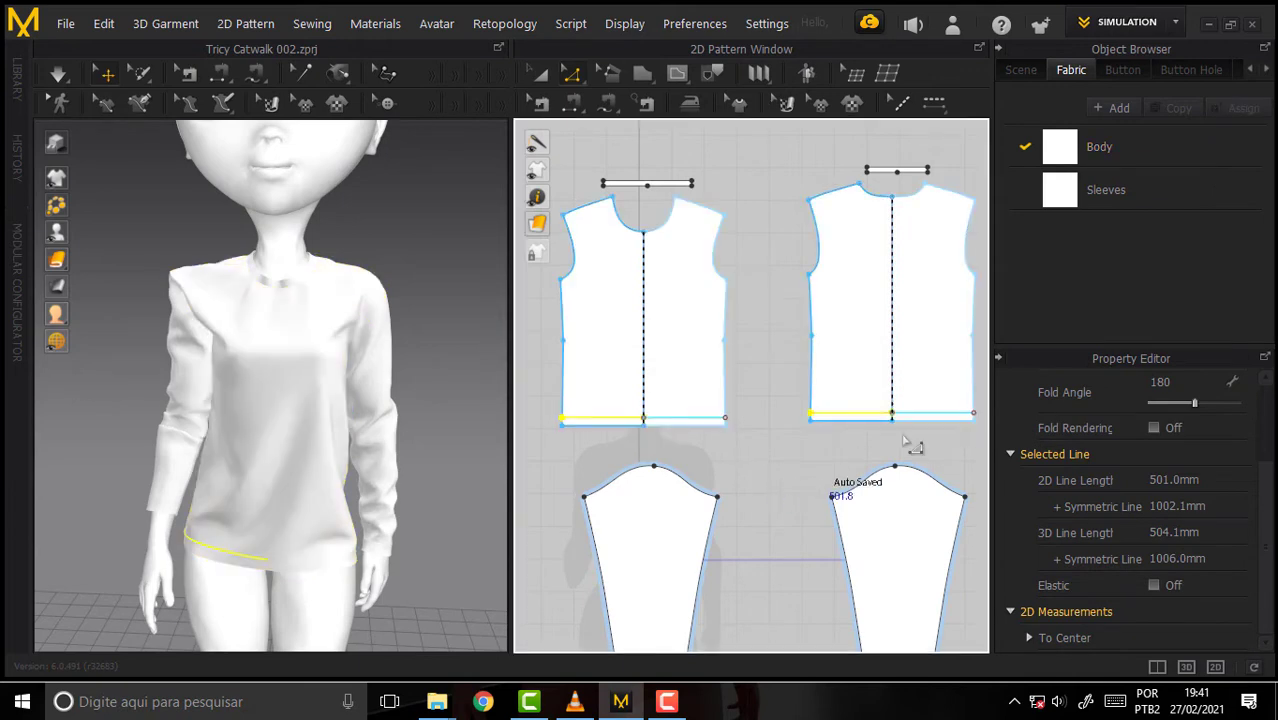
- Cut & Sew the bodice hem lines into separate 25 mm bands, then deselect to review them
right_click(610, 420)
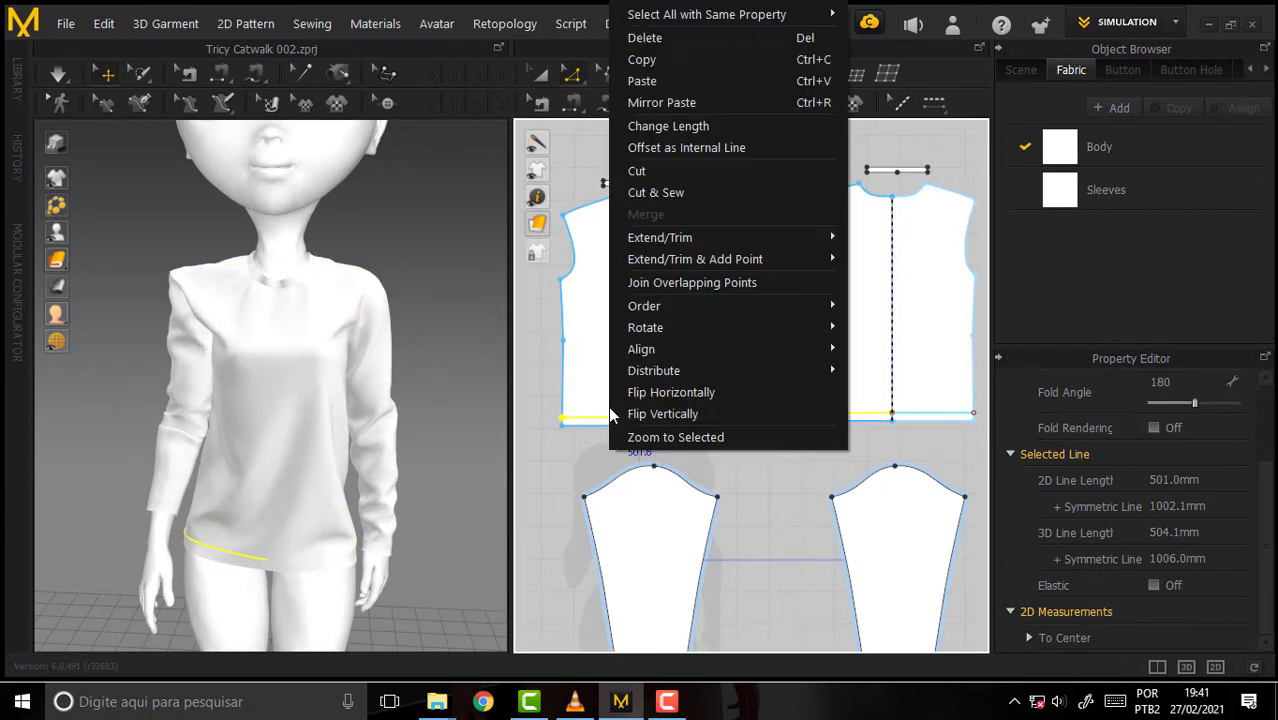
click(706, 194)
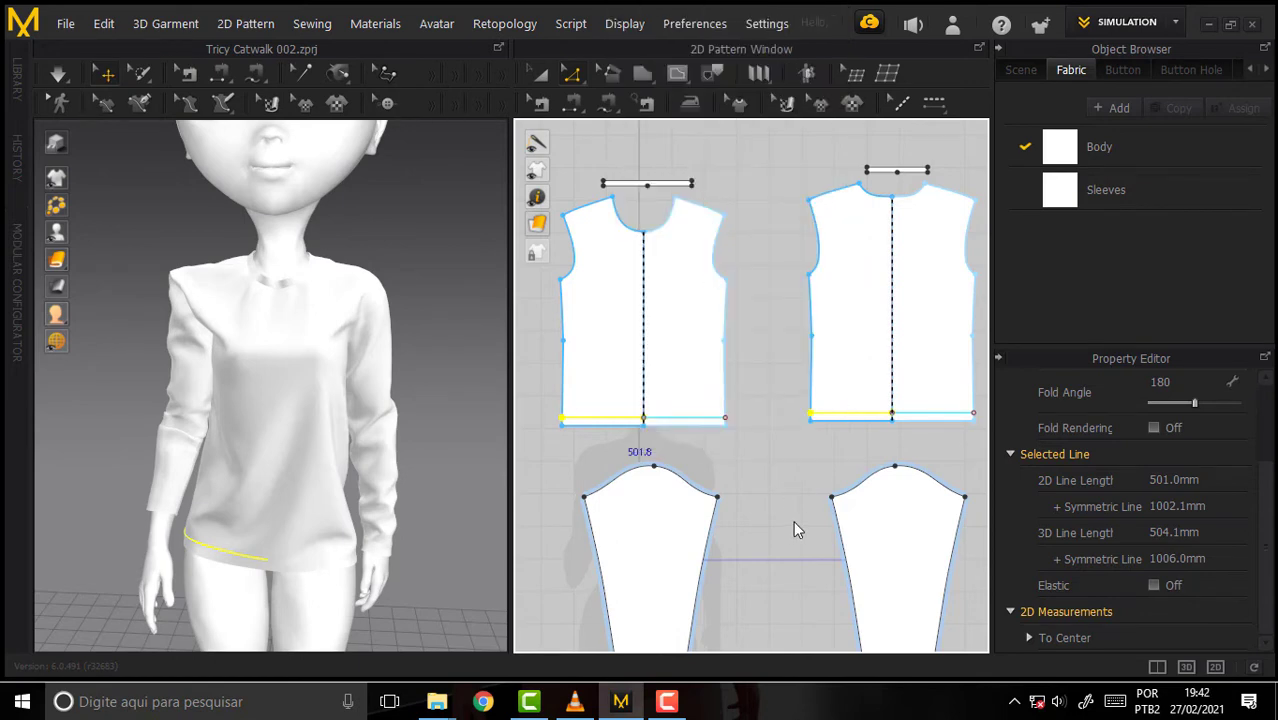
click(781, 463)
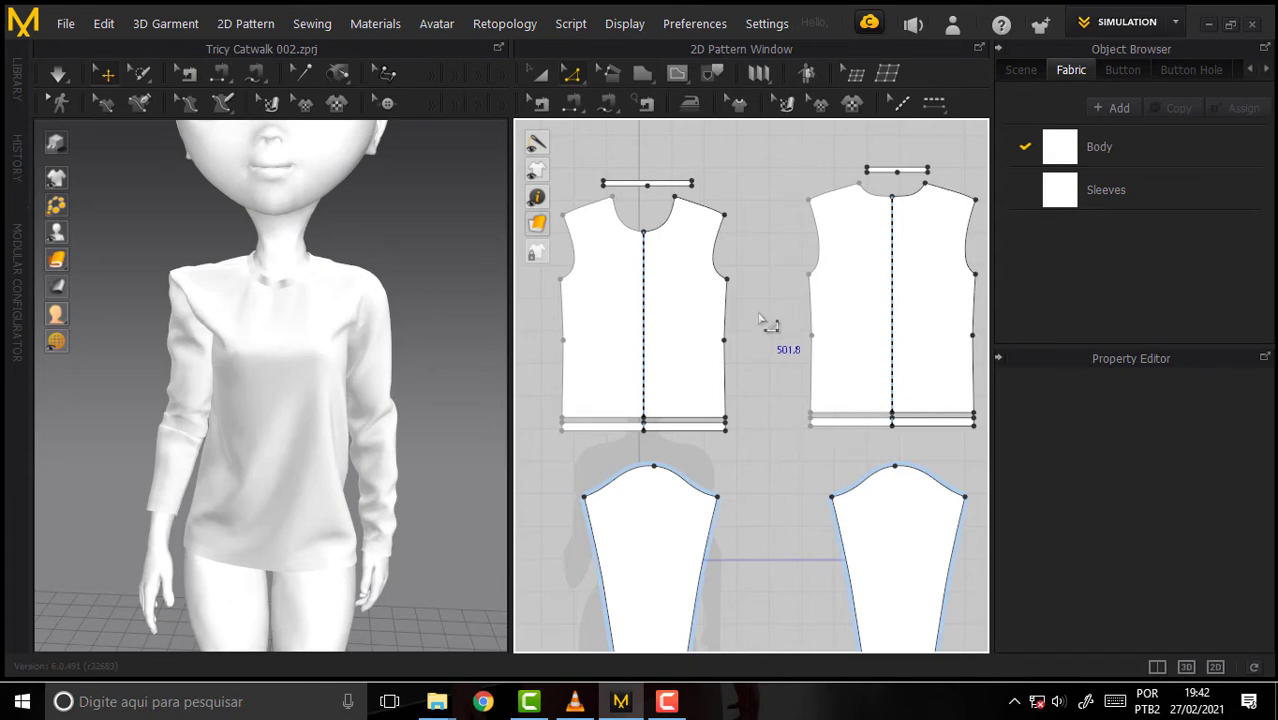
scroll(765, 325, up, 5)
scroll(750, 315, down, 6)
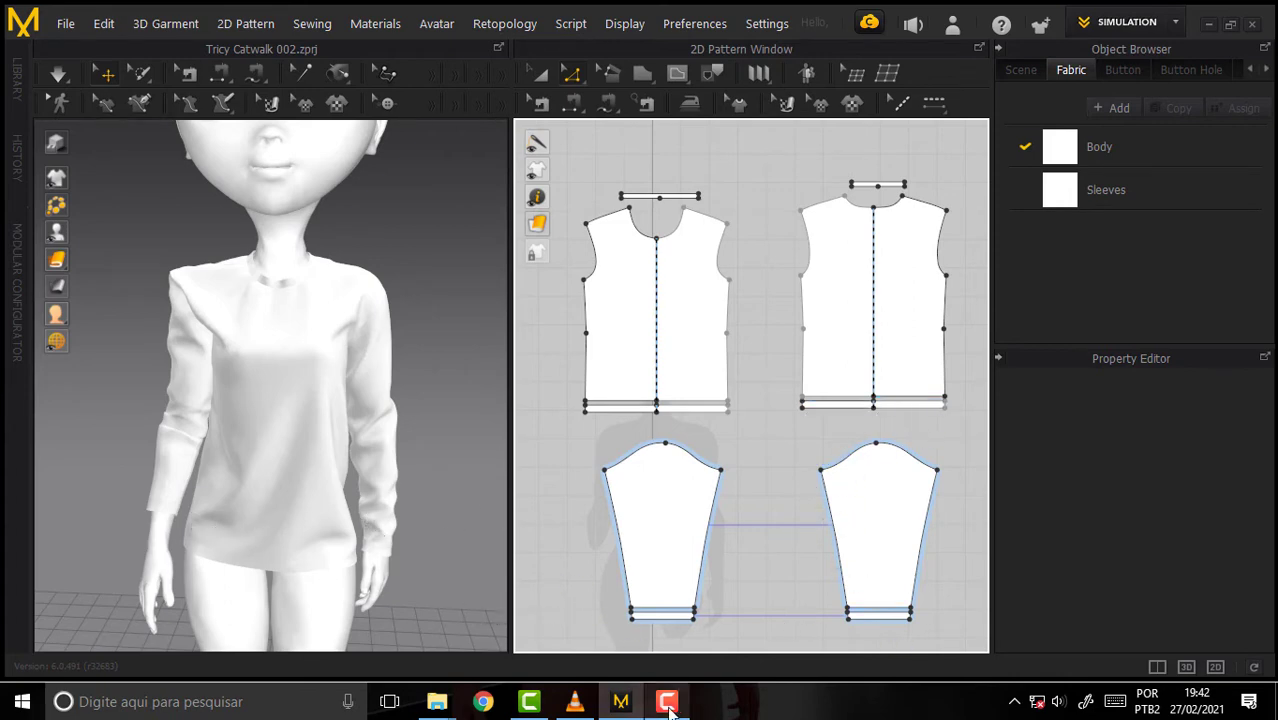
click(574, 701)
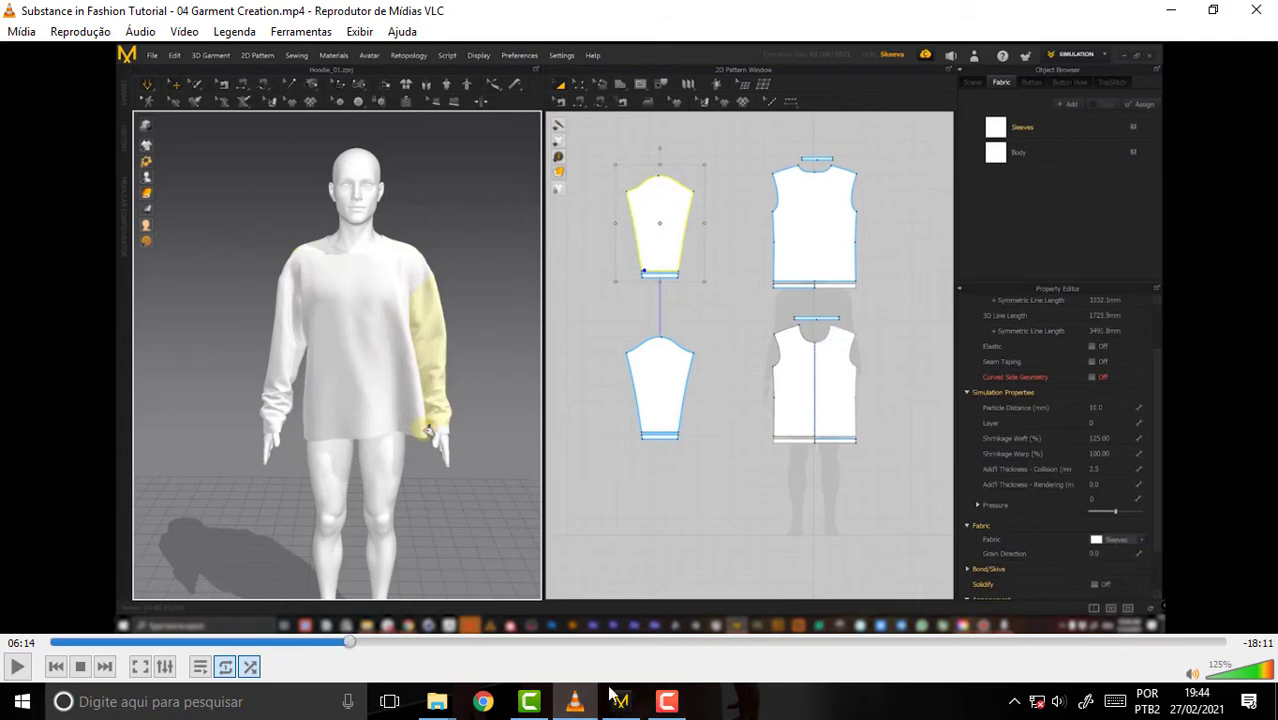
click(620, 701)
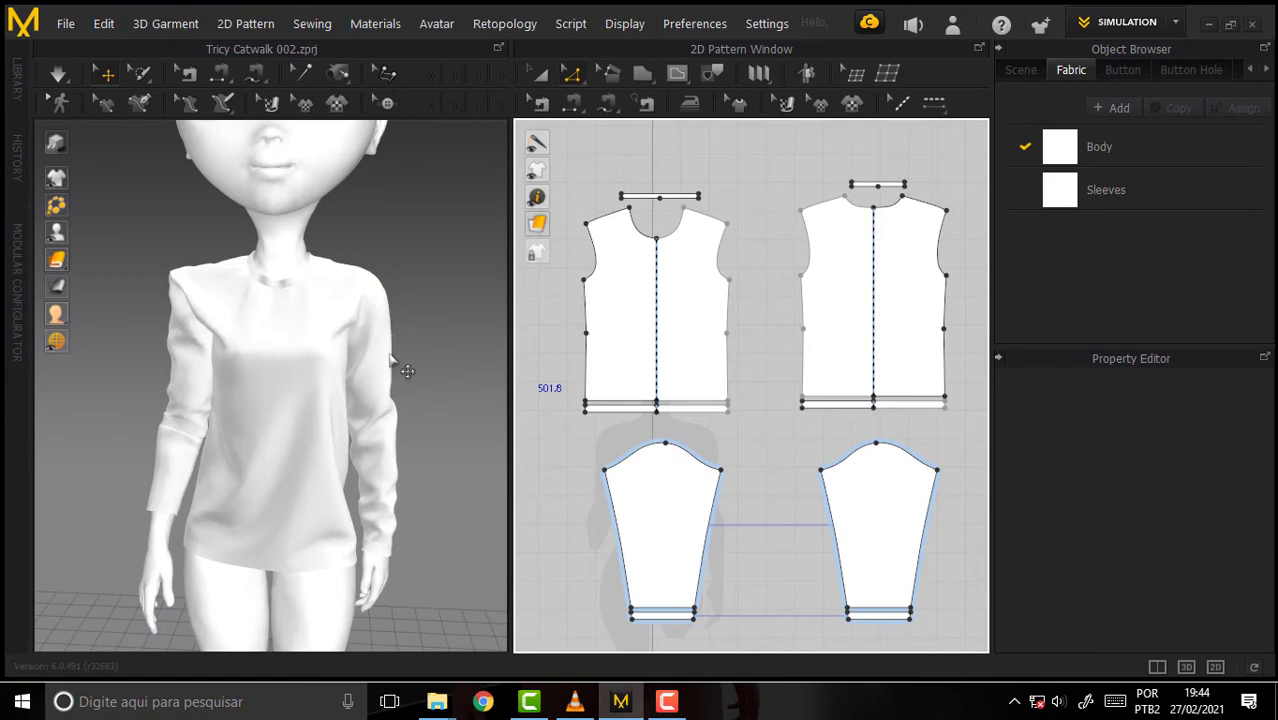
- Clear the garment selection, then box-select all bodice, sleeve and hem band patterns together
click(323, 342)
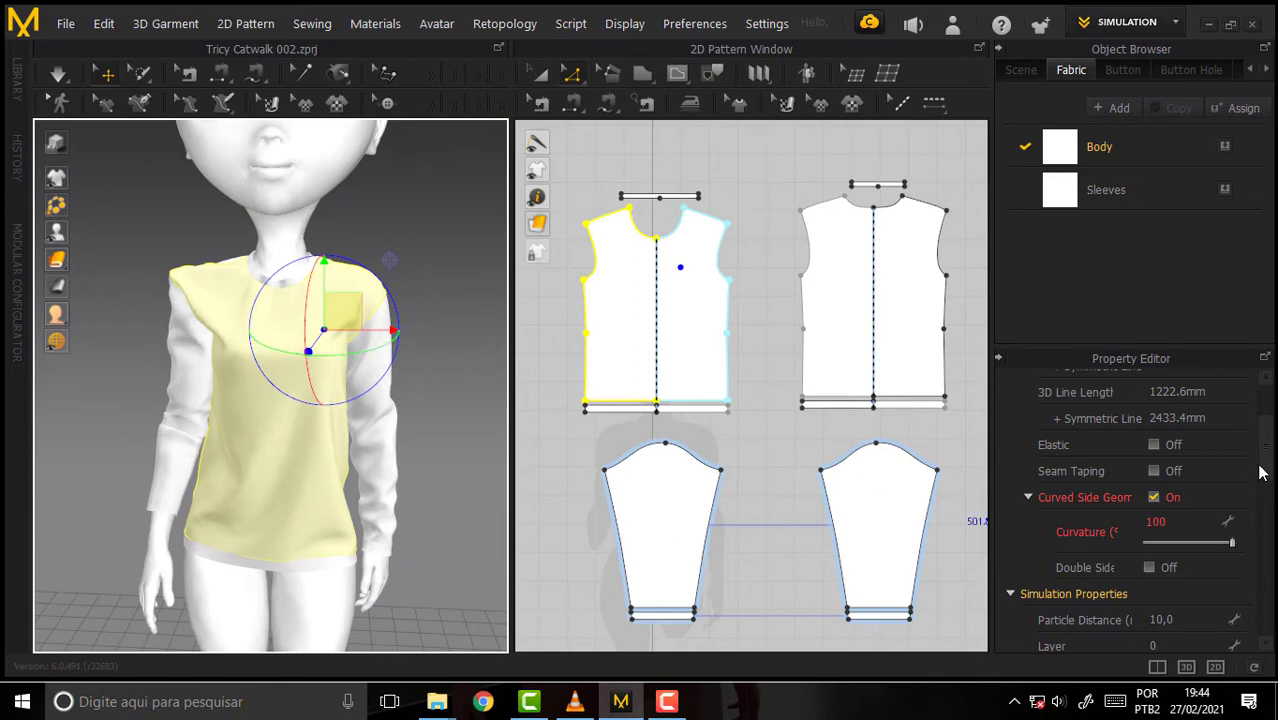
scroll(1262, 450, up, 2)
scroll(1270, 410, up, 1)
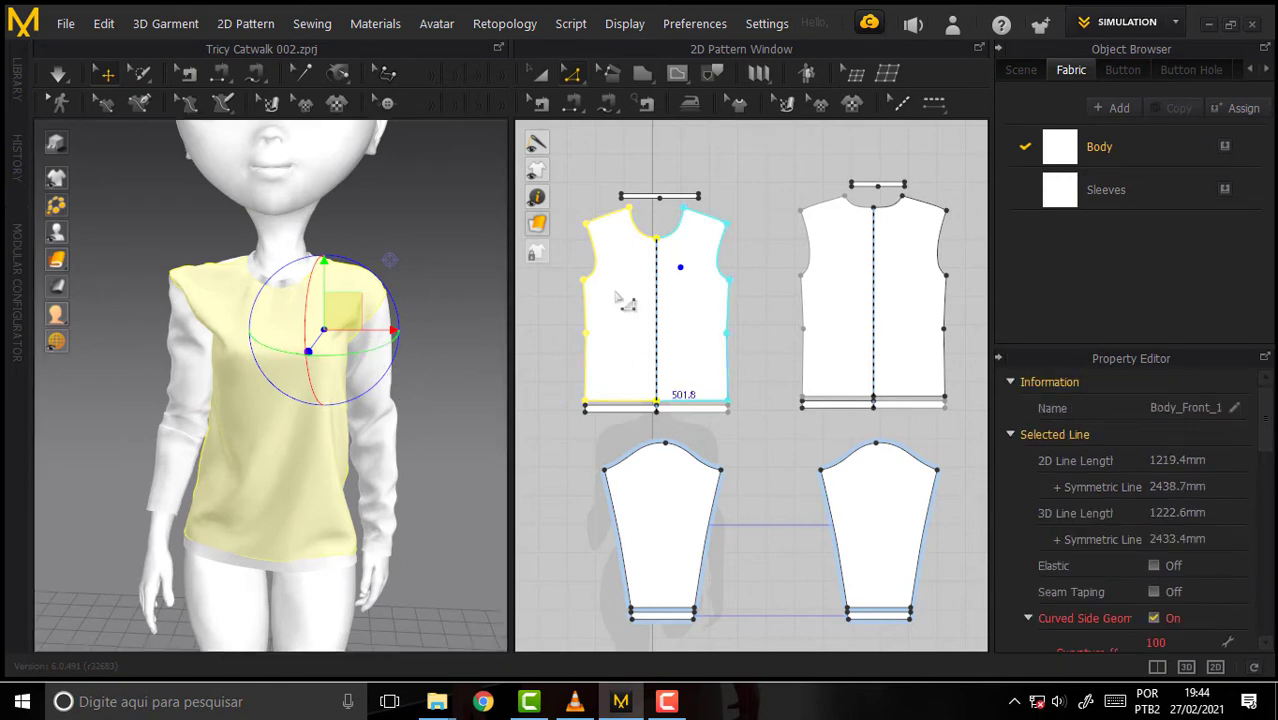
click(425, 224)
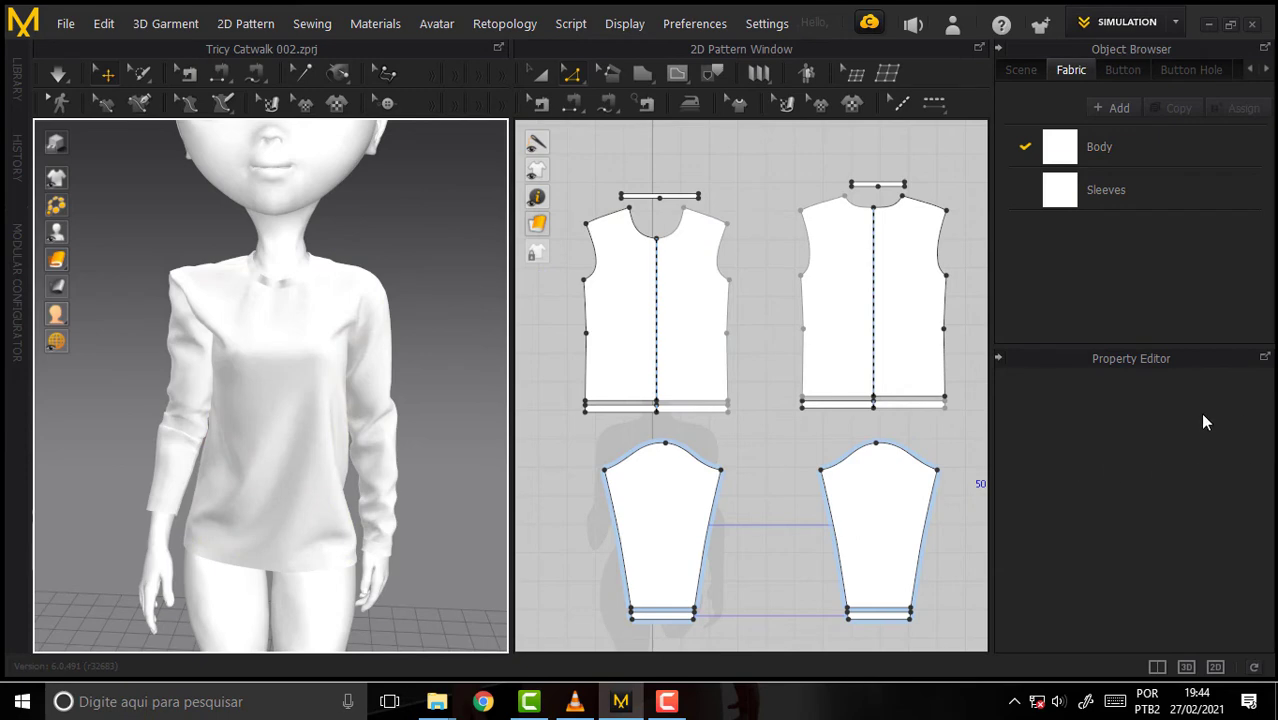
drag(962, 141, 775, 660)
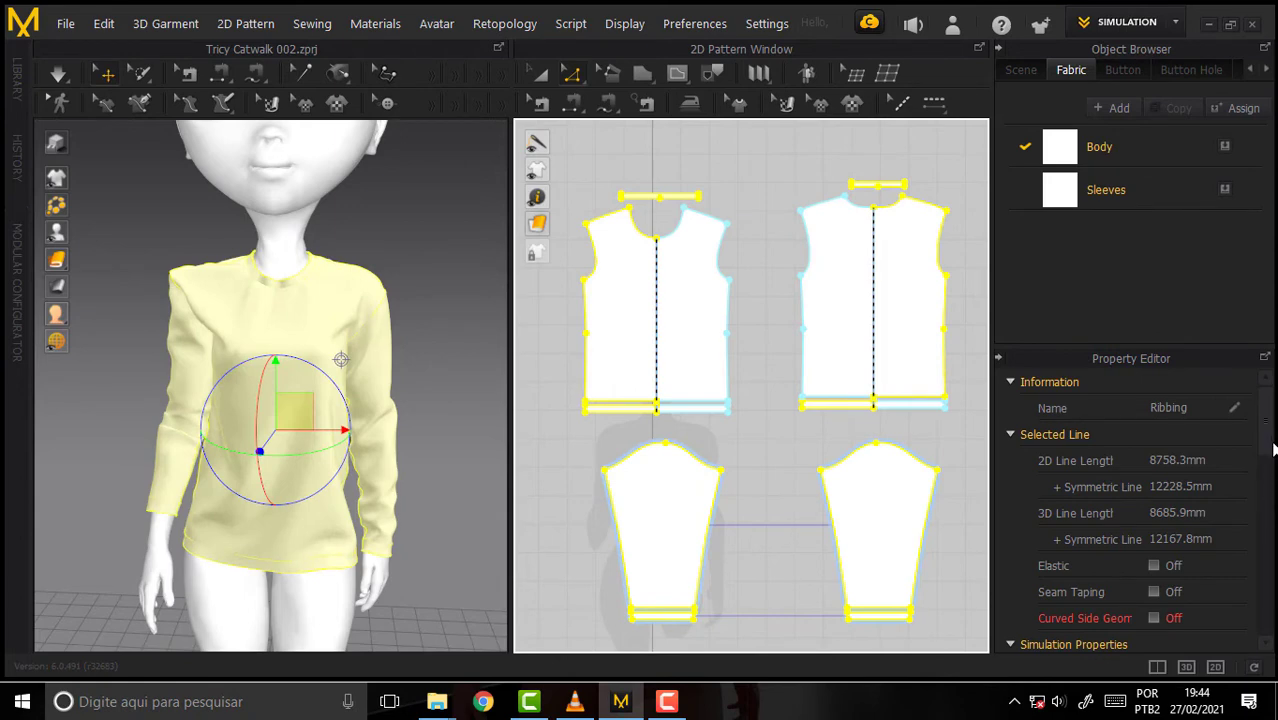
- Set the top's Shrinkage Weft to 80 in the Property Editor
drag(1273, 449, 1268, 512)
click(1165, 452)
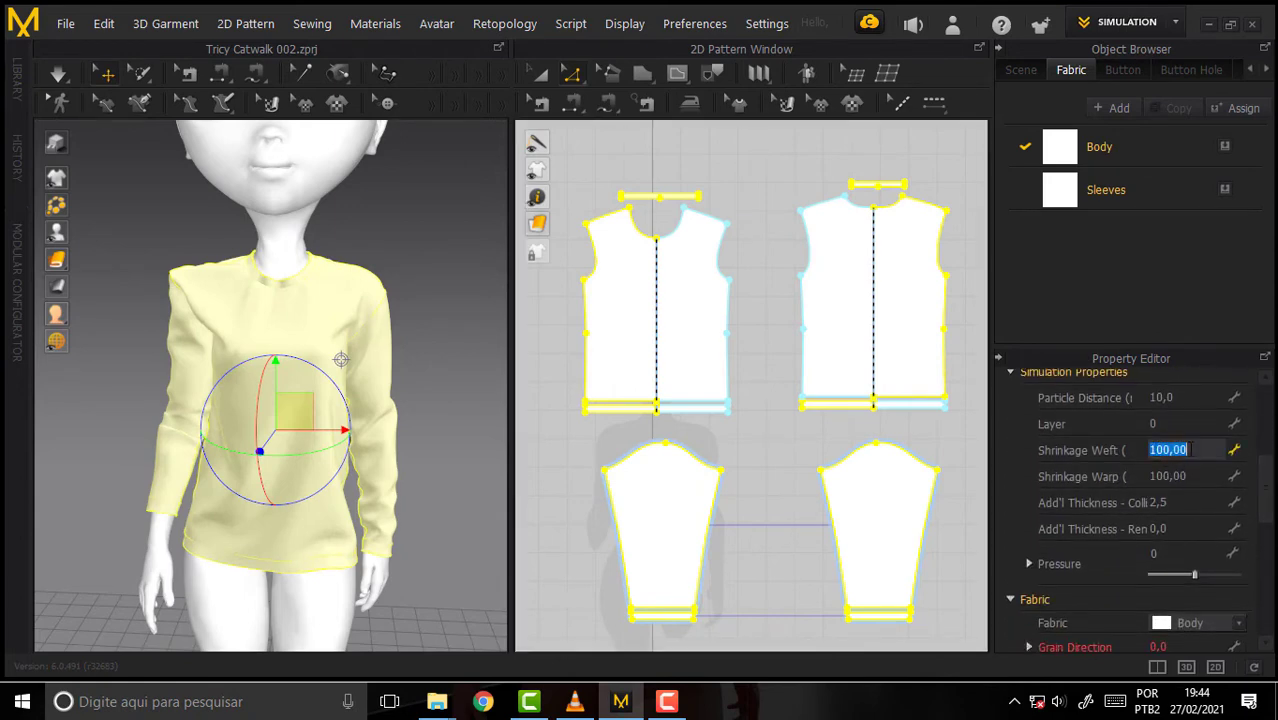
text(80)
key(Return)
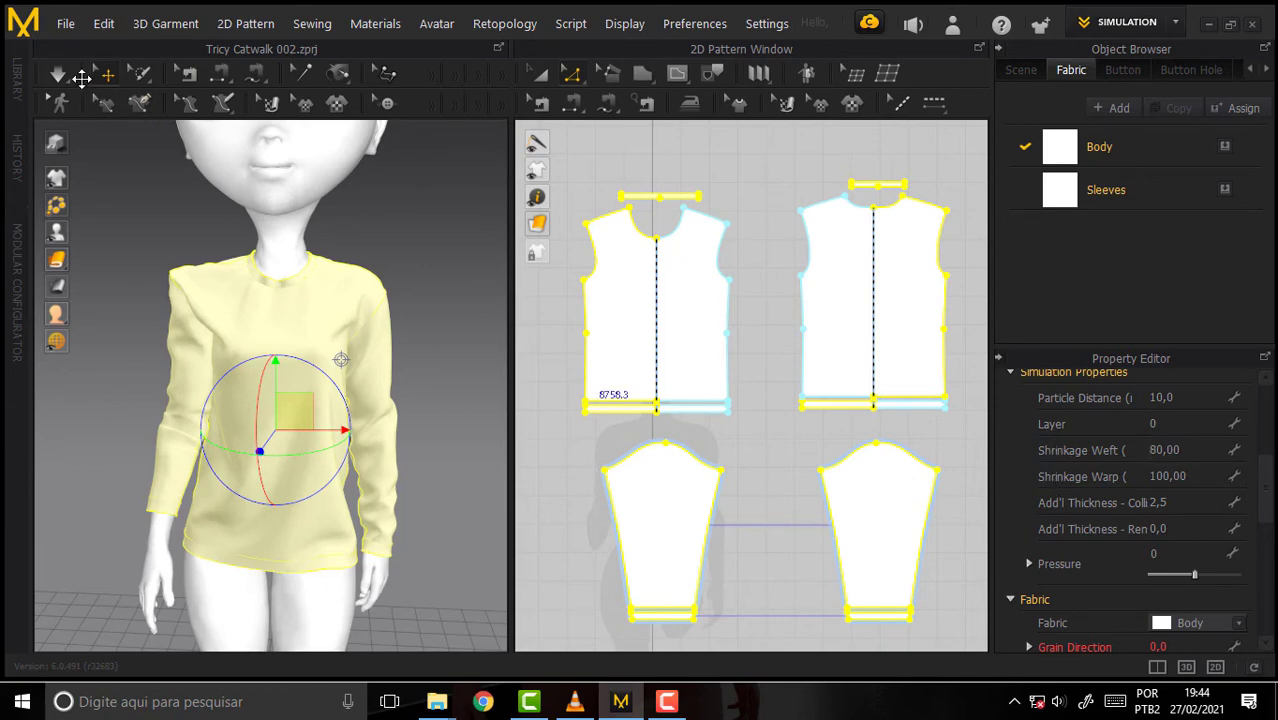
- Simulate the top and tug the left sleeve, collar and shoulder so the cloth settles
click(58, 73)
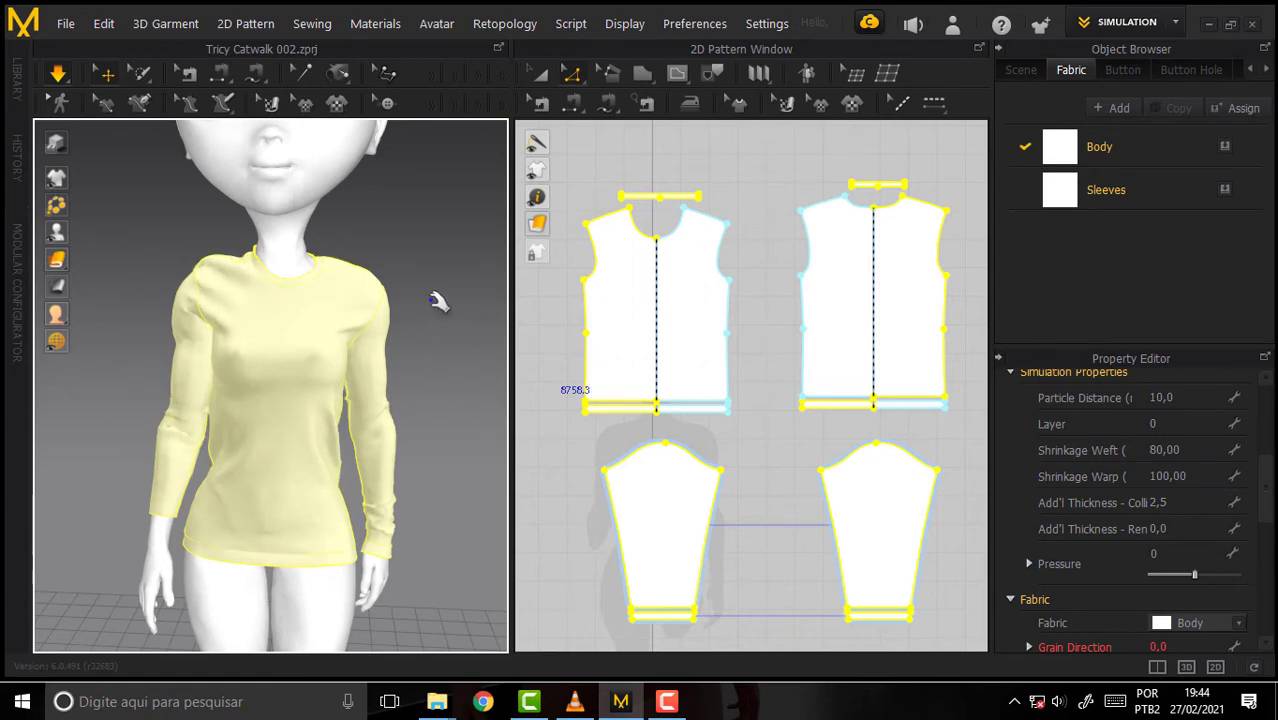
mouse_move(200, 291)
mouse_down()
mouse_move(160, 325)
mouse_move(185, 300)
mouse_up()
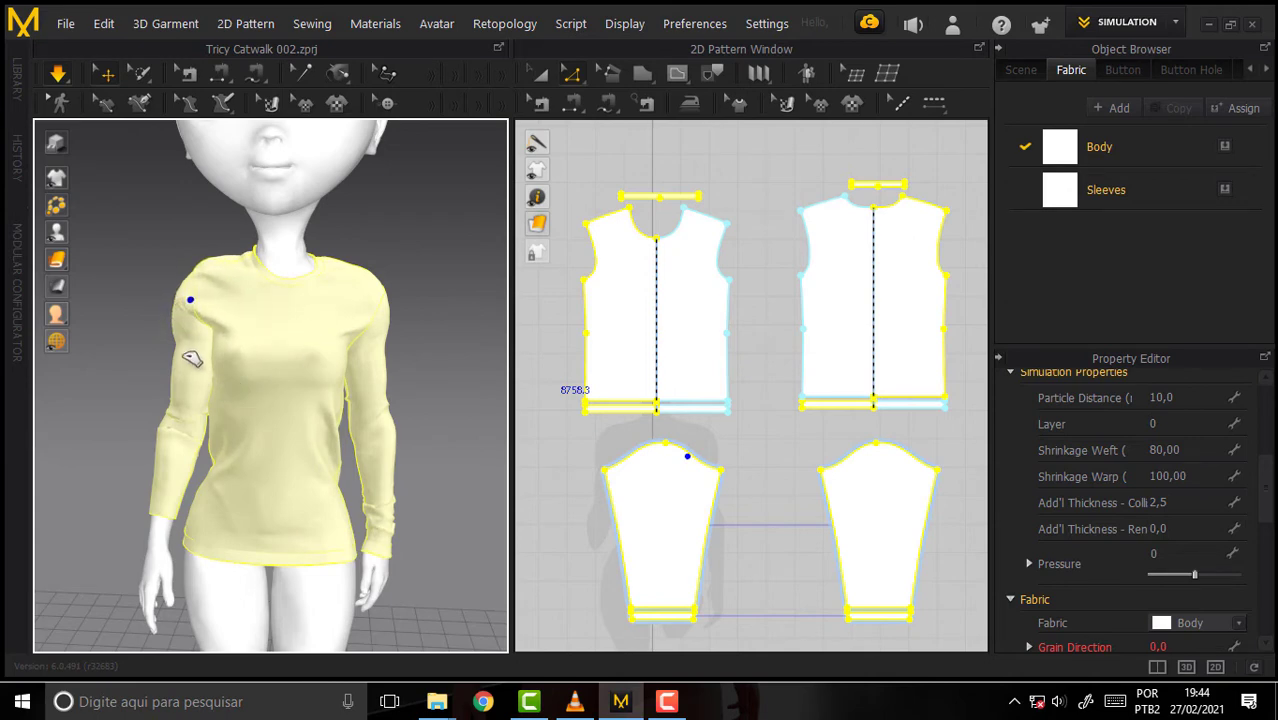
drag(179, 357, 182, 420)
click(323, 280)
drag(357, 258, 342, 286)
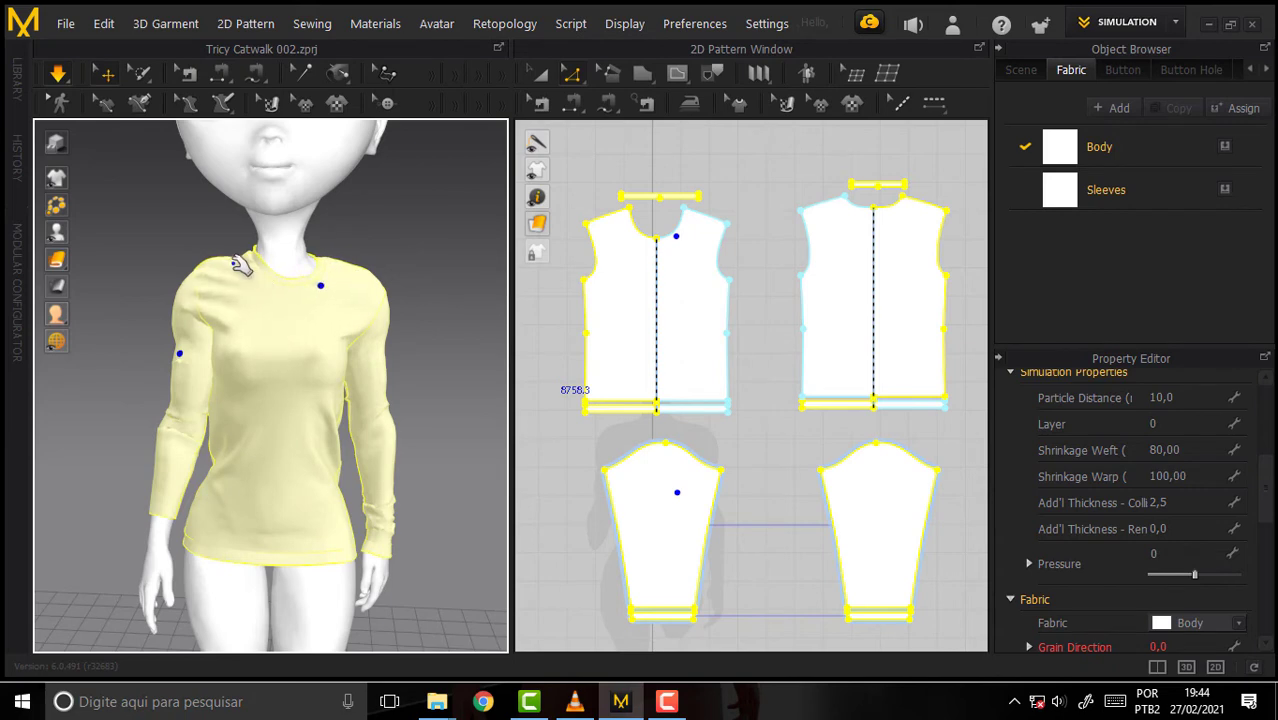
drag(240, 265, 215, 283)
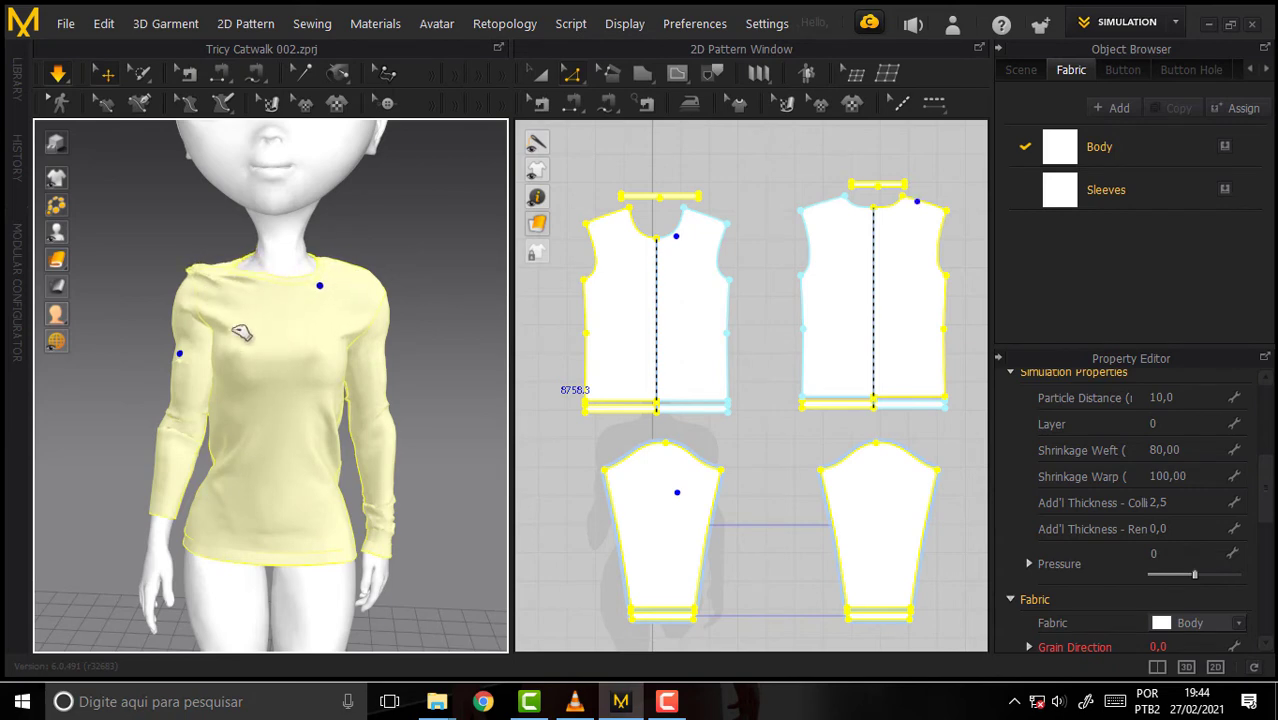
- Set Shrinkage Warp to 125 and toggle the cloth simulation
click(1188, 477)
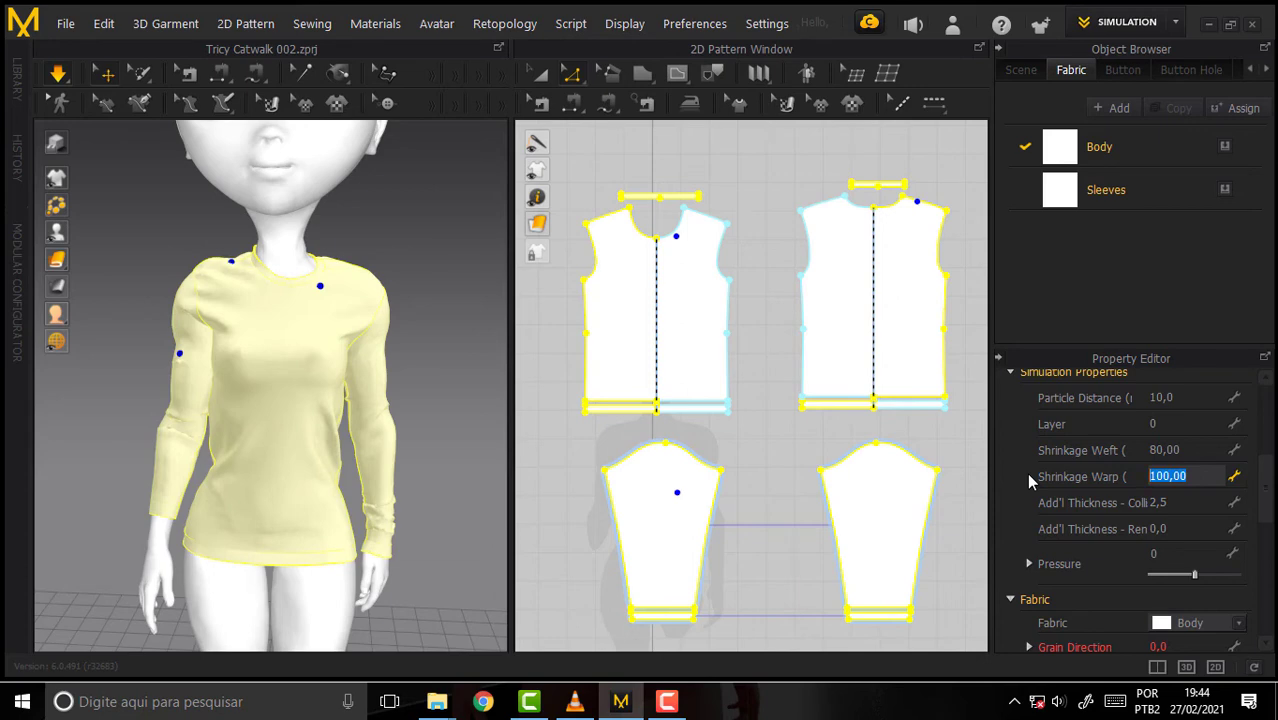
text(80)
key(Return)
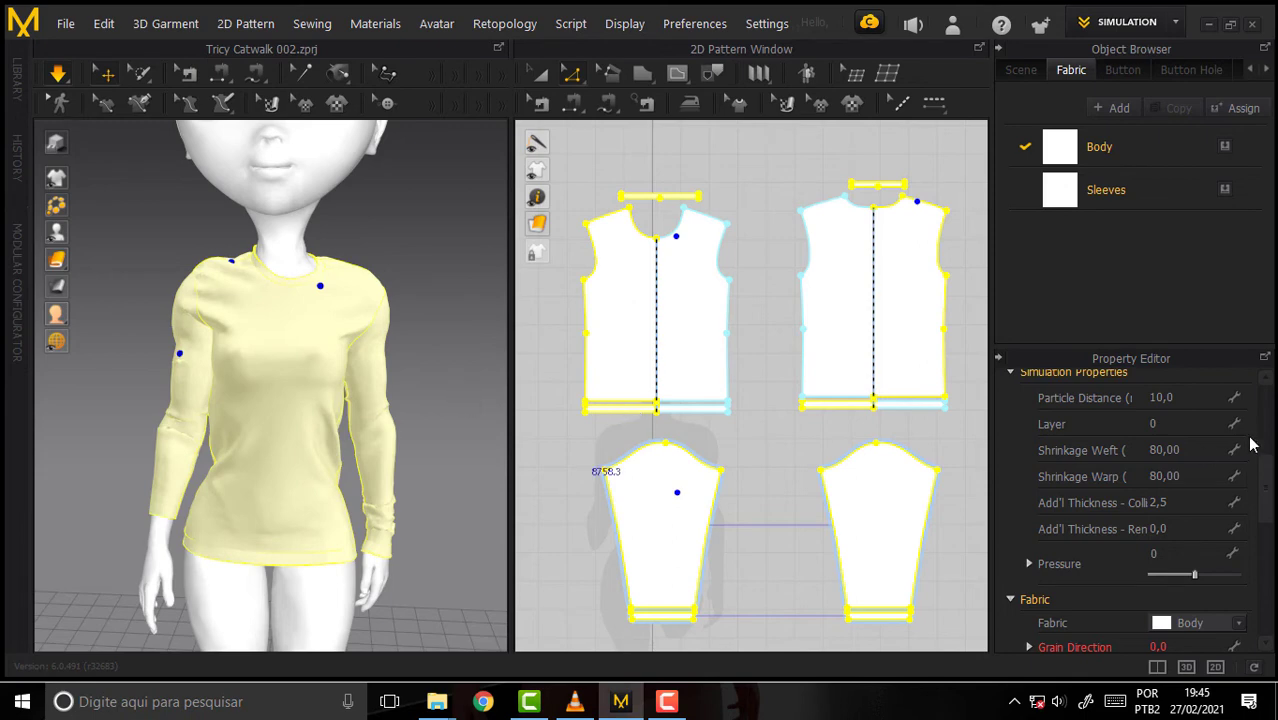
drag(1186, 476, 1066, 478)
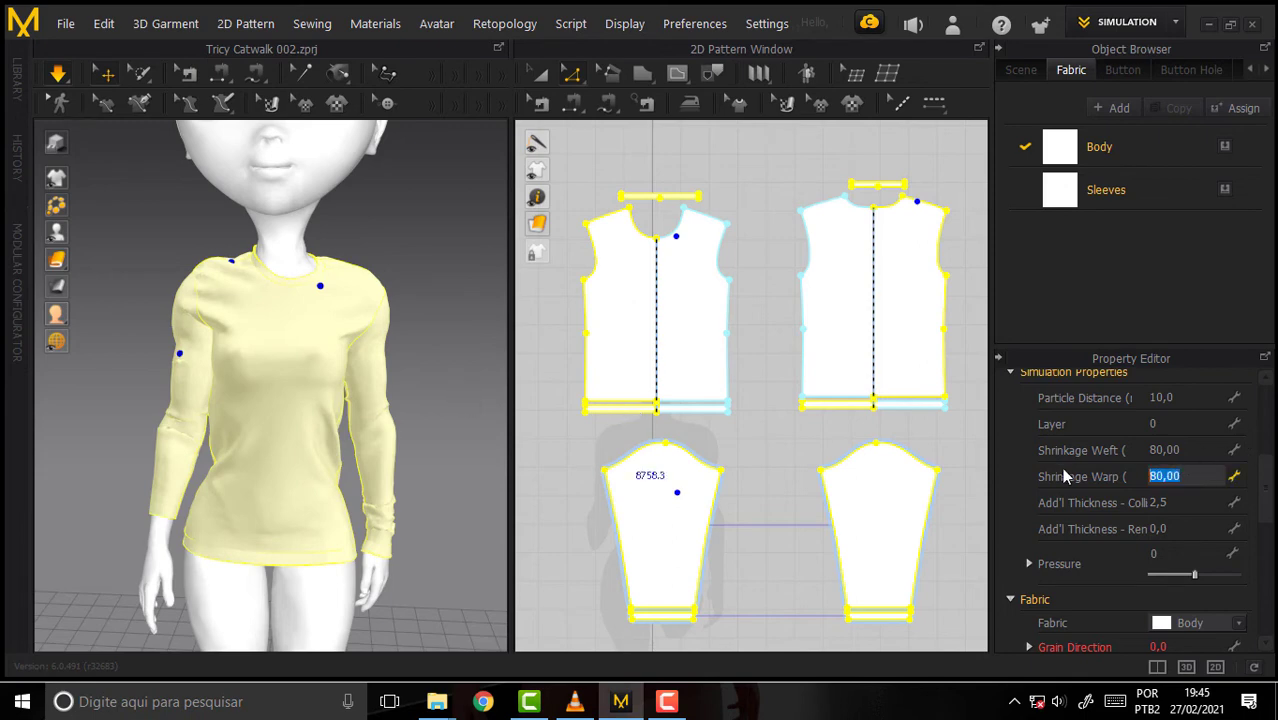
text(125)
key(Return)
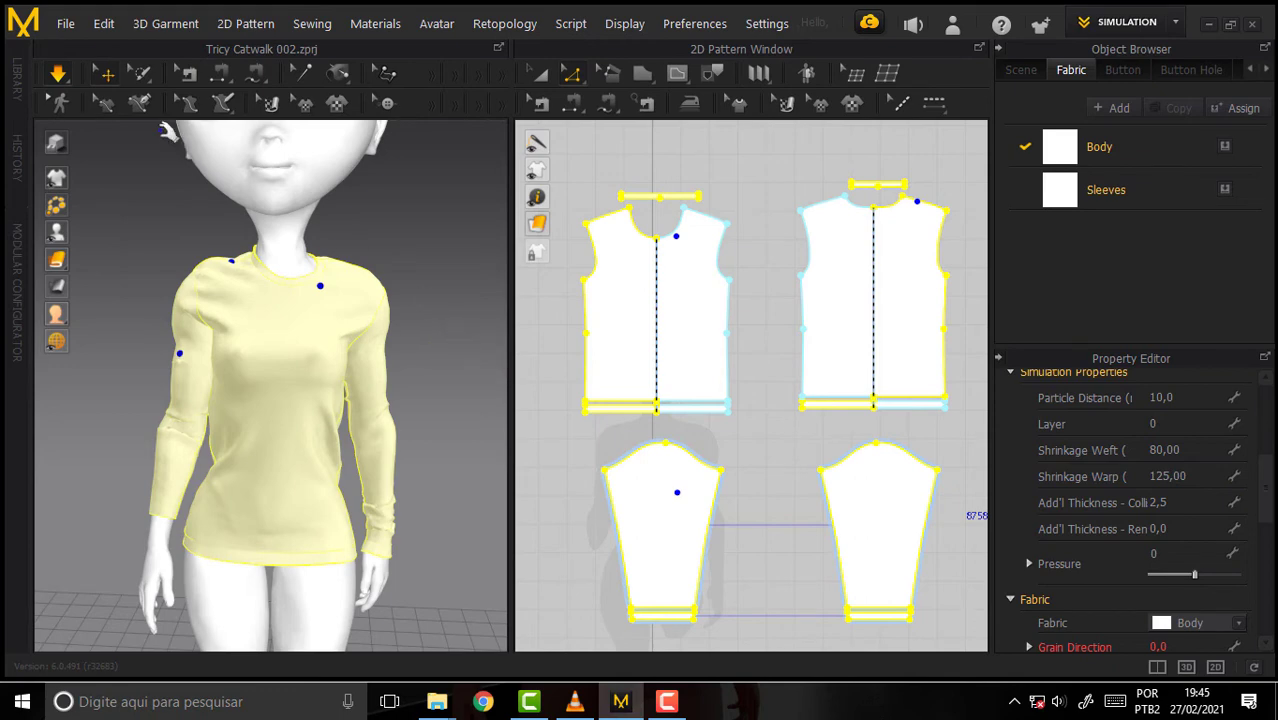
click(59, 76)
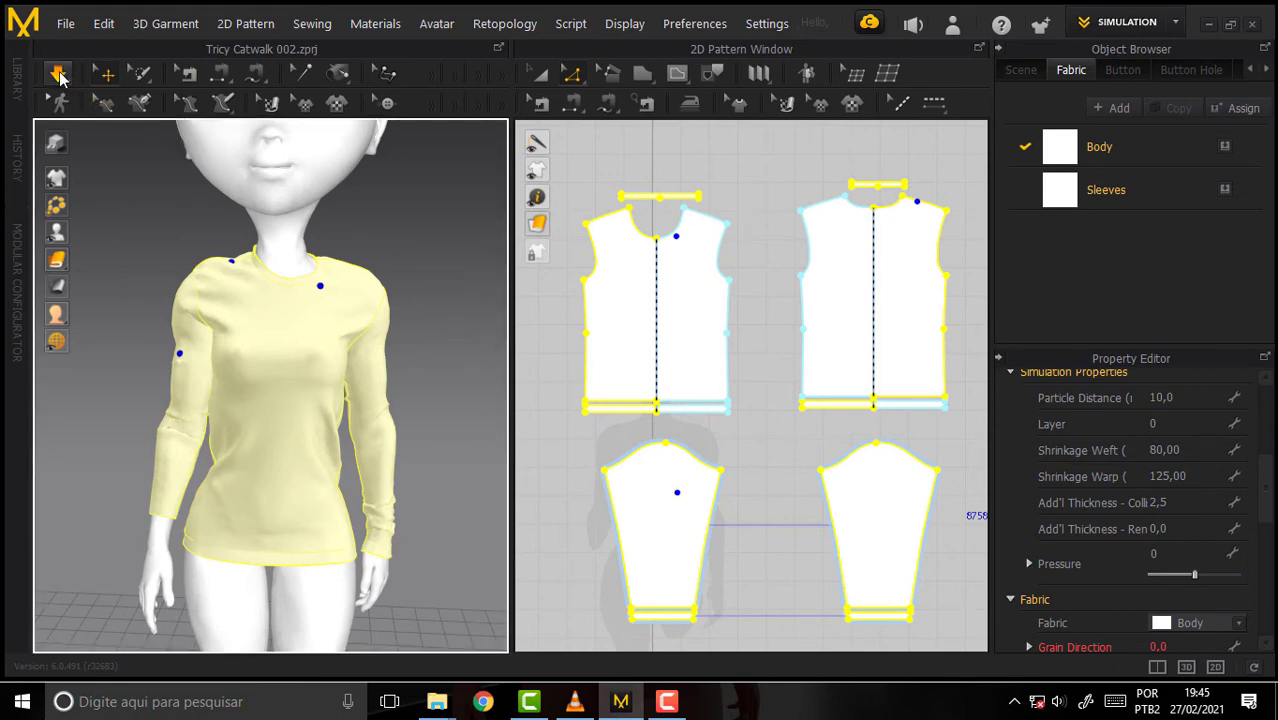
- Pick a simulation mode, resume simulating and pull the right shoulder to settle the cloth
click(60, 80)
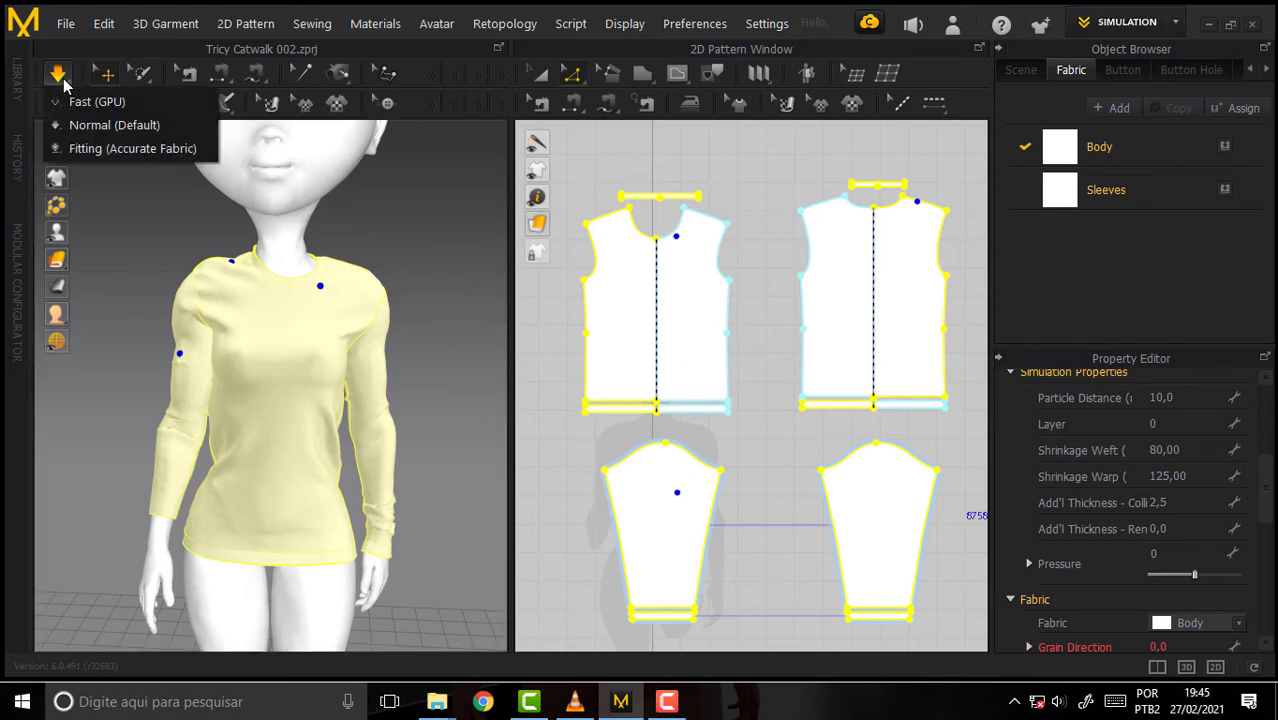
click(60, 78)
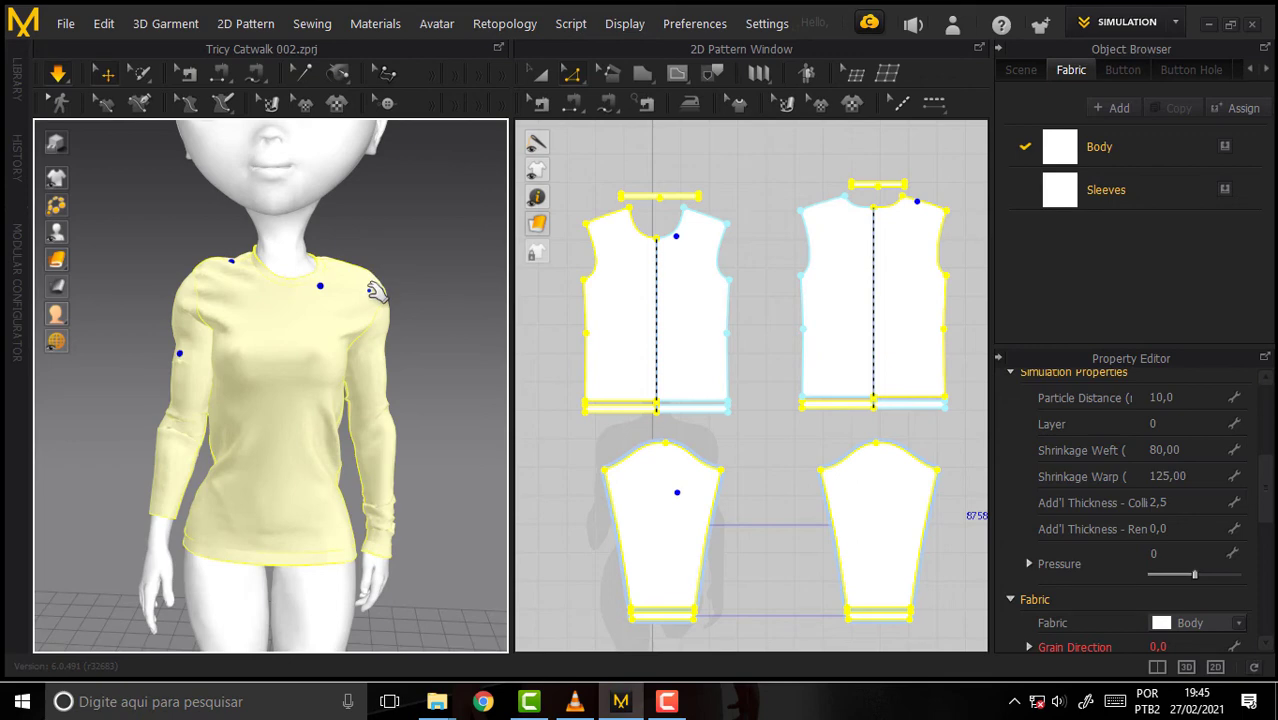
drag(375, 290, 388, 242)
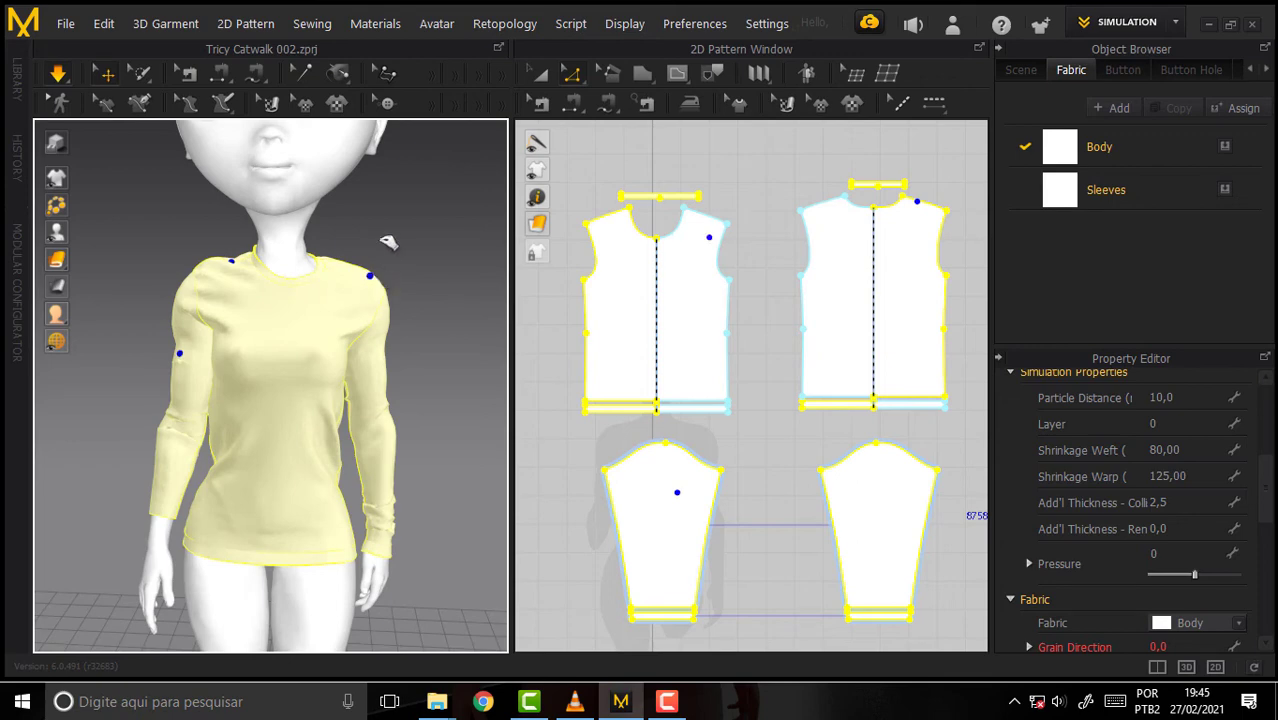
- Raise the Body fabric's Shrinkage Weft to 125 and box-select all body and sleeve patterns
click(1187, 450)
text(125)
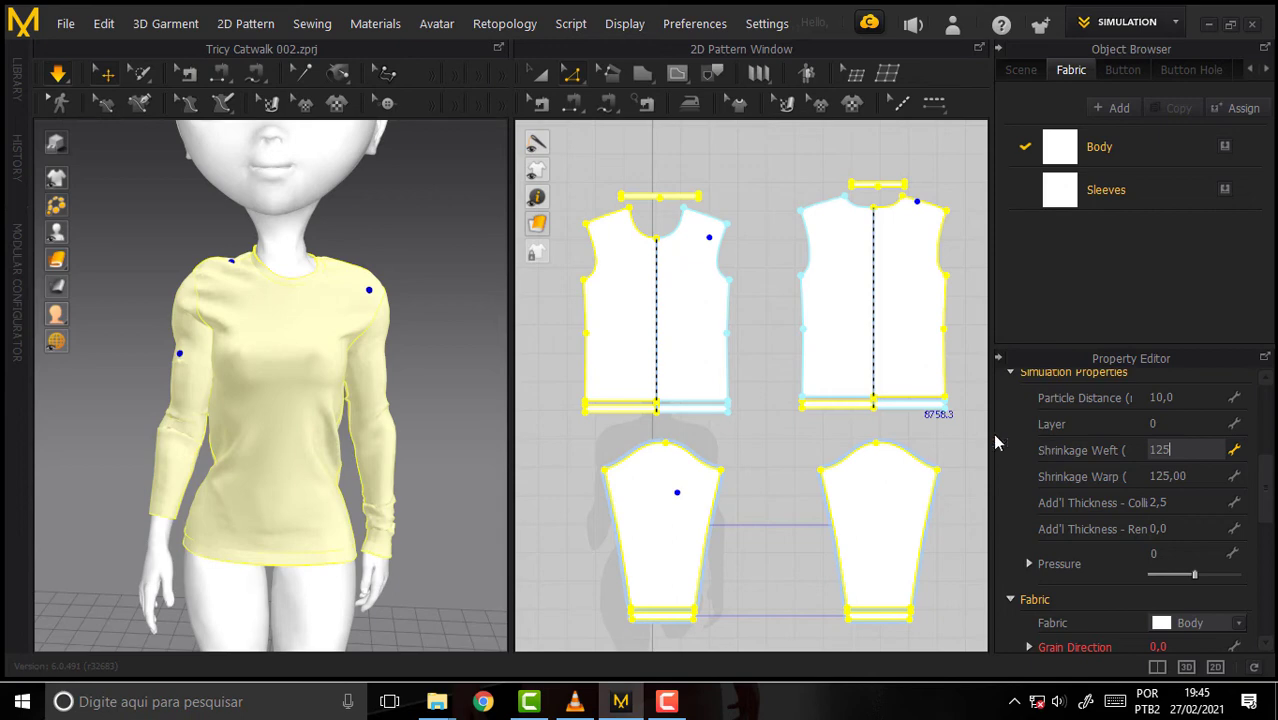
key(Return)
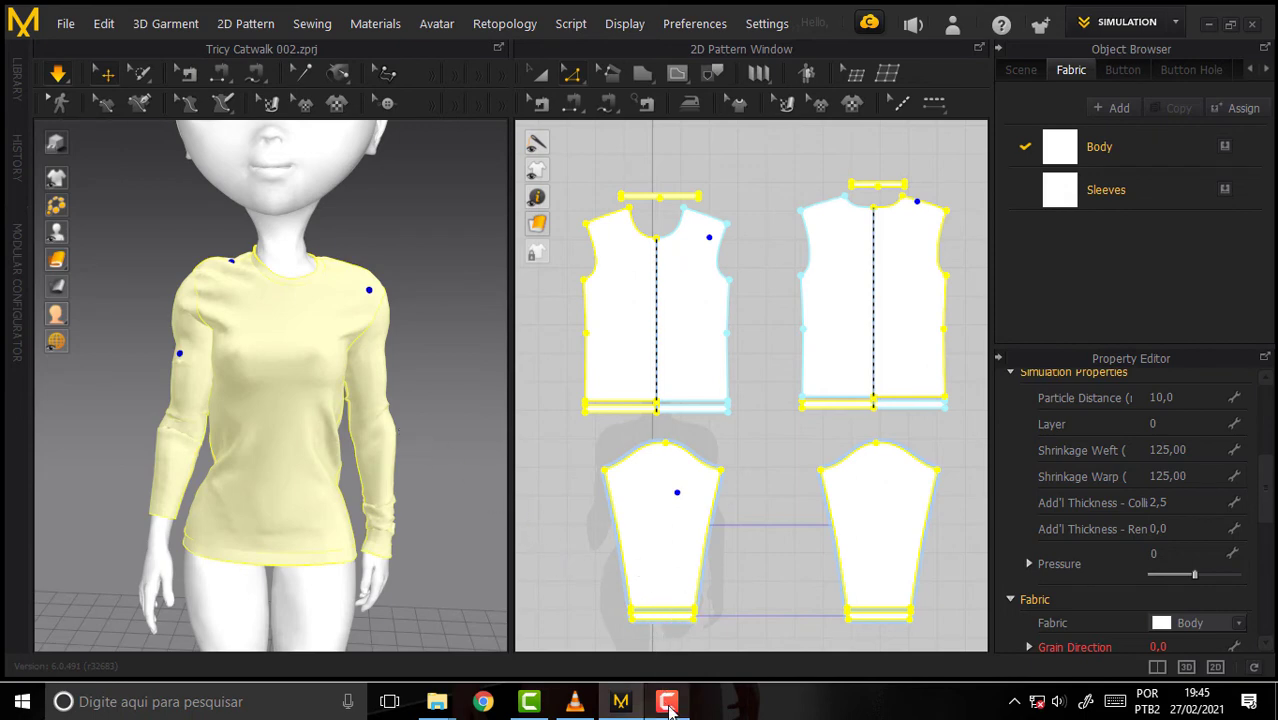
click(668, 706)
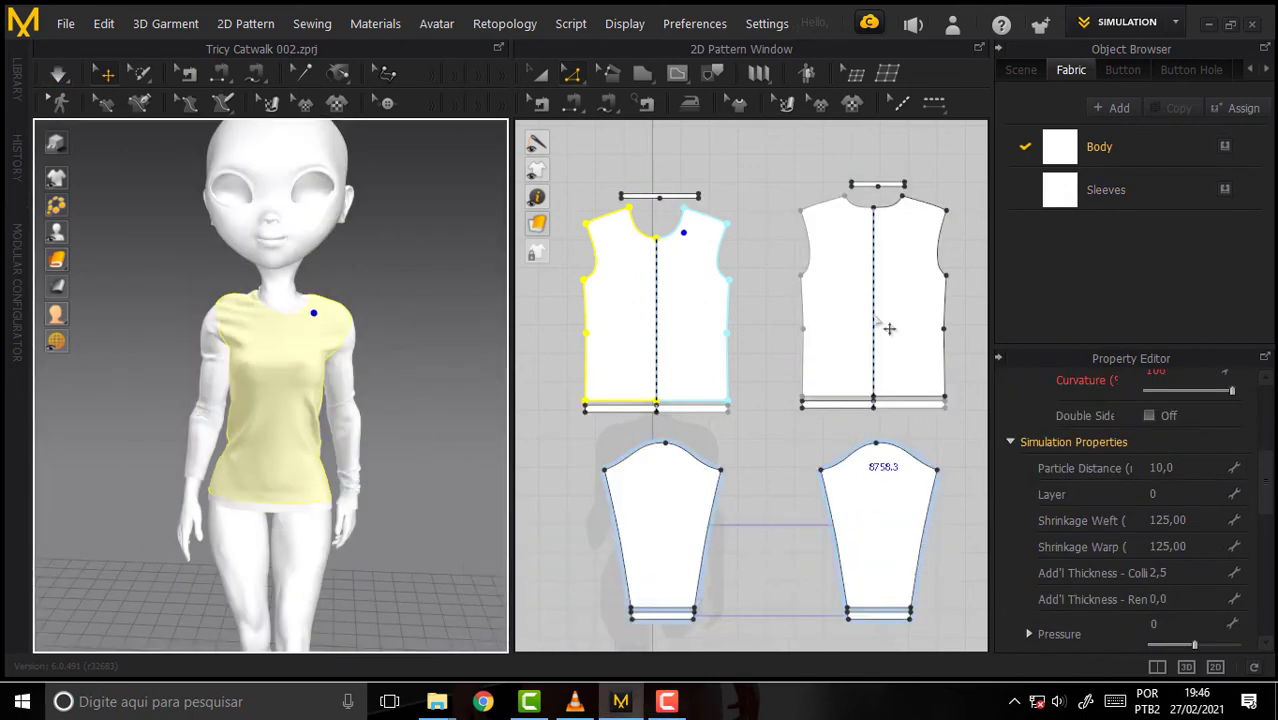
drag(958, 150, 568, 638)
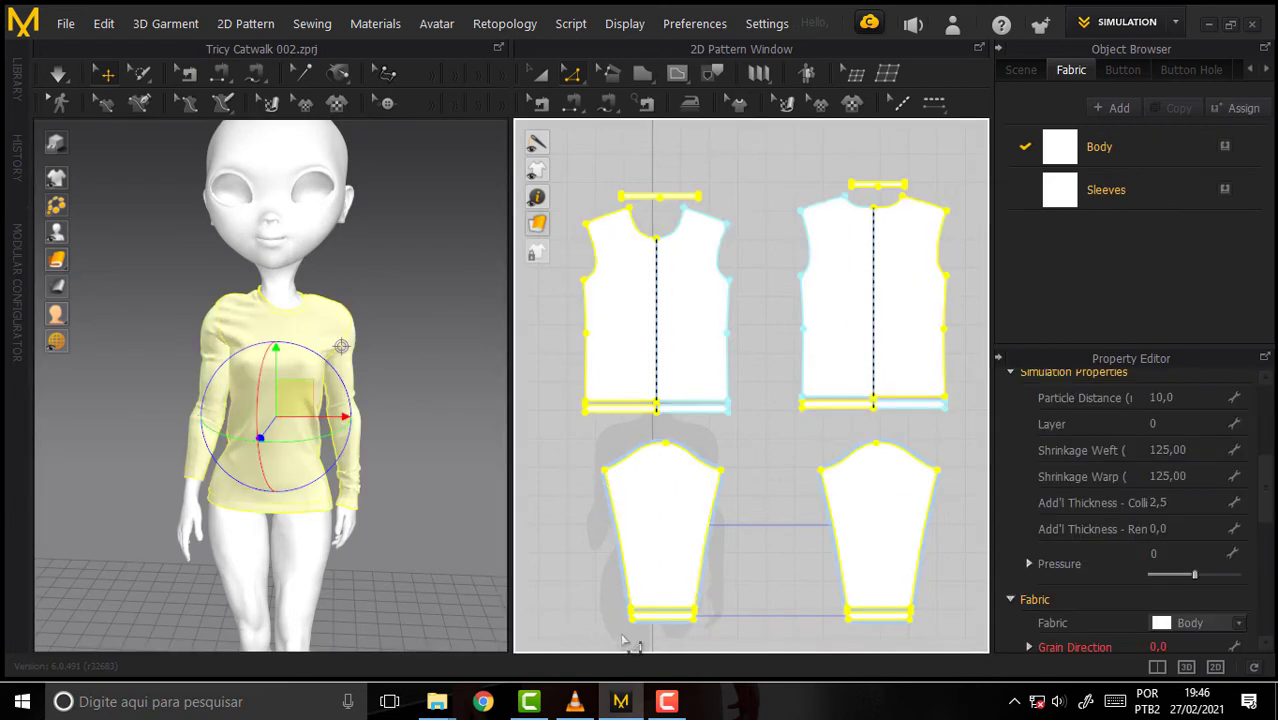
- Simulate the top at 125 shrinkage and tug the shoulder to test the snug drape
click(57, 73)
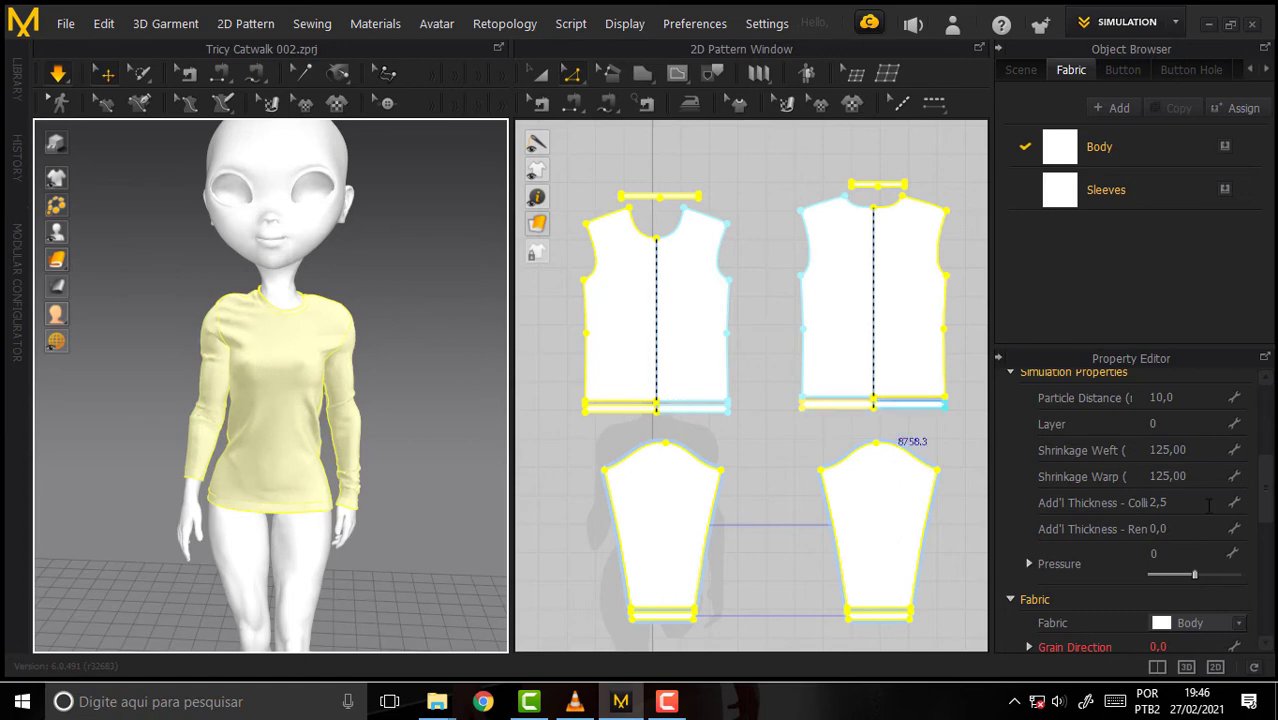
click(1168, 450)
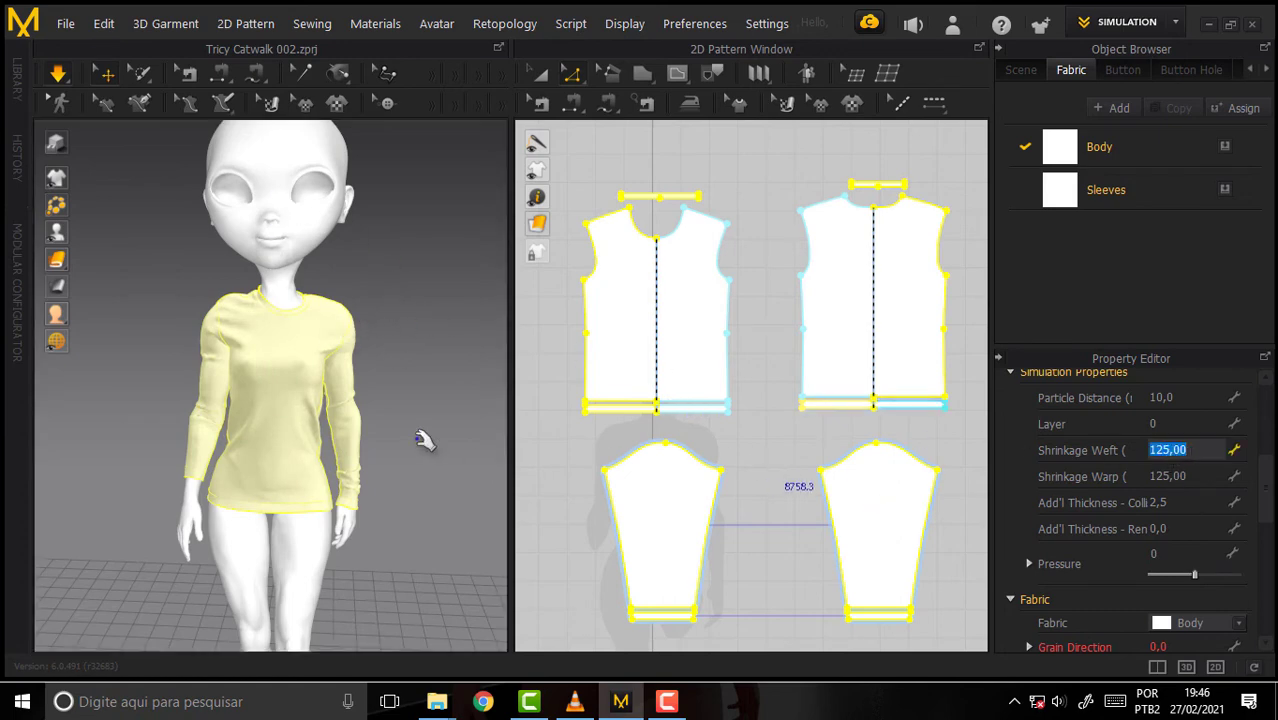
mouse_move(330, 306)
mouse_down()
mouse_move(467, 196)
mouse_move(428, 208)
mouse_up()
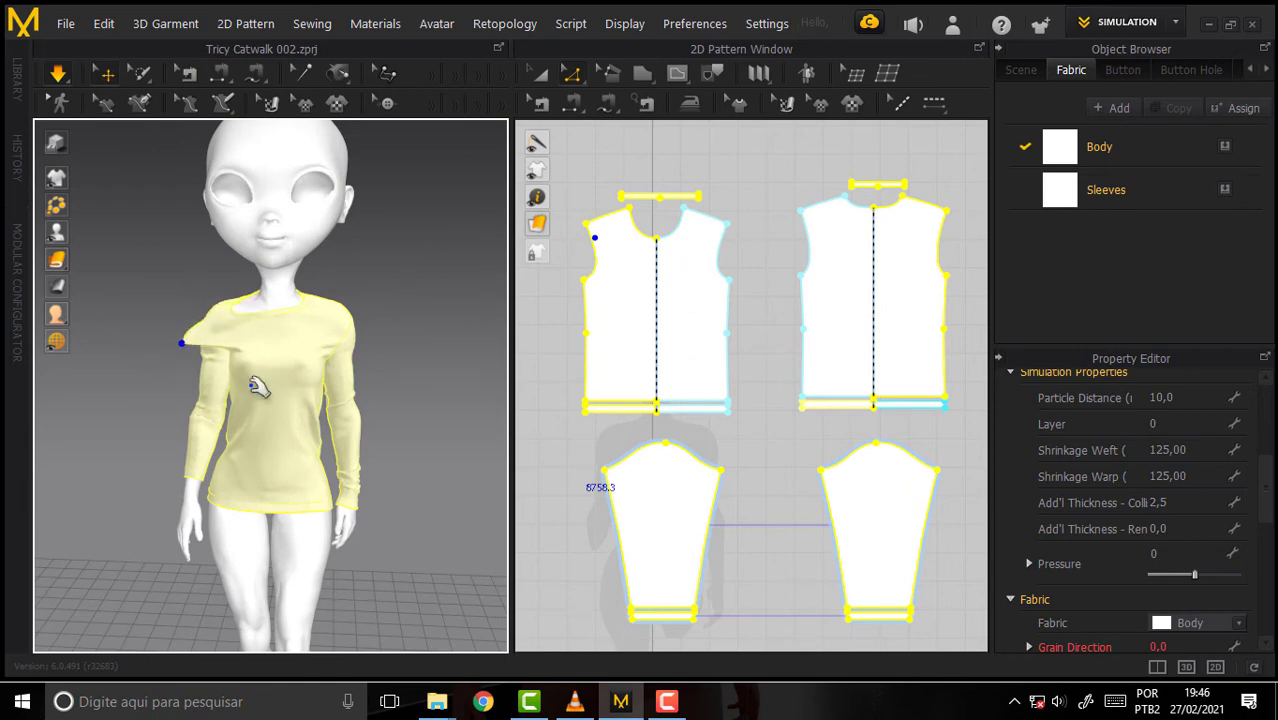
drag(155, 363, 245, 397)
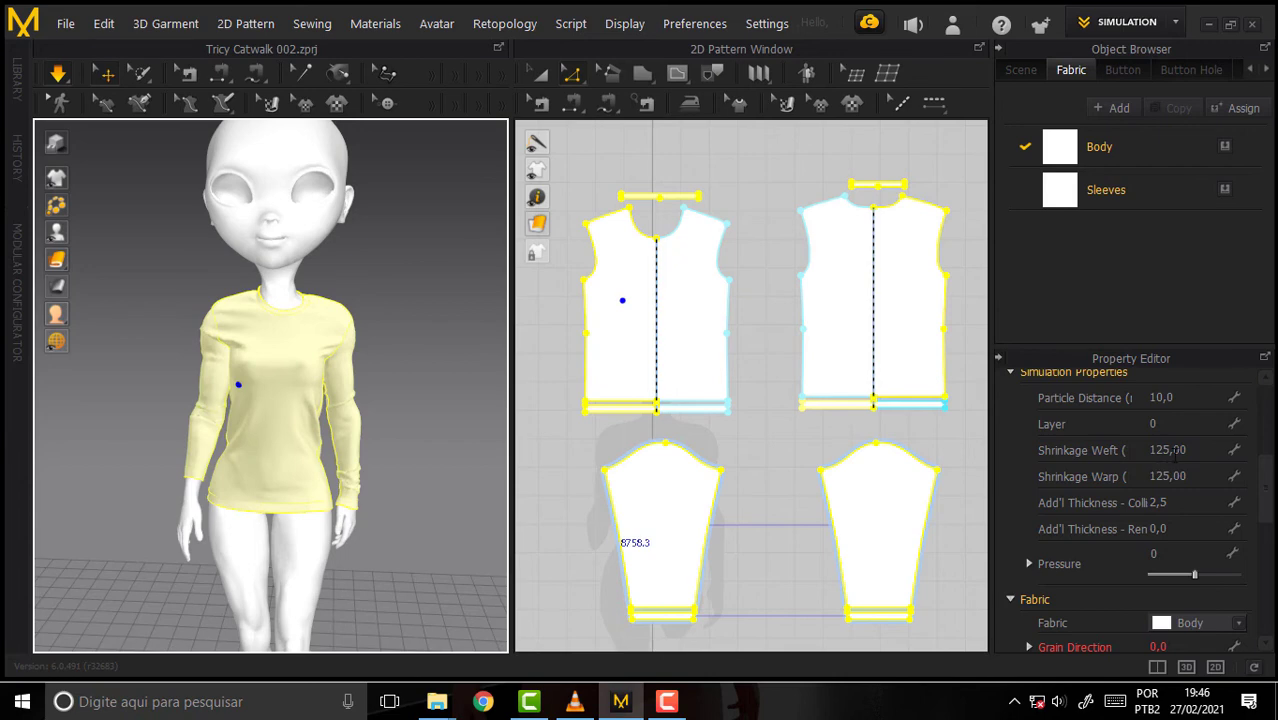
click(1195, 450)
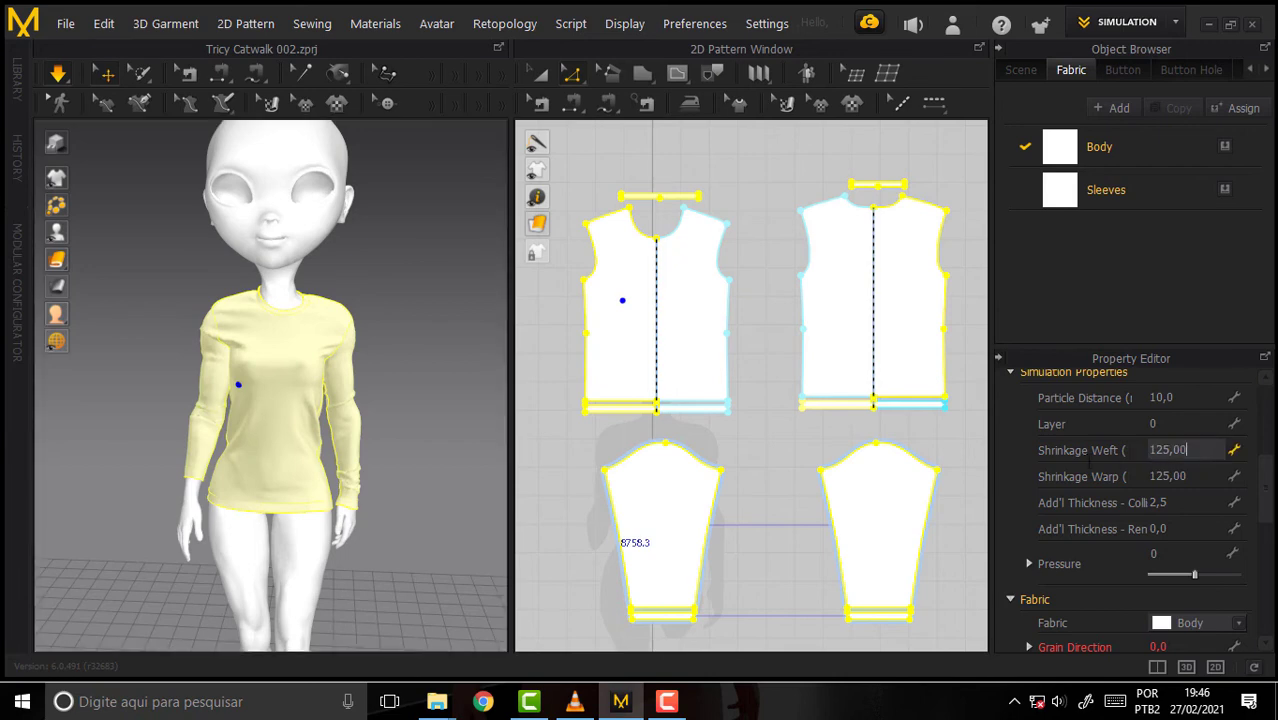
- Reset the Body fabric's Shrinkage Warp to 100
key(Return)
key(Tab)
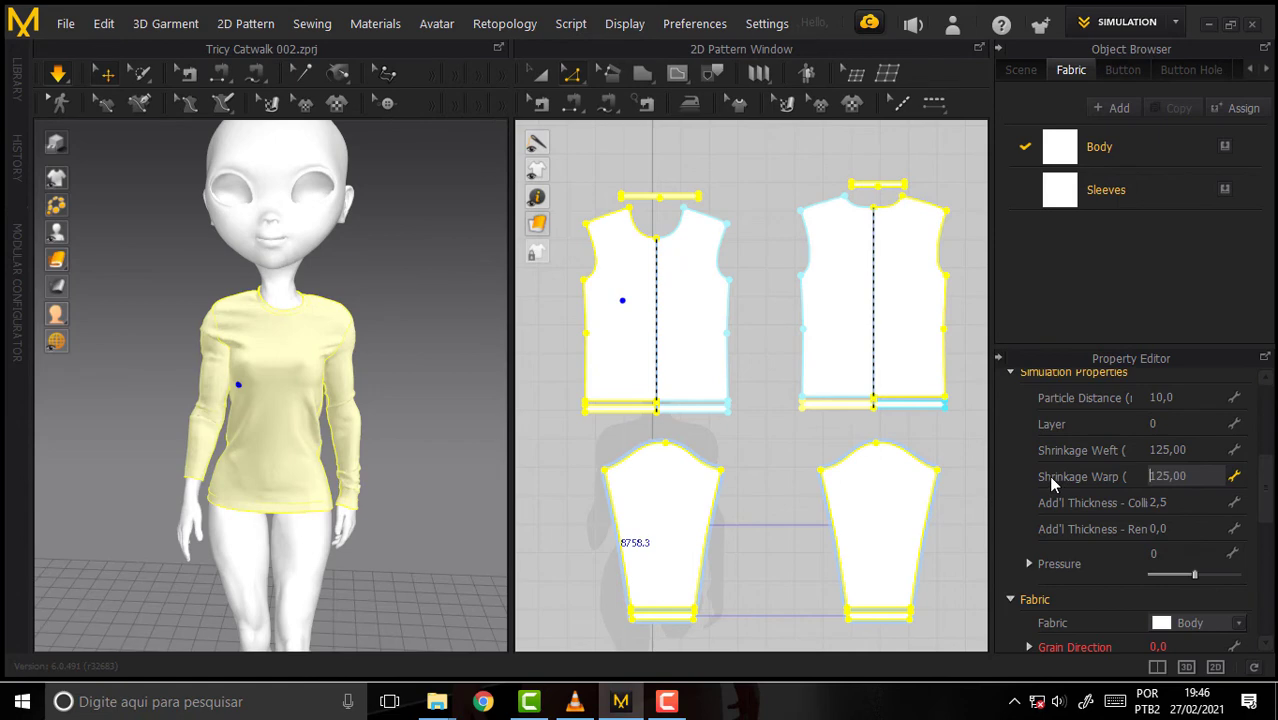
key(Return)
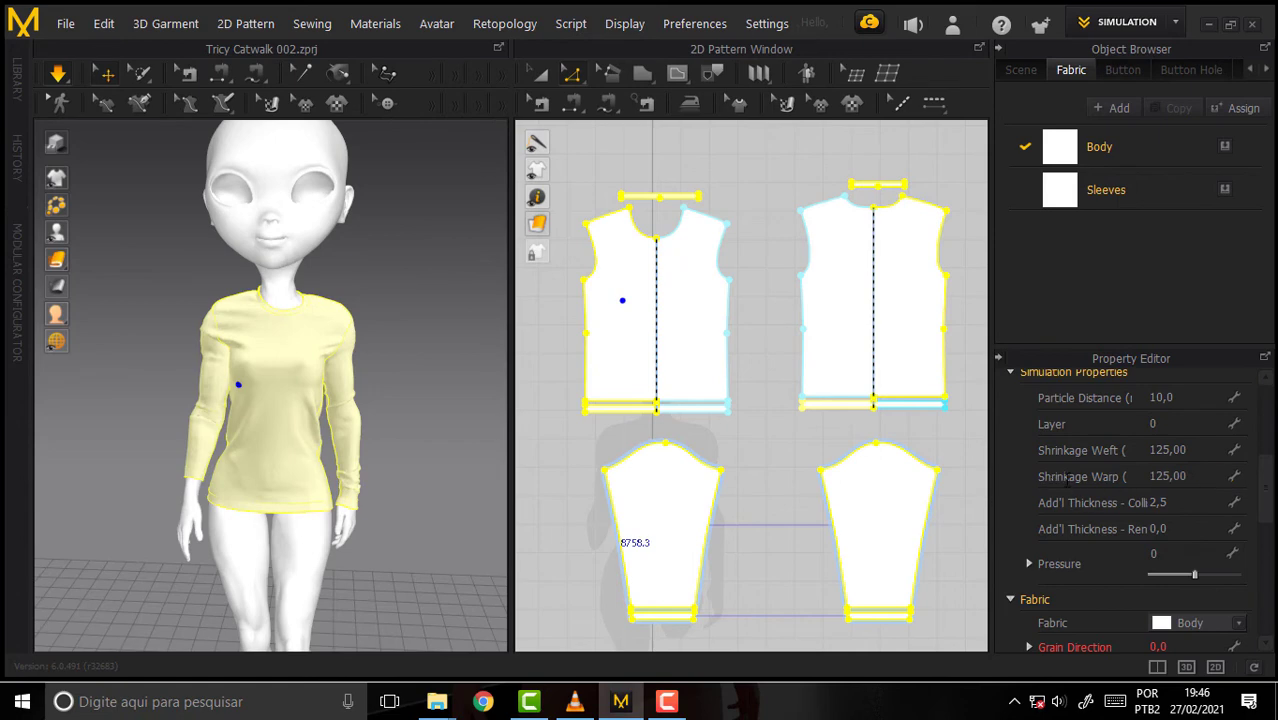
click(1052, 477)
text(00)
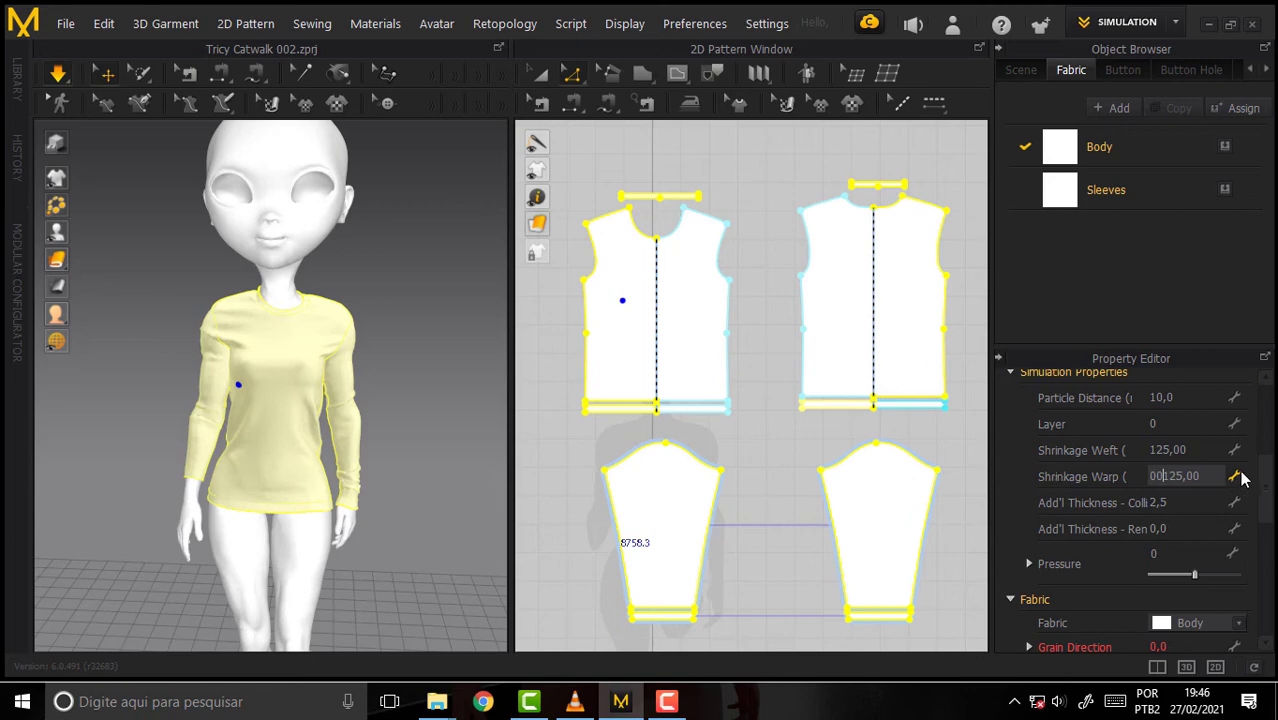
drag(1150, 476, 1222, 476)
double_click(1203, 476)
text(1)
key(Return)
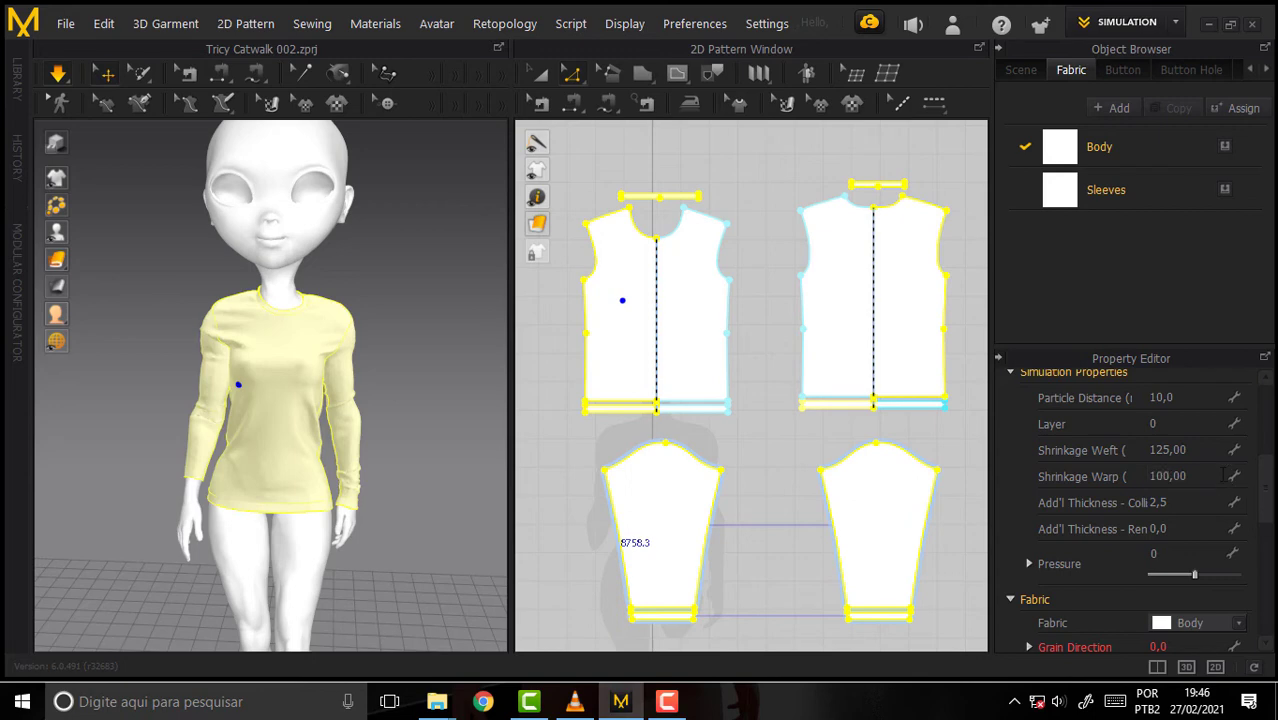
- Reset the Body fabric's Shrinkage Weft to 100
click(1200, 450)
click(1200, 451)
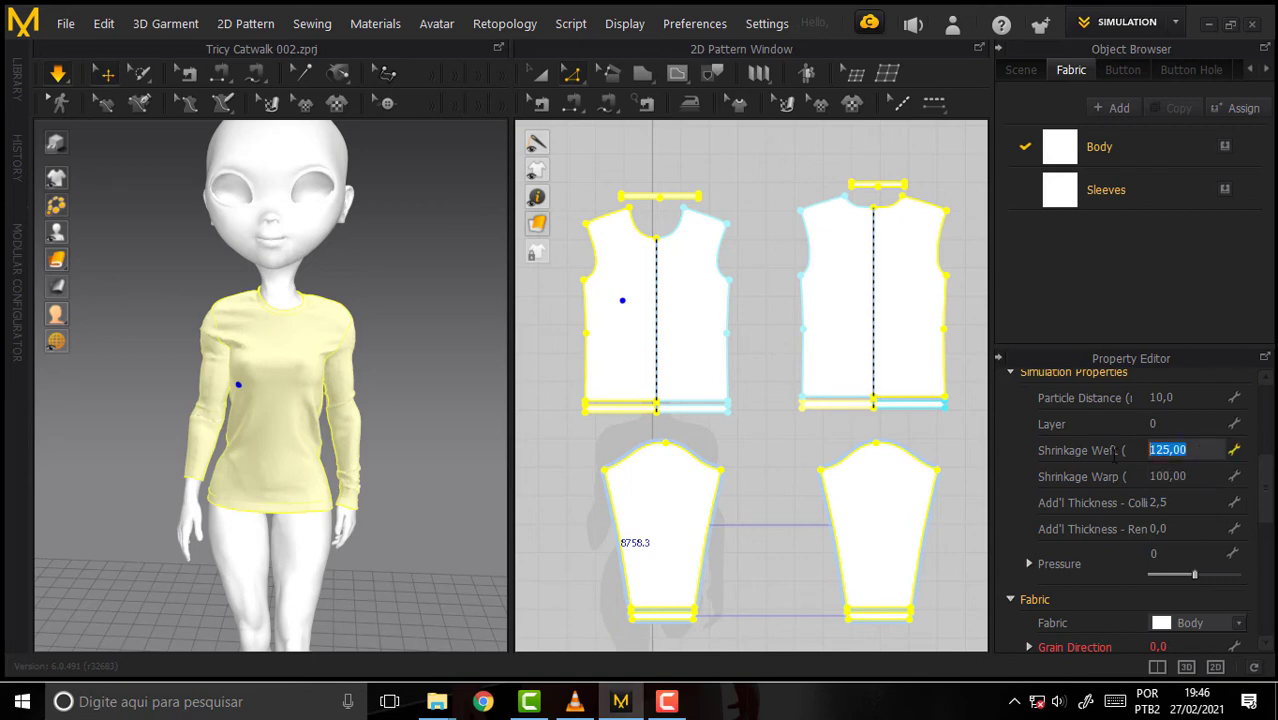
text(100)
key(Return)
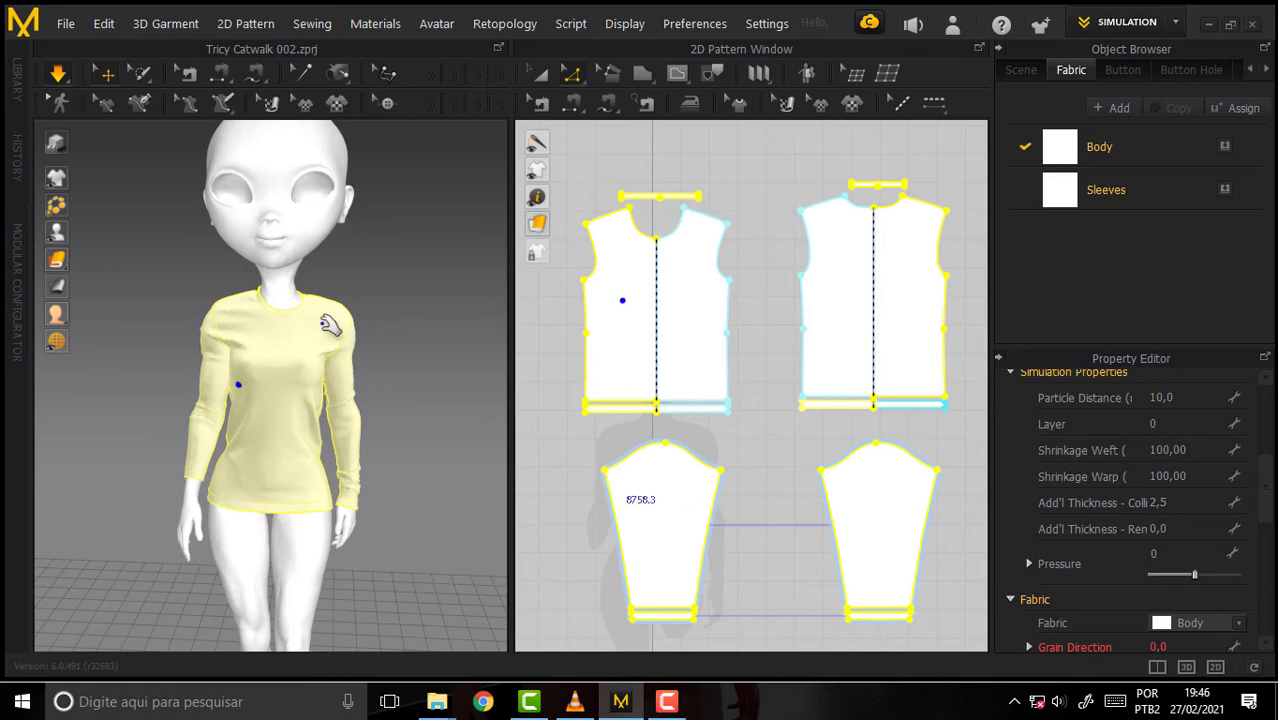
- Pull the shirt's left and right shoulders and let it resettle at 100 shrinkage
mouse_move(336, 328)
mouse_down()
mouse_move(418, 273)
mouse_move(414, 251)
mouse_up()
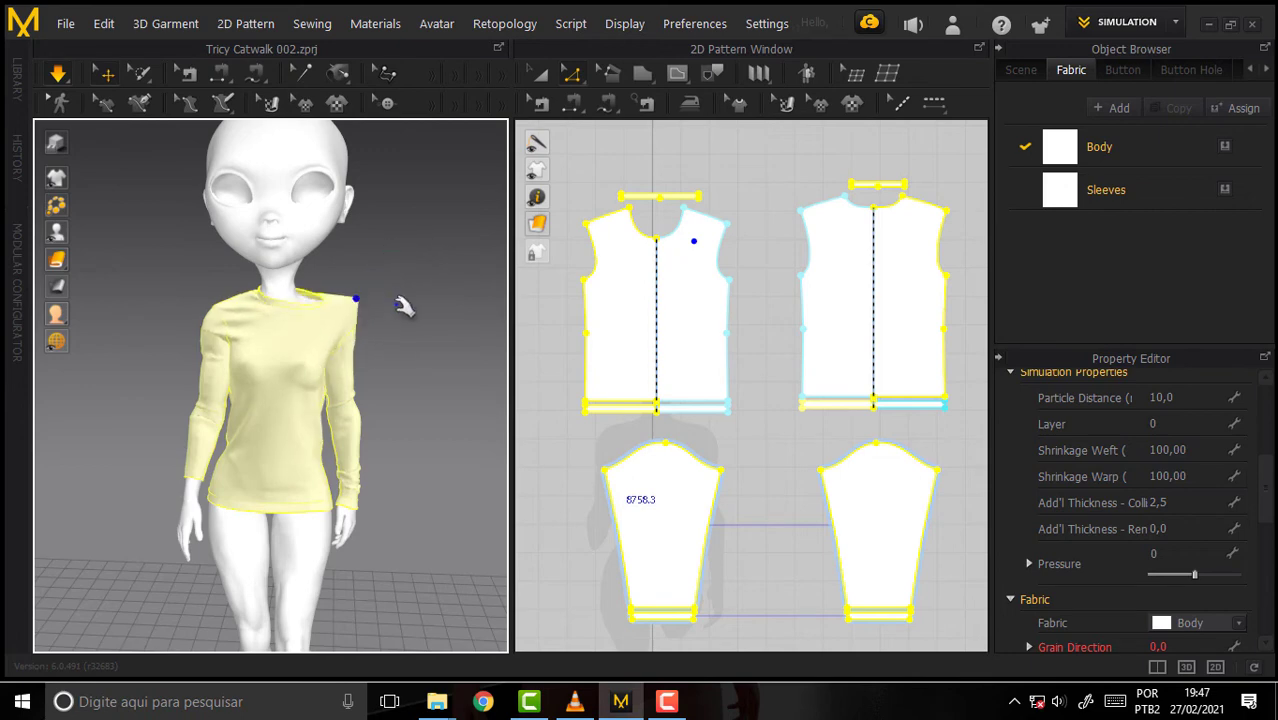
mouse_move(222, 327)
mouse_down()
mouse_move(200, 357)
mouse_move(214, 340)
mouse_up()
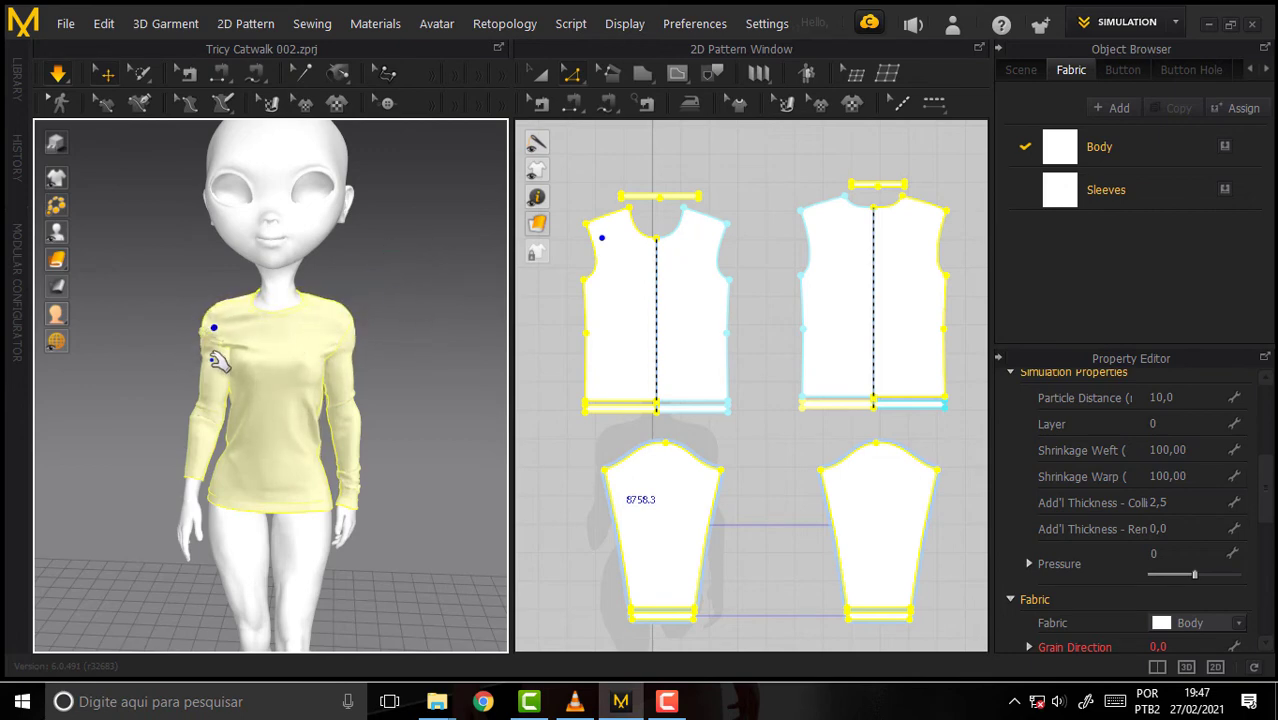
drag(201, 390, 200, 438)
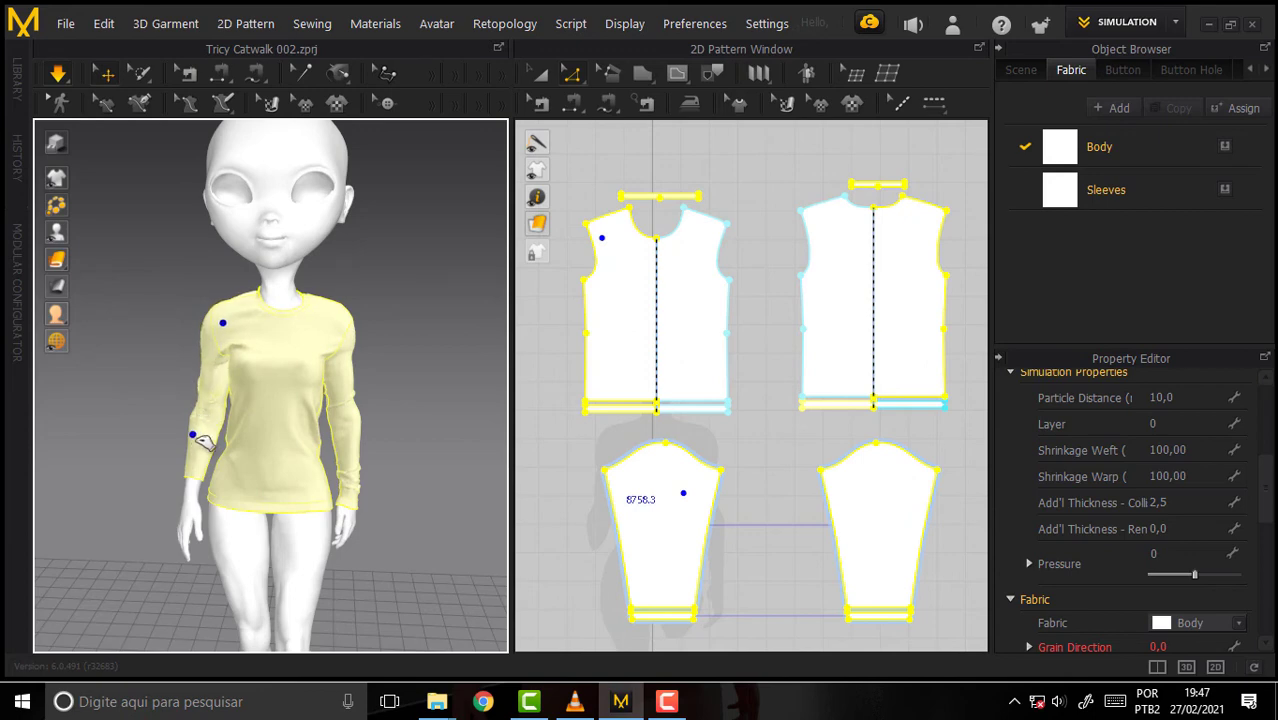
mouse_move(343, 318)
mouse_down()
mouse_move(340, 260)
mouse_move(342, 271)
mouse_up()
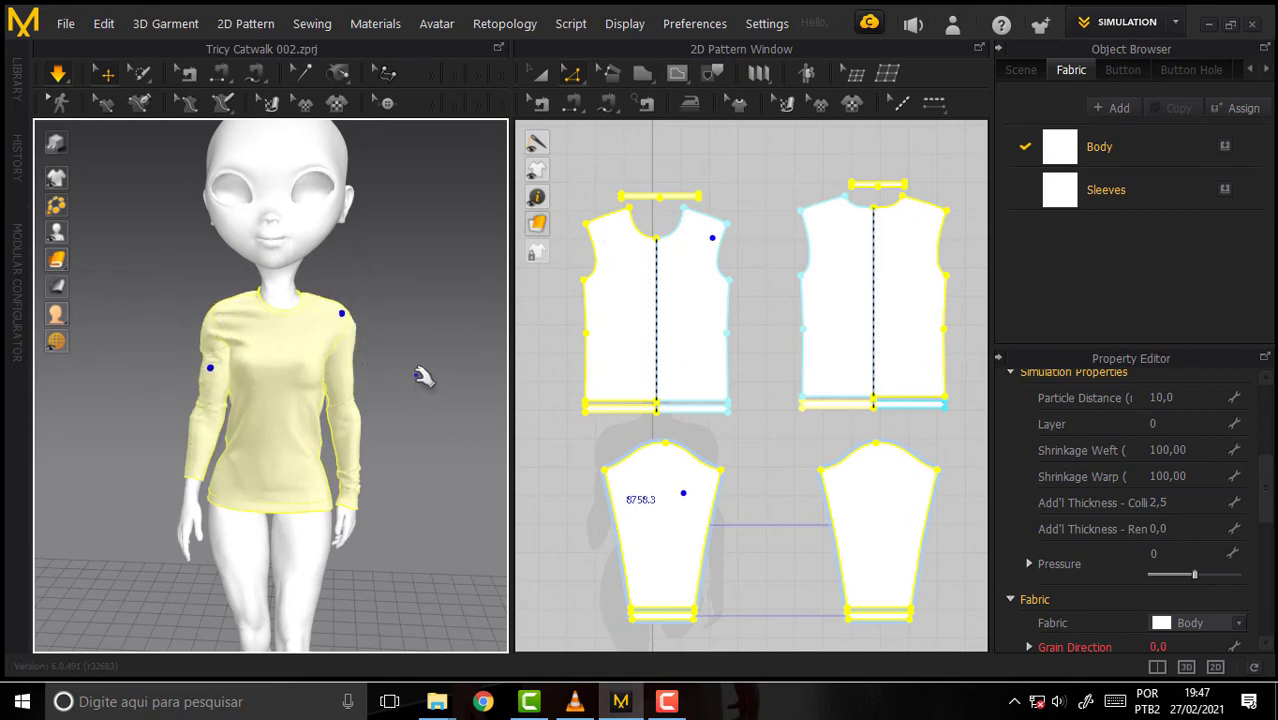
middle_drag(434, 365, 347, 352)
mouse_move(347, 352)
right_down()
mouse_move(405, 330)
mouse_move(57, 297)
mouse_move(445, 302)
mouse_move(393, 301)
right_up()
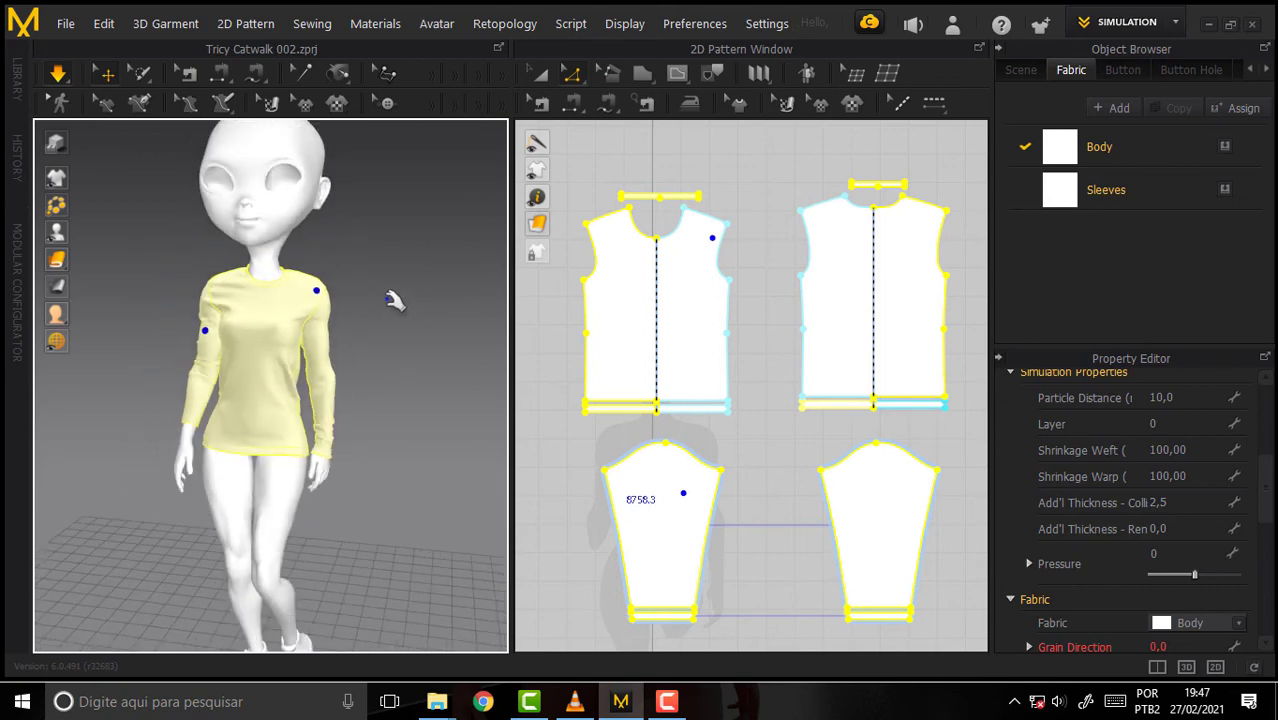
- Start and stop the garment simulation so the top resettles on the walking avatar
click(59, 78)
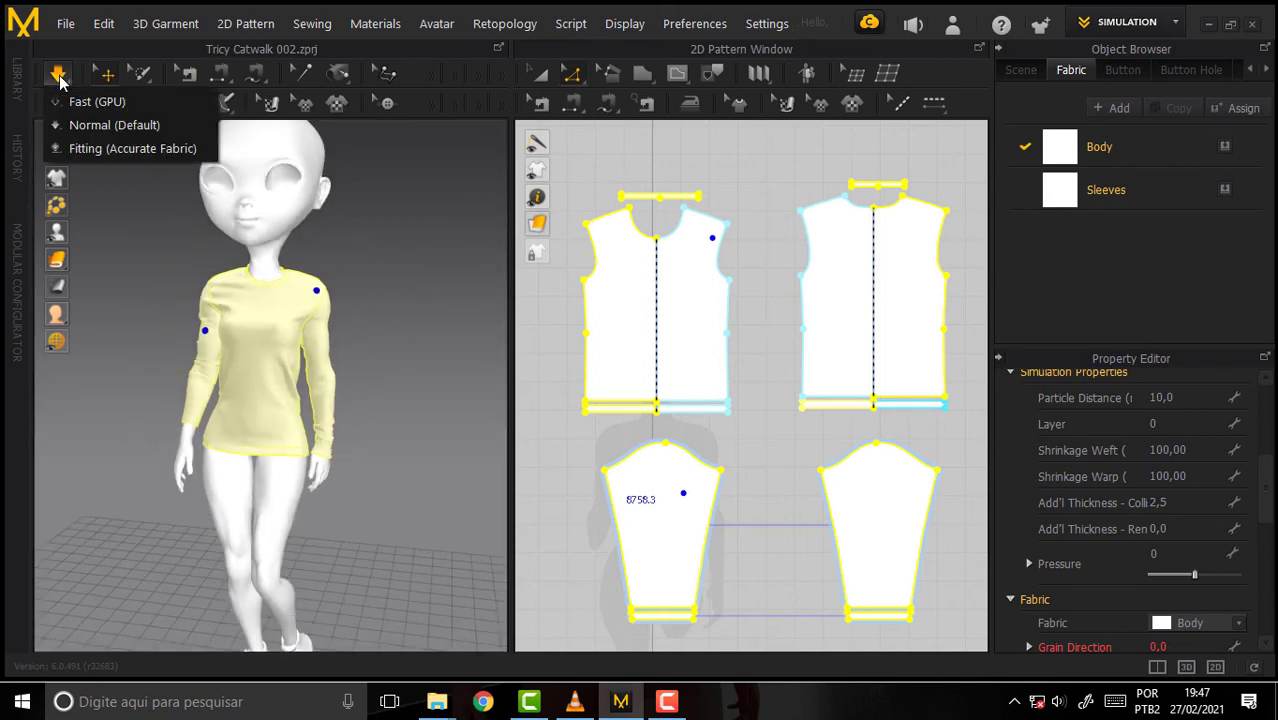
click(61, 80)
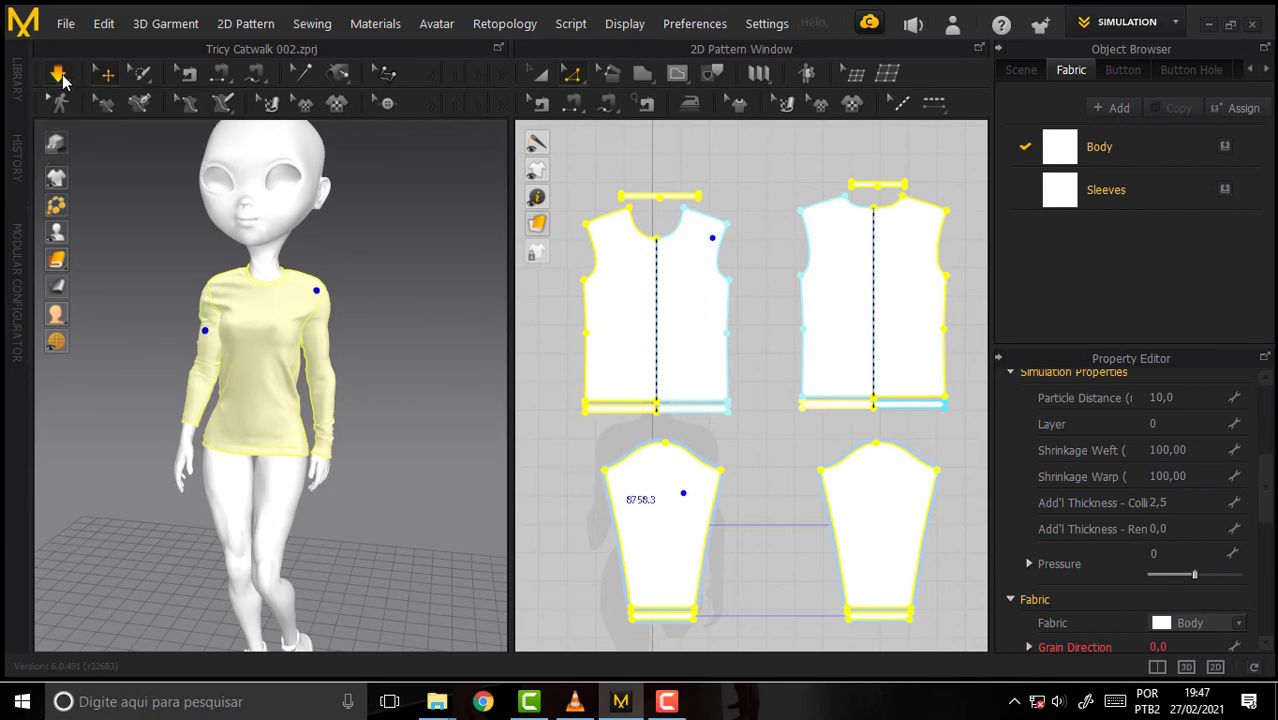
click(61, 80)
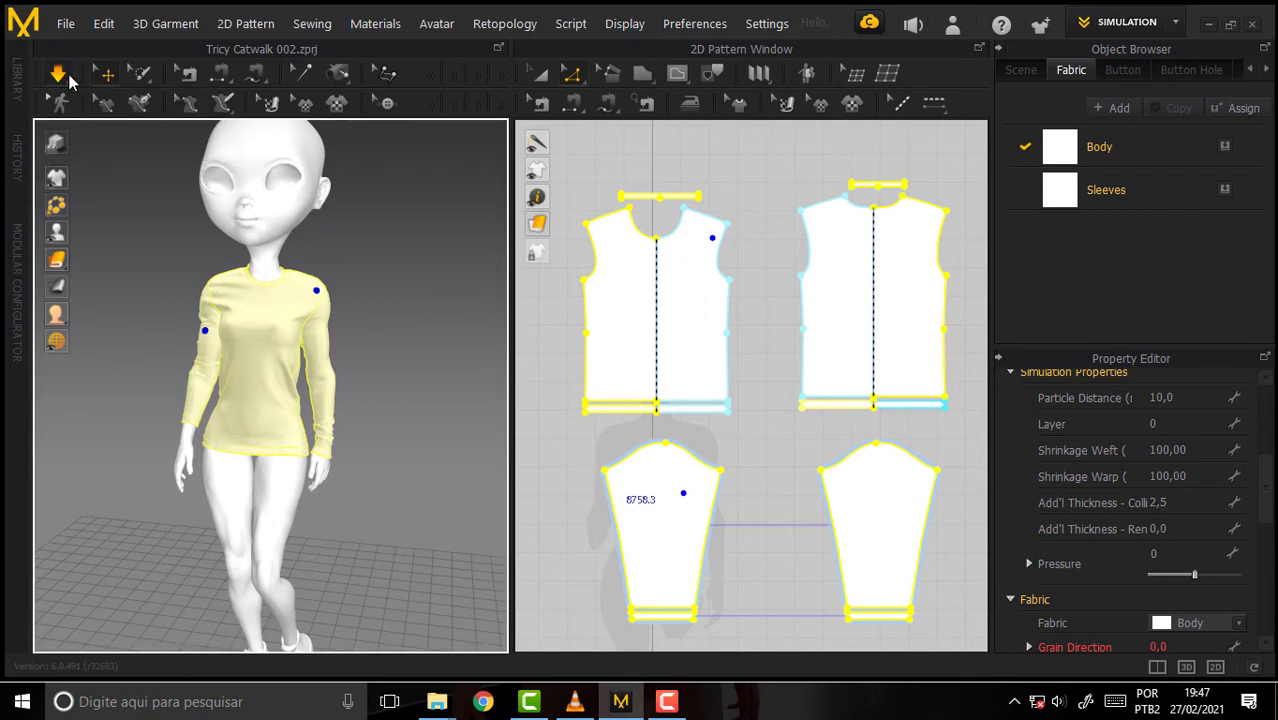
click(69, 80)
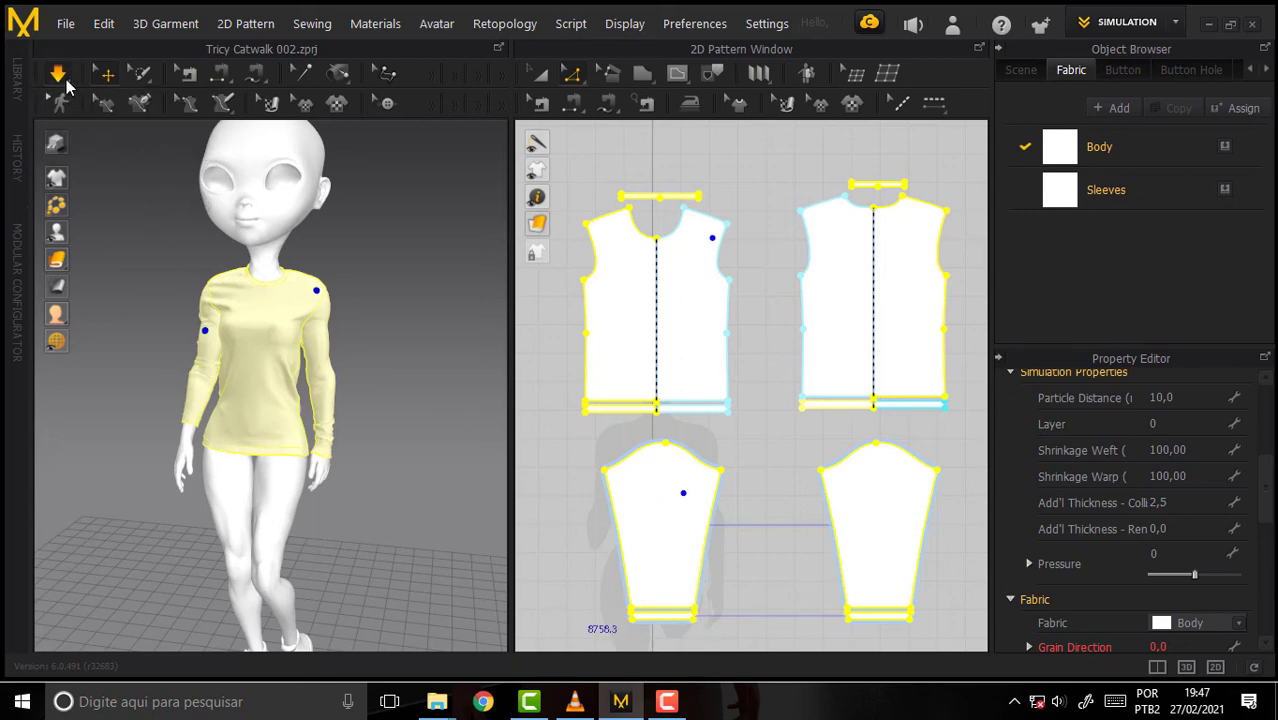
click(664, 703)
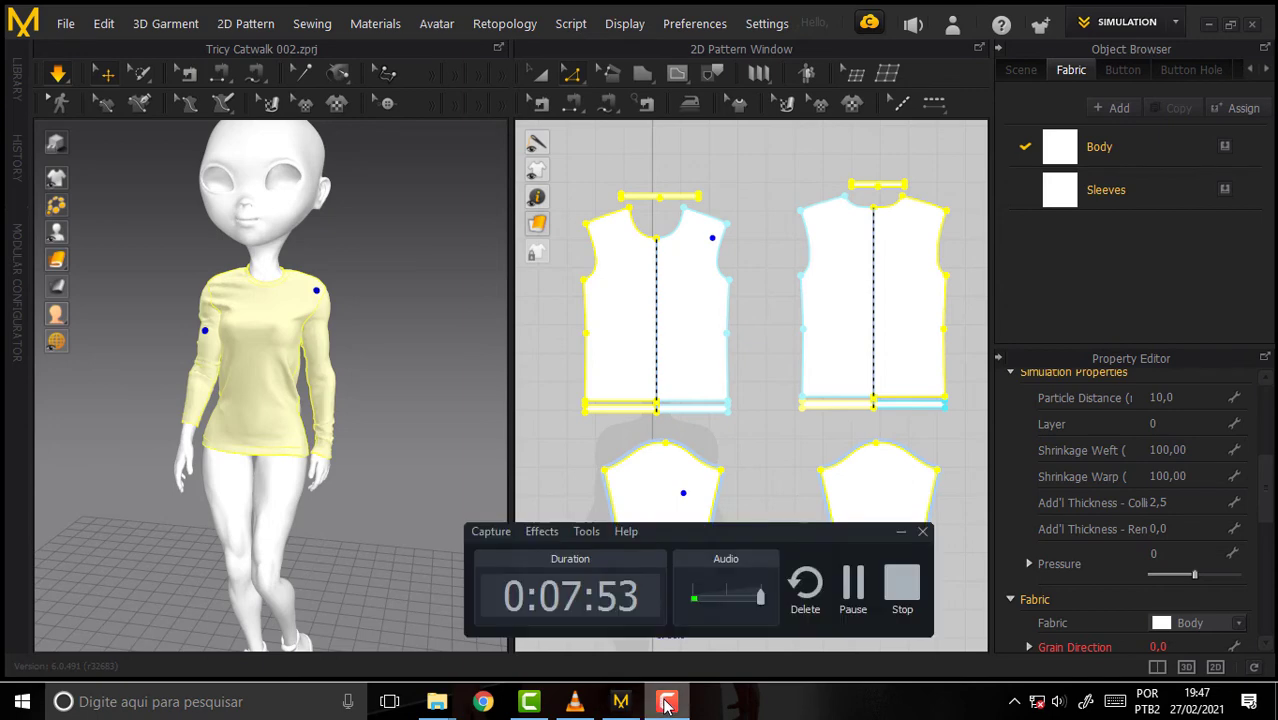
click(853, 592)
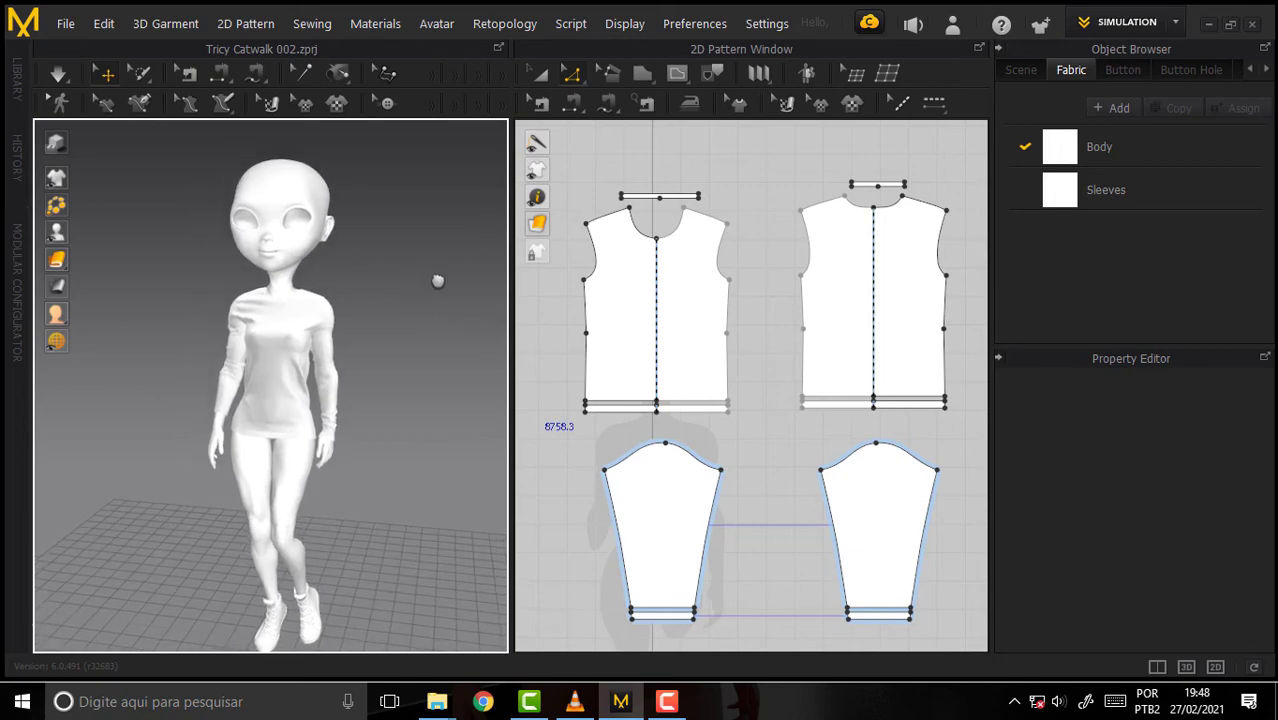
- Dismiss the Windows Start menu and return to the avatar in the white top
key(super)
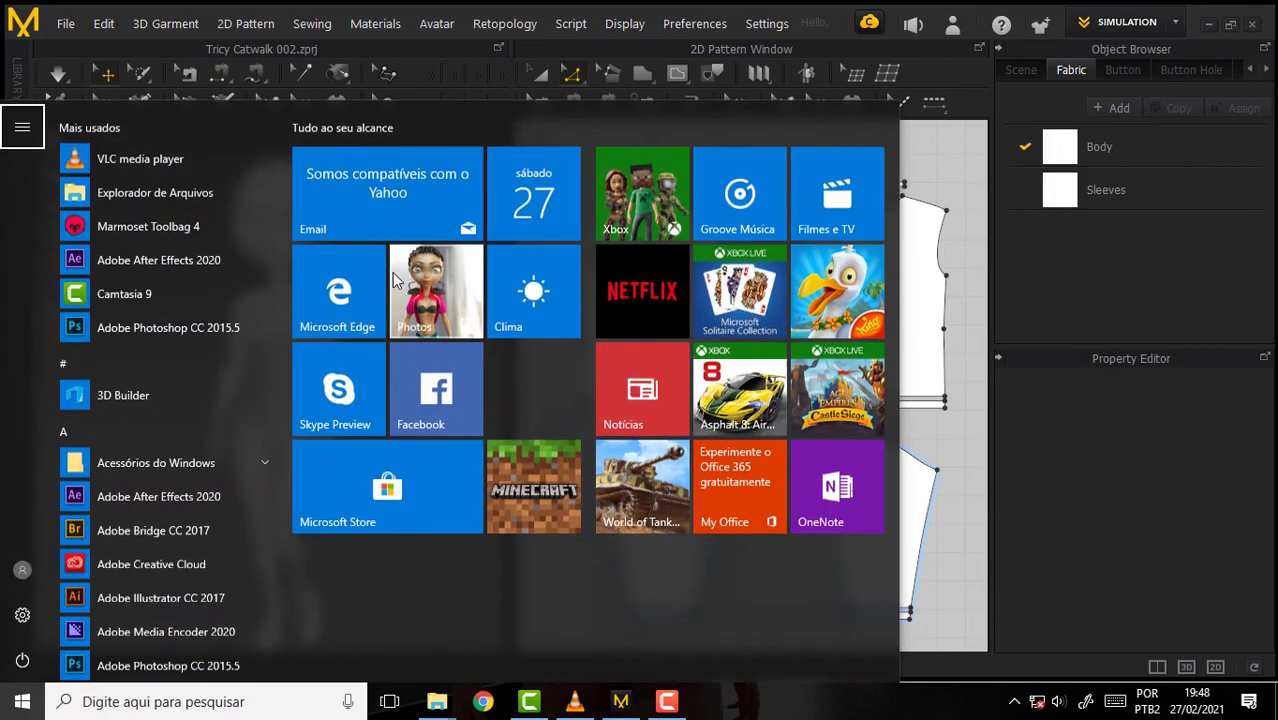
key(super)
mouse_move(413, 270)
right_down()
mouse_move(246, 262)
mouse_move(479, 251)
mouse_move(406, 247)
right_up()
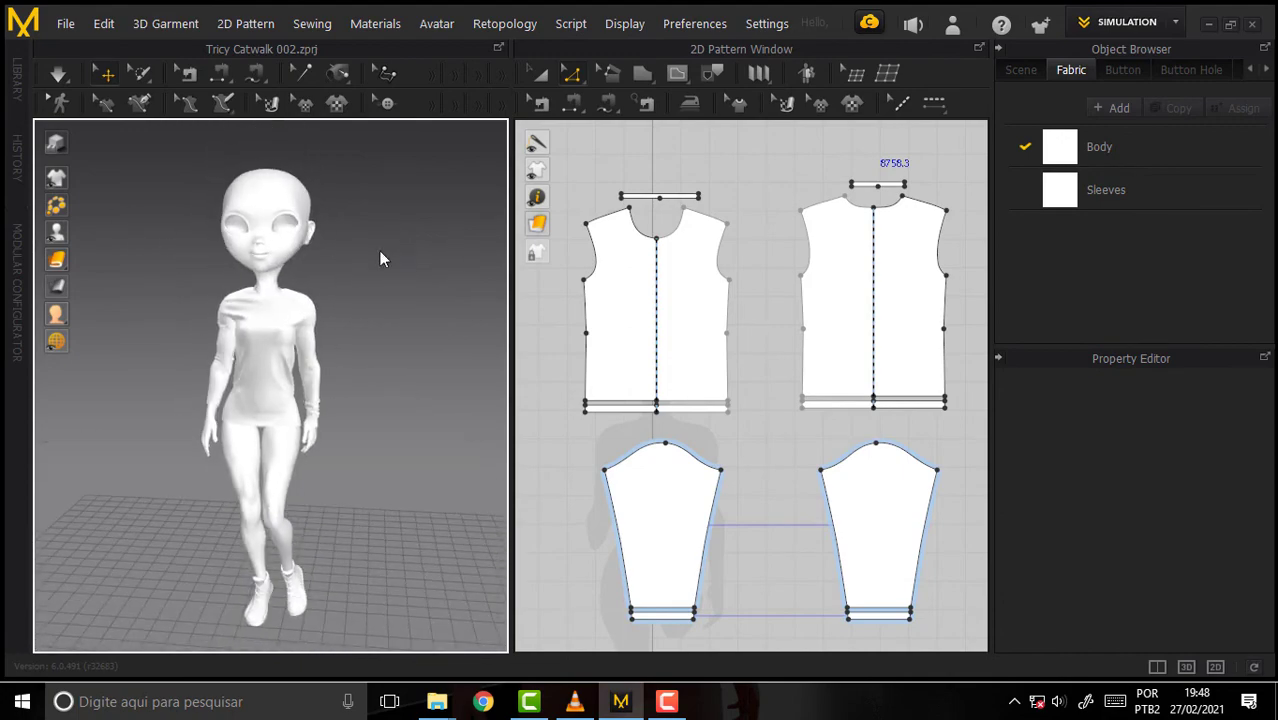
key(super)
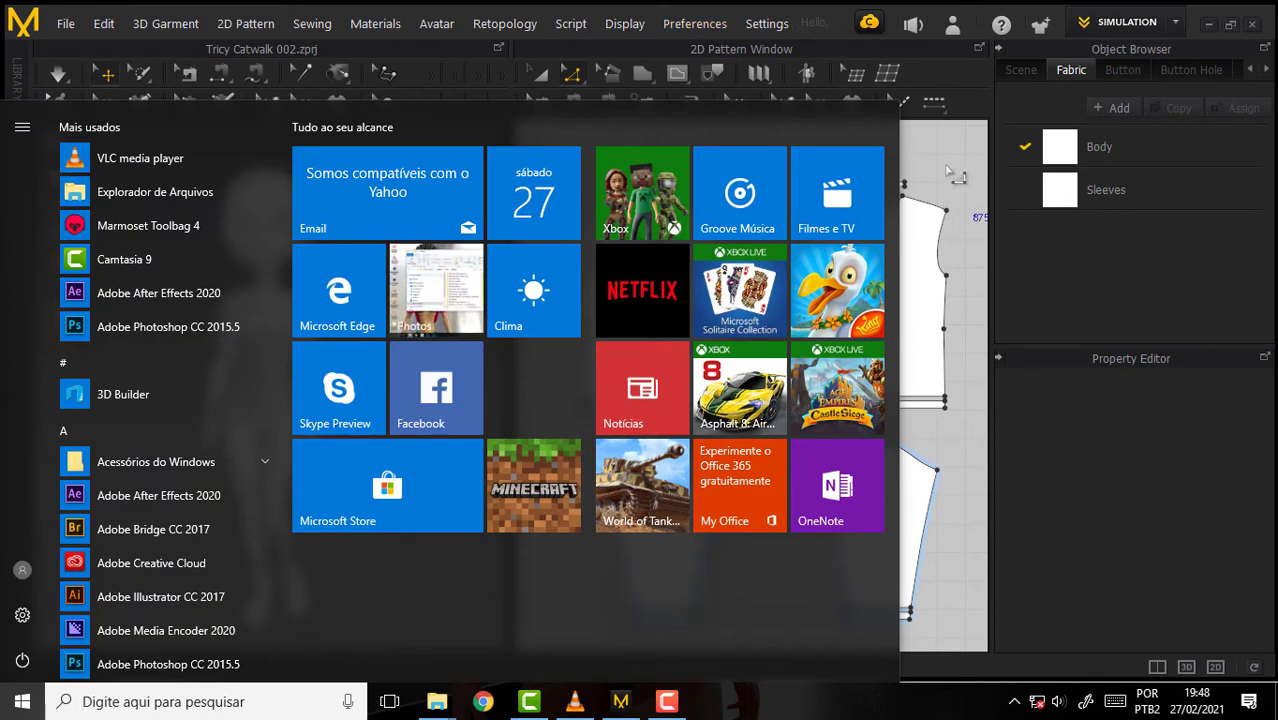
click(930, 165)
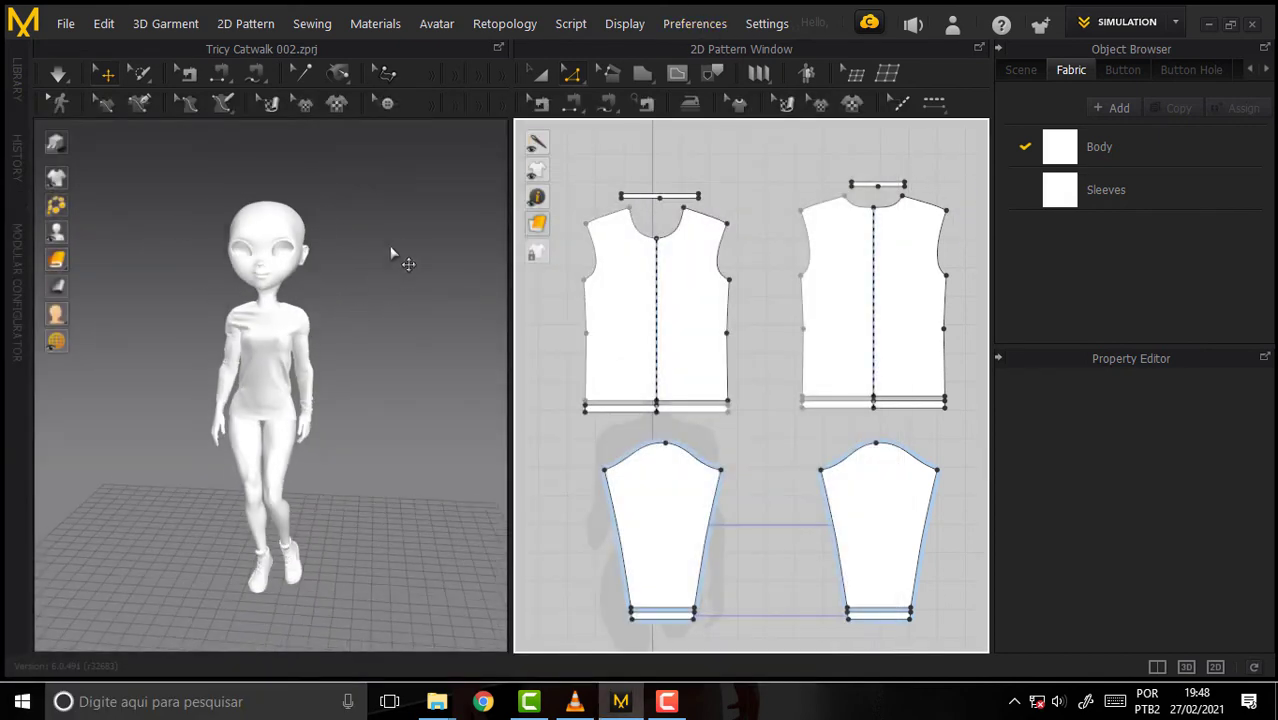
scroll(398, 245, up, 2)
scroll(397, 238, up, 2)
scroll(396, 233, up, 1)
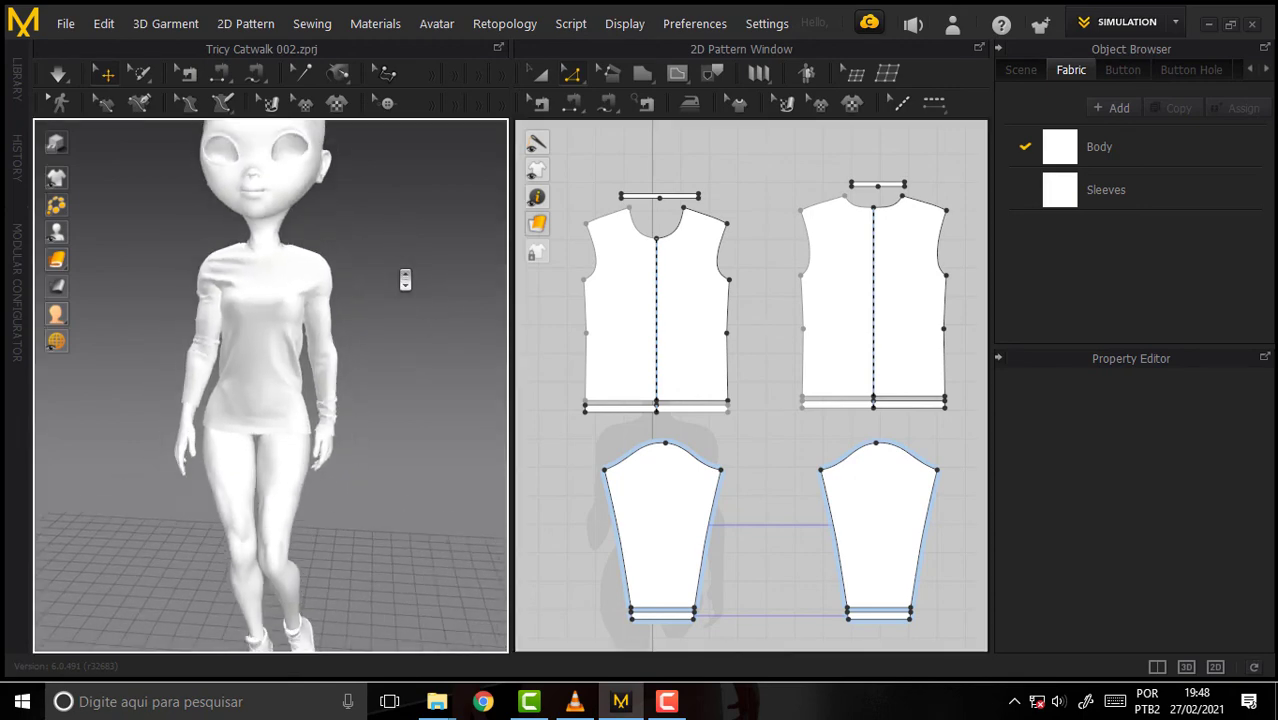
scroll(405, 276, down, 2)
scroll(430, 268, up, 1)
right_drag(421, 328, 405, 262)
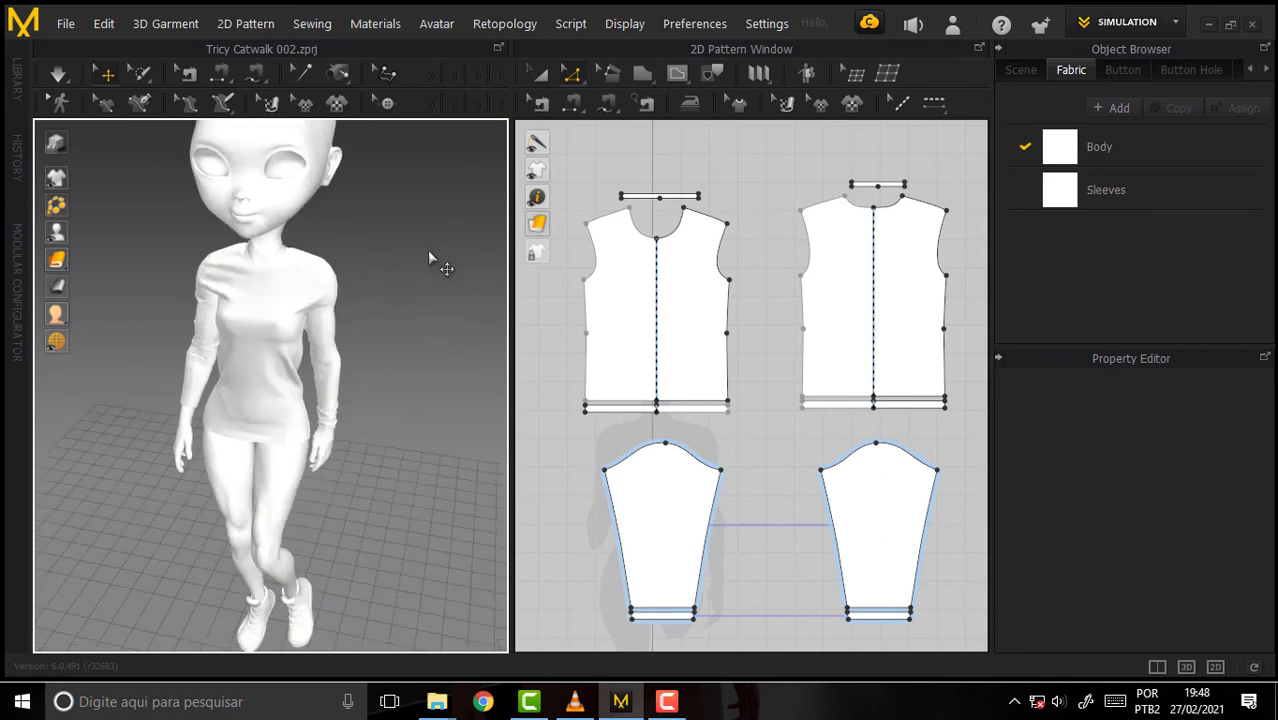
key(2)
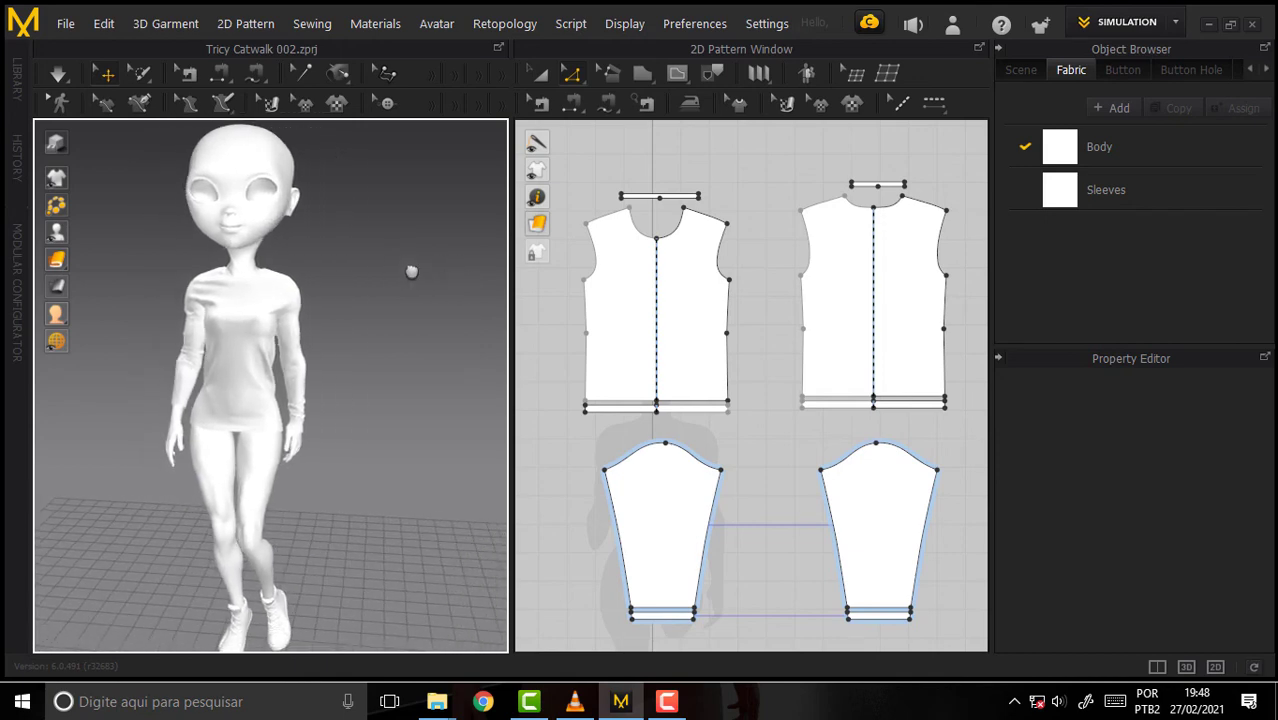
right_drag(434, 277, 345, 256)
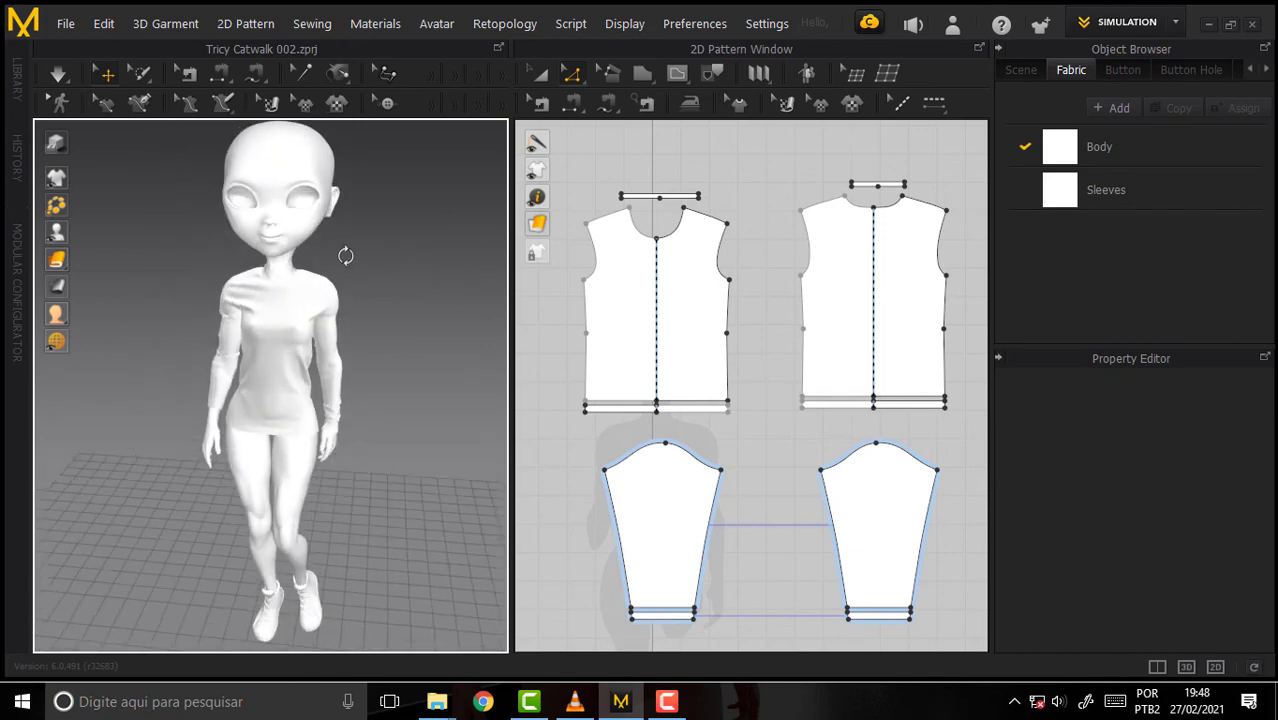
mouse_move(413, 268)
right_down()
mouse_move(341, 289)
mouse_move(392, 262)
right_up()
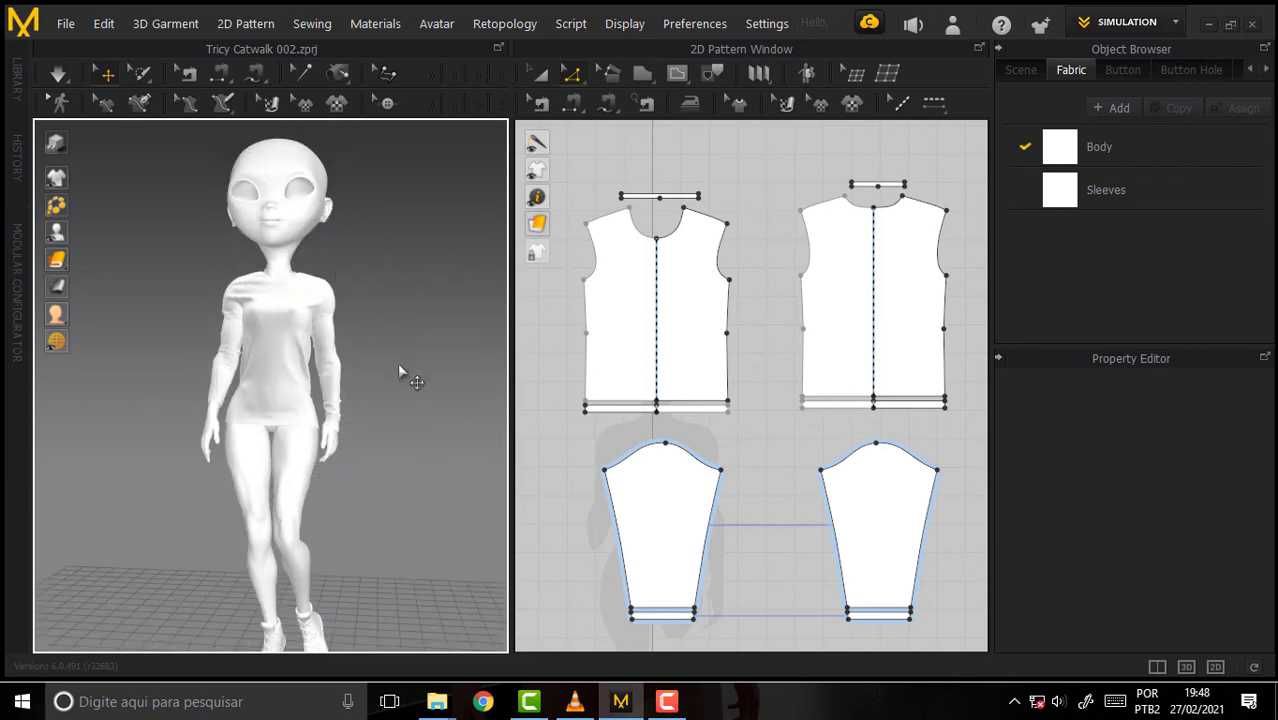
right_drag(378, 236, 431, 211)
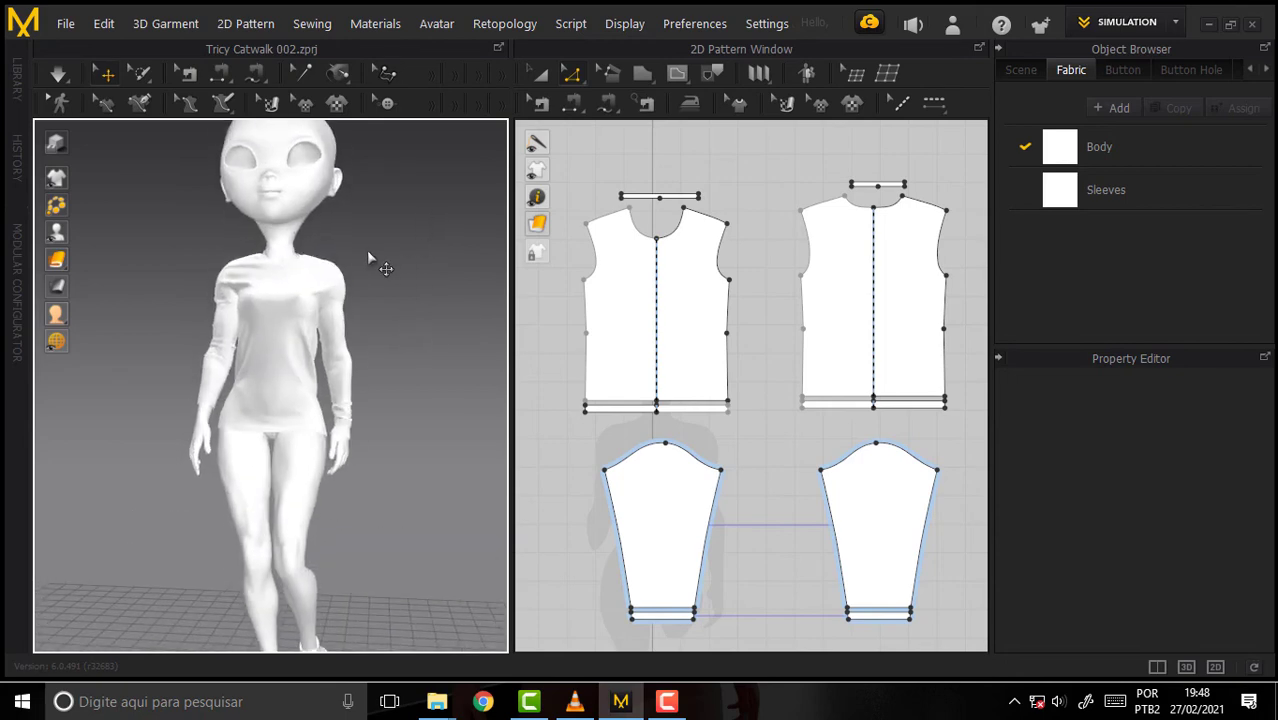
mouse_move(408, 253)
right_down()
mouse_move(151, 251)
mouse_move(324, 302)
mouse_move(428, 265)
mouse_move(161, 273)
mouse_move(348, 282)
right_up()
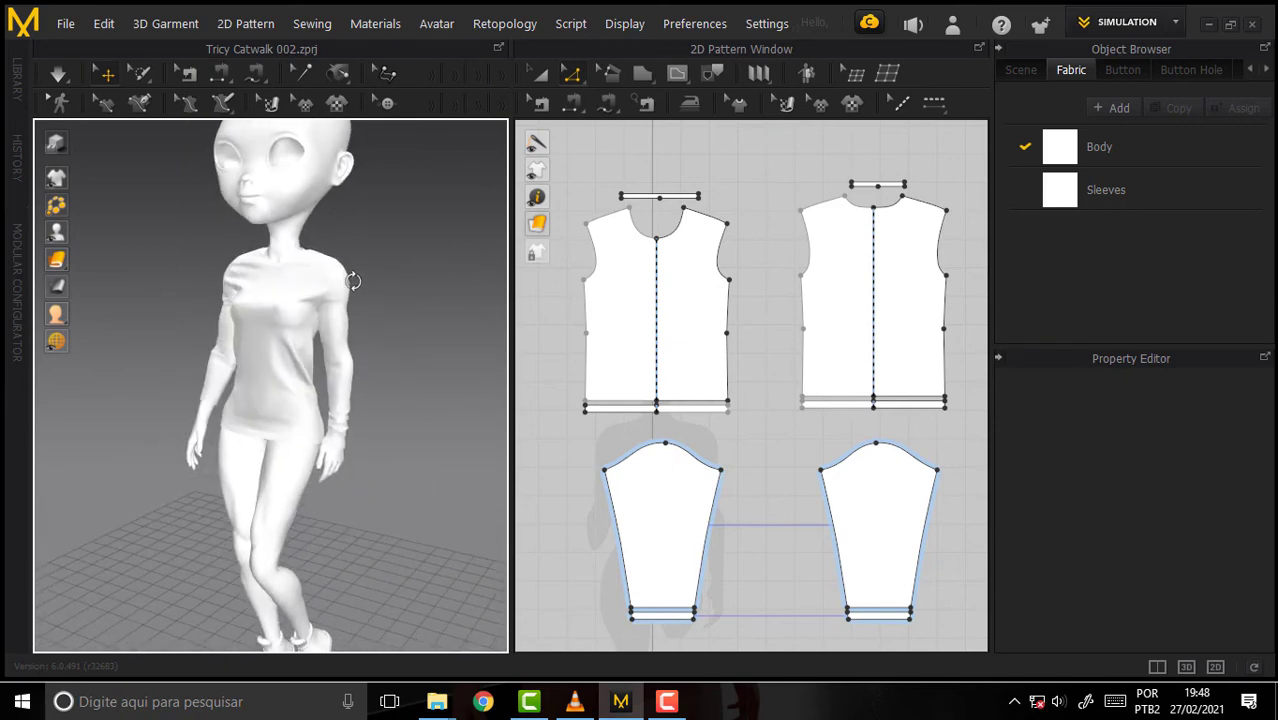
click(667, 702)
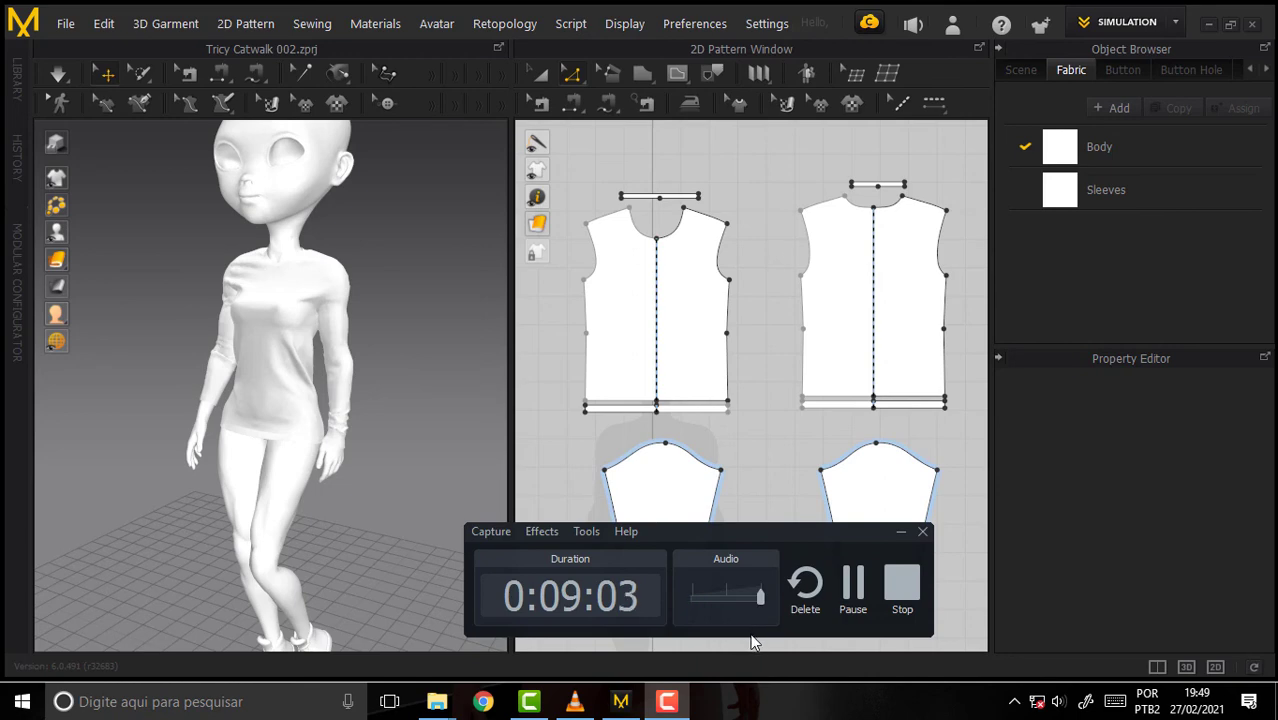
click(852, 590)
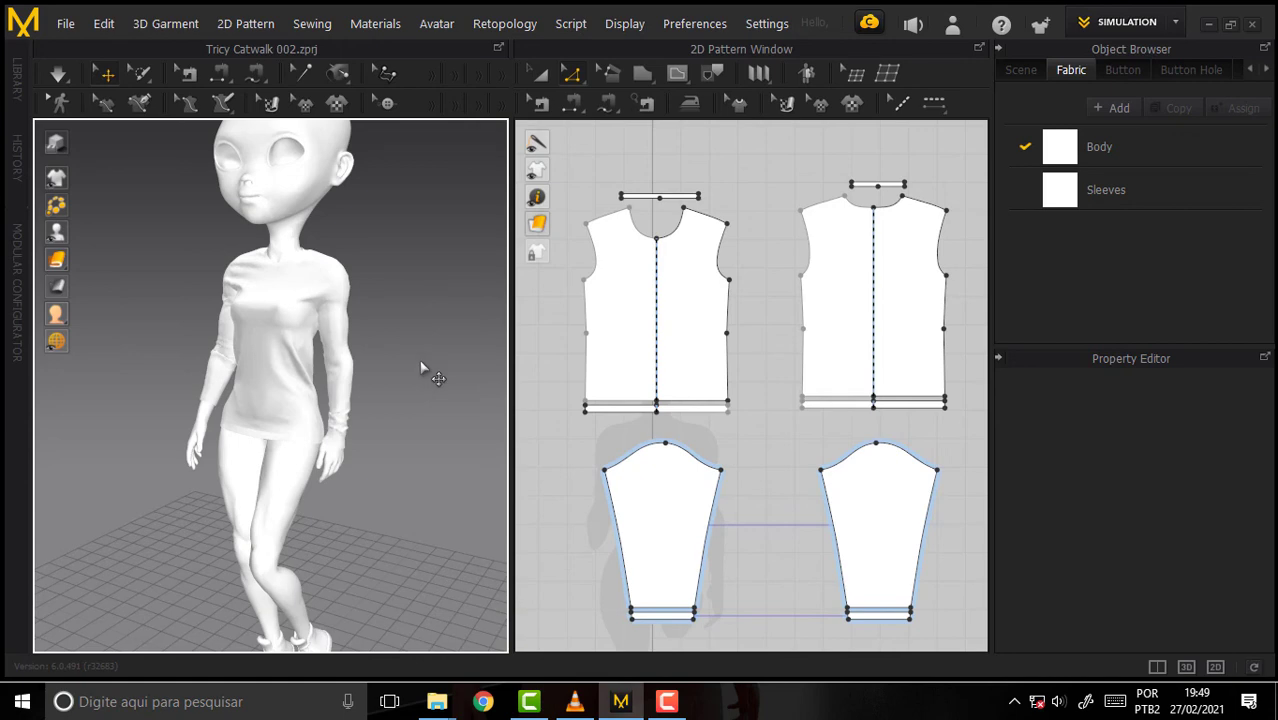
key(shift+a)
key(shift+a)
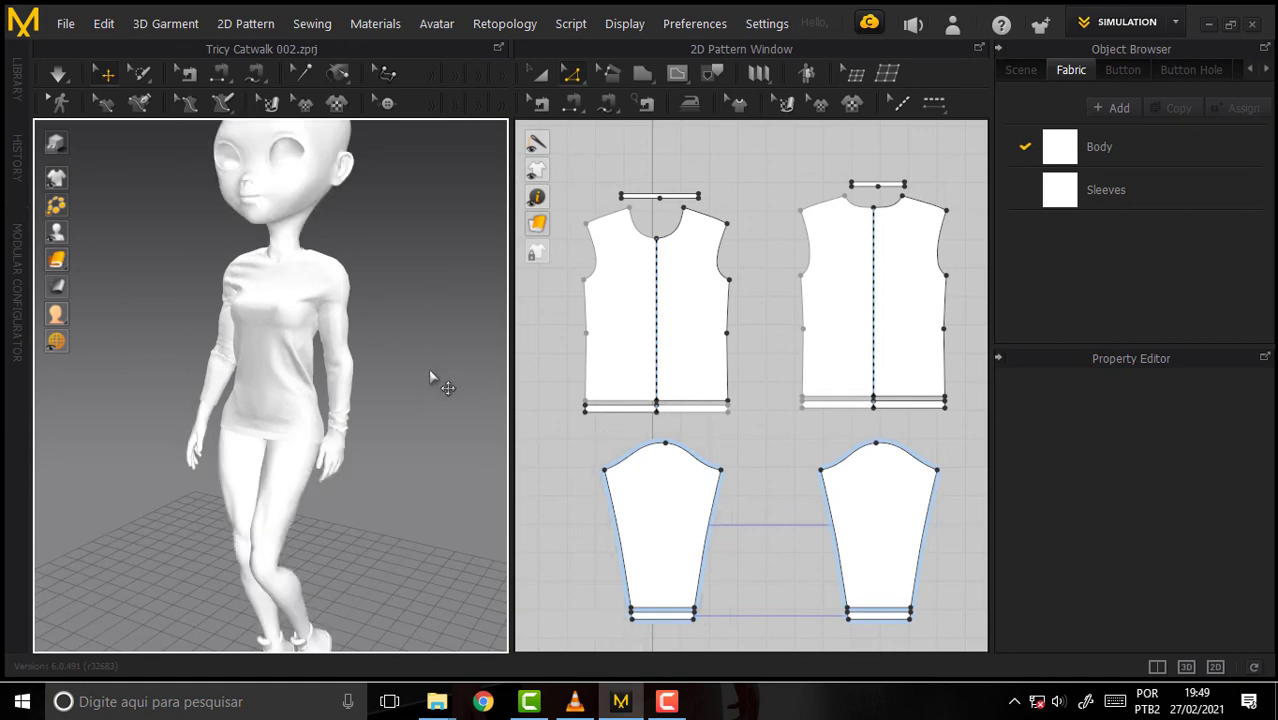
key(shift+a)
key(shift+a)
mouse_move(371, 311)
middle_down()
mouse_move(366, 357)
mouse_move(377, 347)
middle_up()
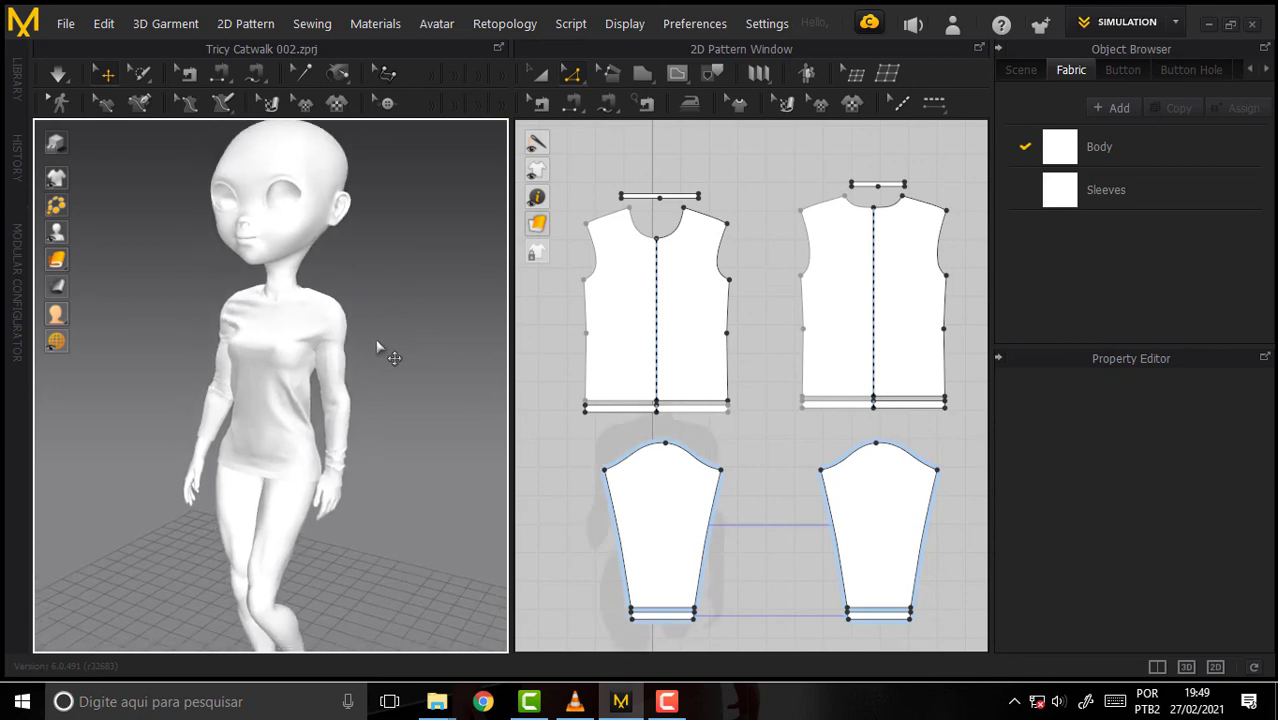
scroll(474, 322, down, 5)
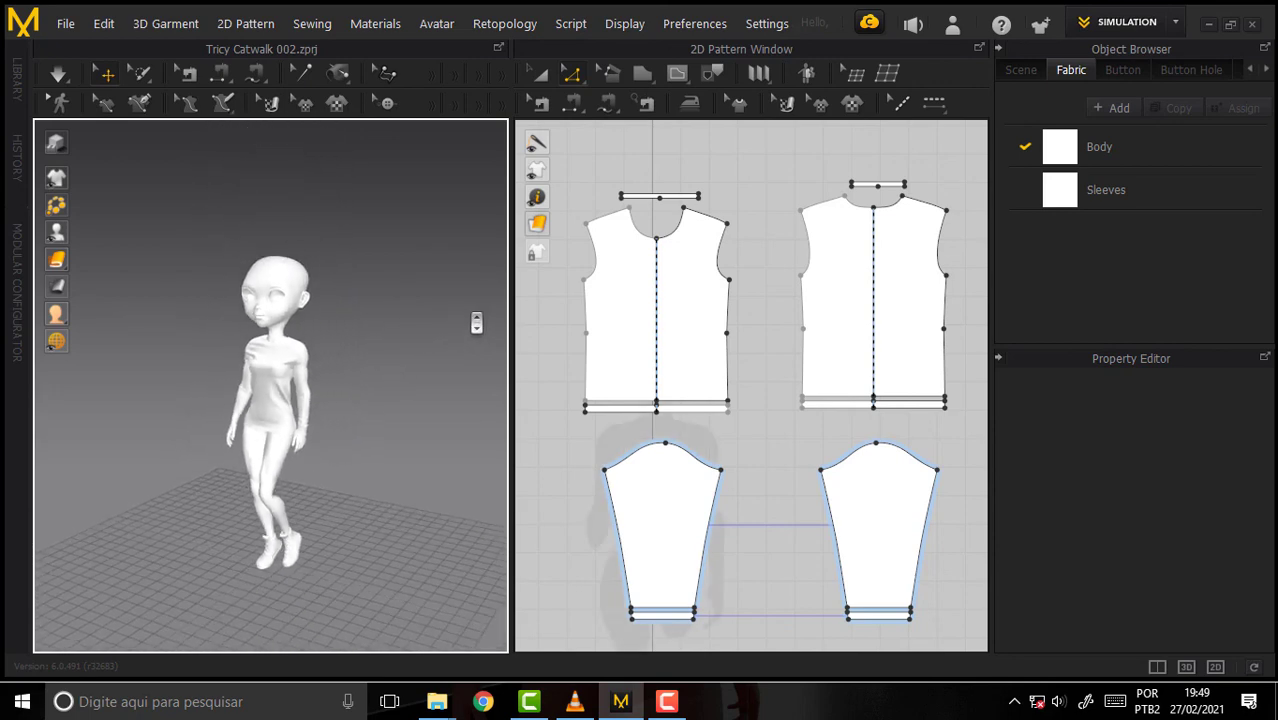
scroll(404, 327, up, 3)
mouse_move(404, 327)
right_down()
mouse_move(374, 331)
mouse_move(419, 305)
mouse_move(736, 277)
mouse_move(928, 286)
mouse_move(408, 340)
mouse_move(337, 314)
mouse_move(400, 335)
mouse_move(449, 331)
mouse_move(438, 332)
right_up()
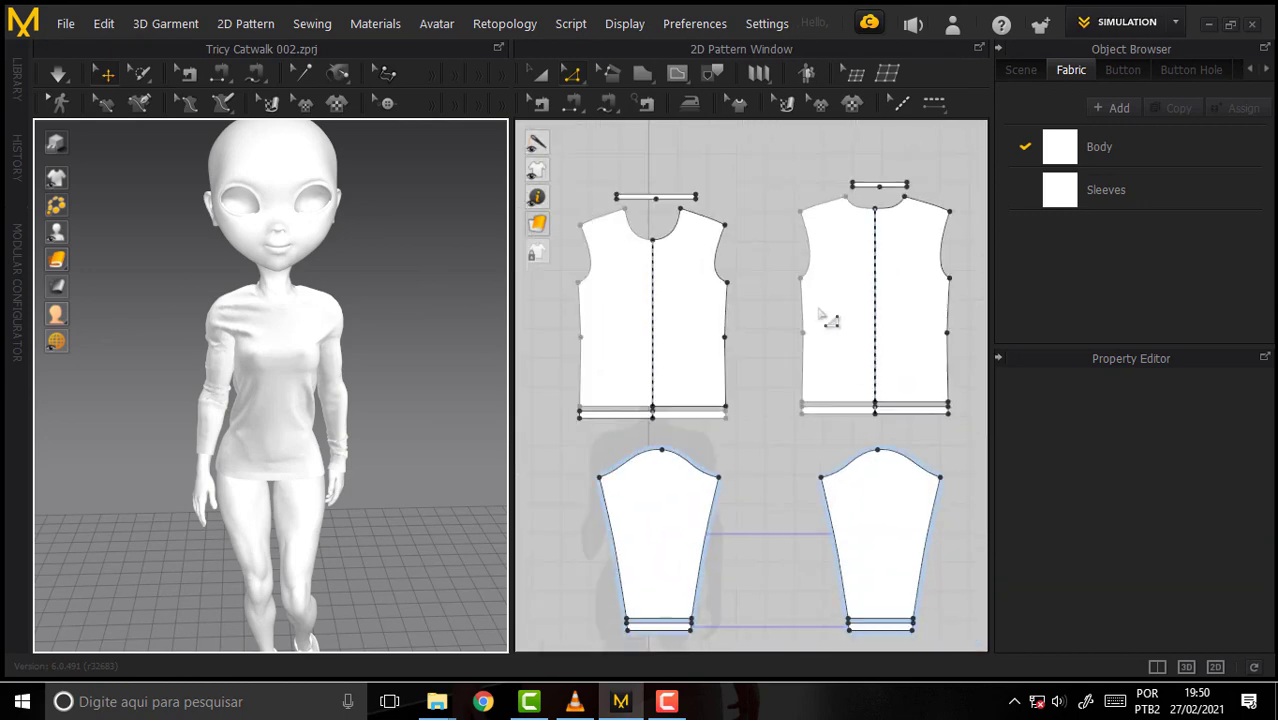
scroll(820, 305, down, 2)
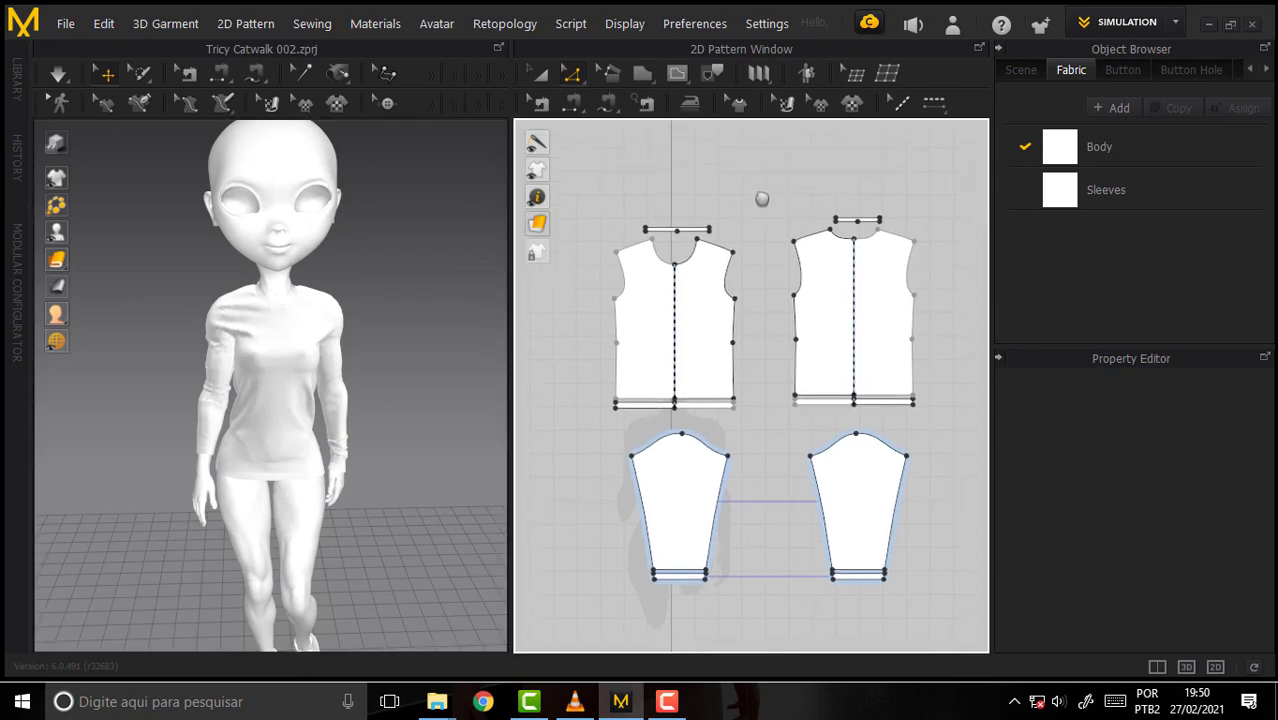
scroll(759, 205, down, 1)
scroll(760, 220, down, 1)
scroll(742, 198, down, 1)
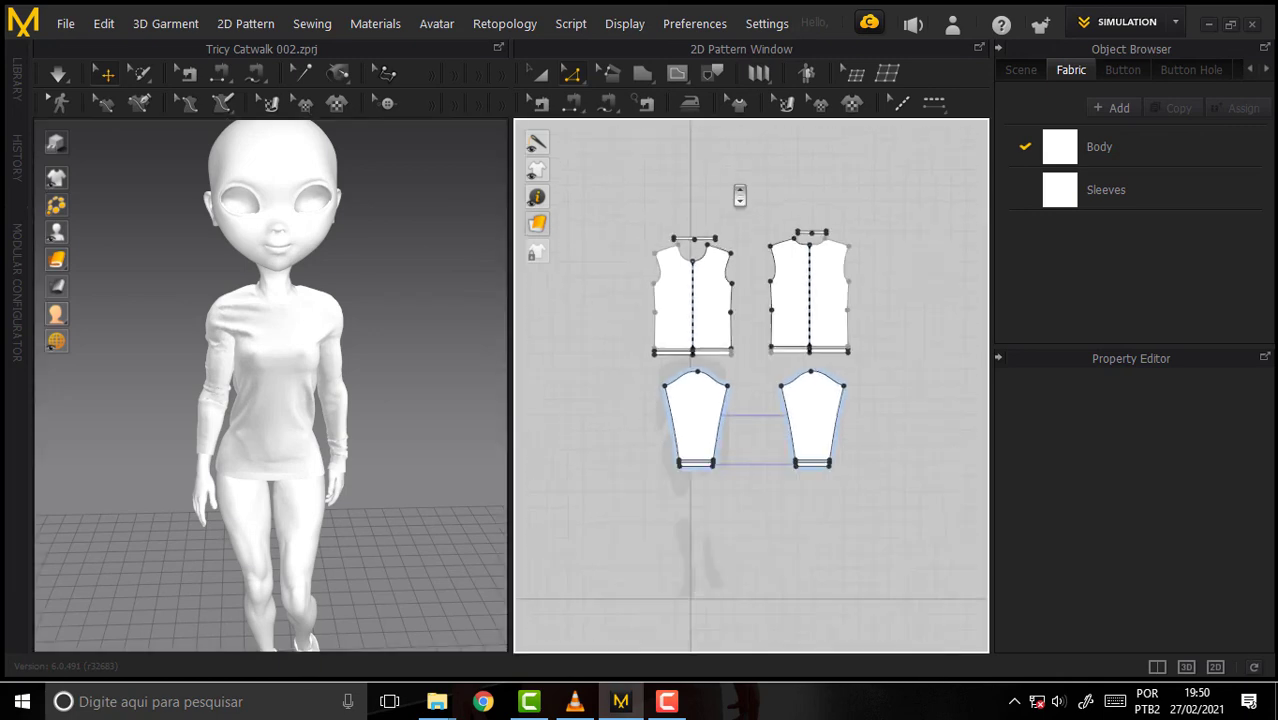
scroll(738, 192, down, 1)
scroll(740, 188, up, 3)
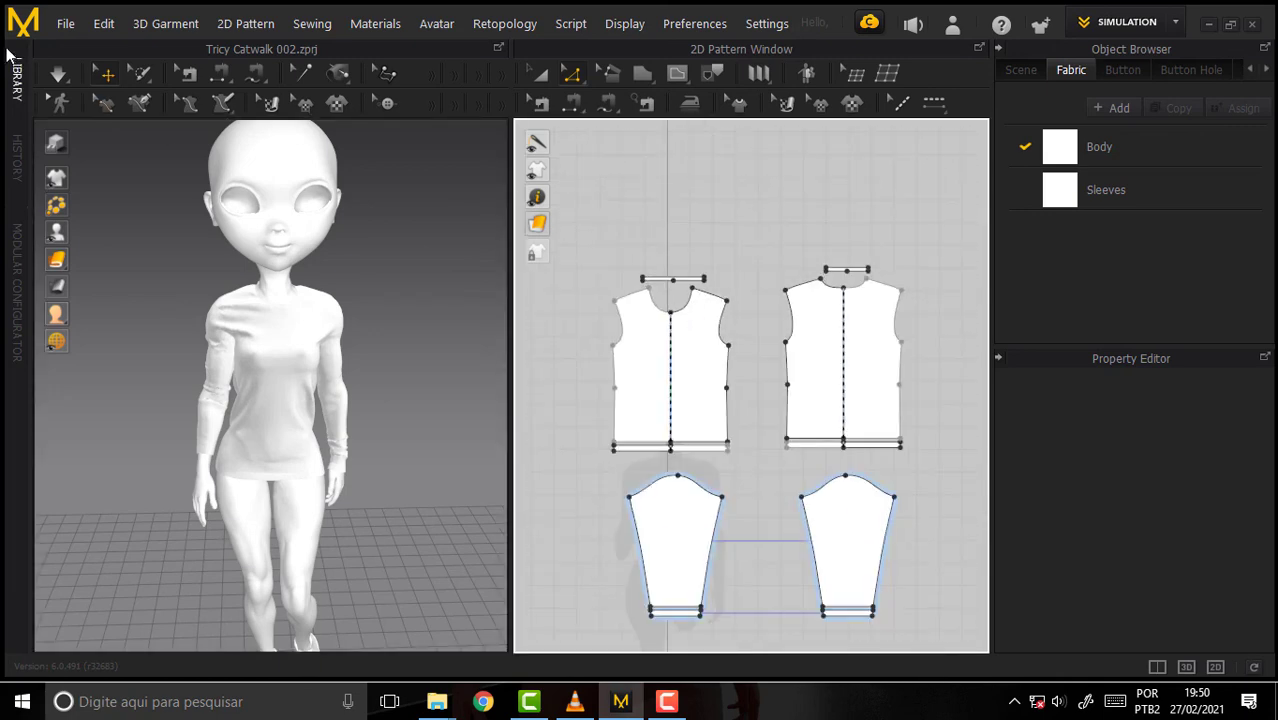
- Save the project as Tricy Catwalk 002.zprj, then browse Save As Project and close it
click(65, 24)
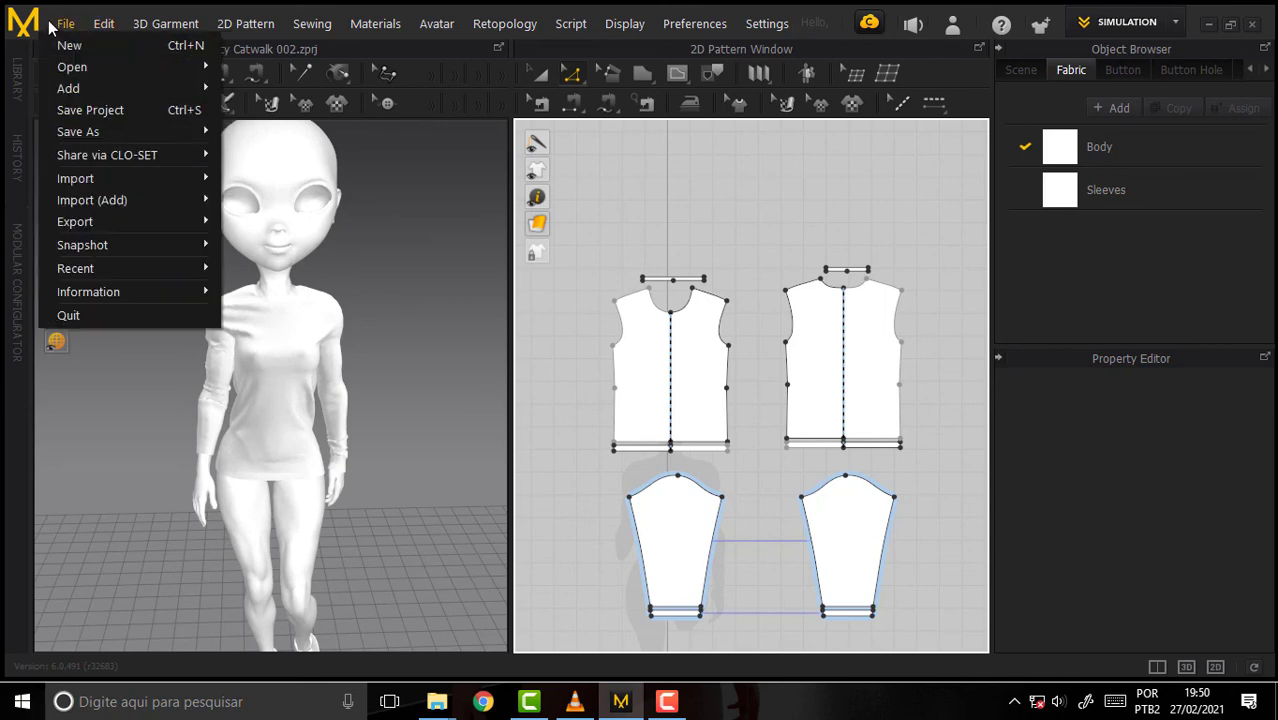
click(97, 112)
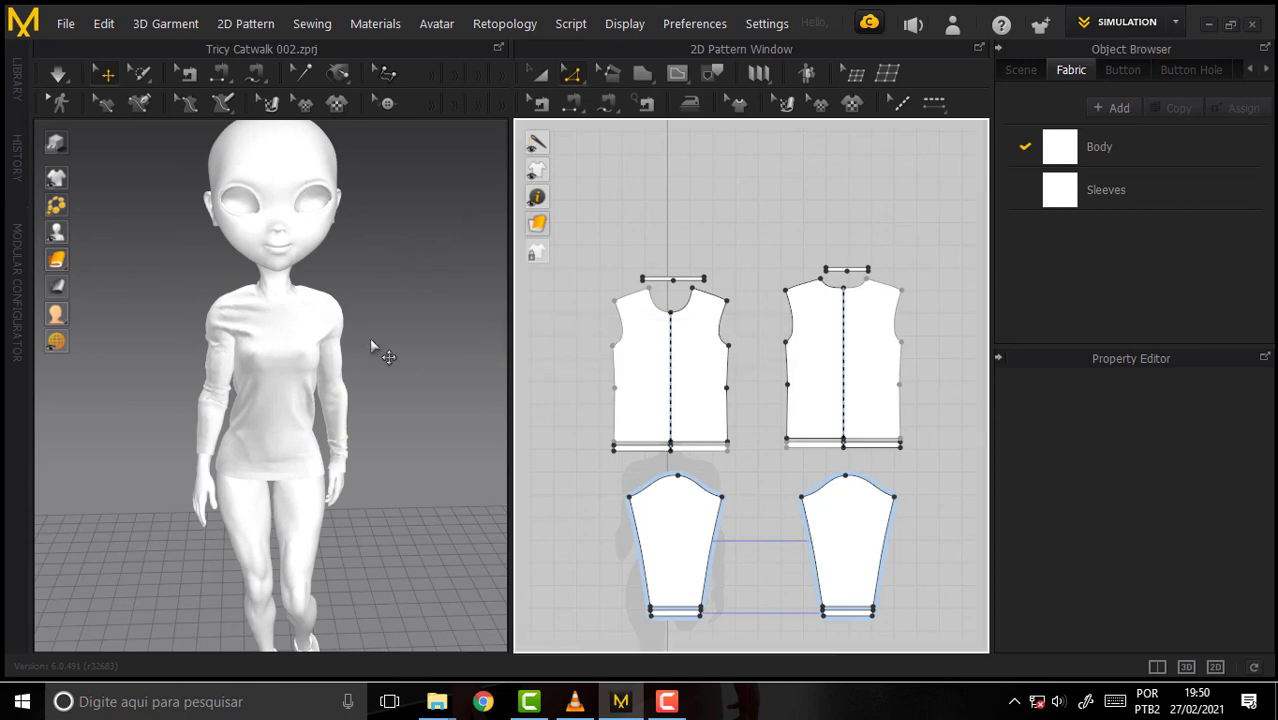
click(104, 23)
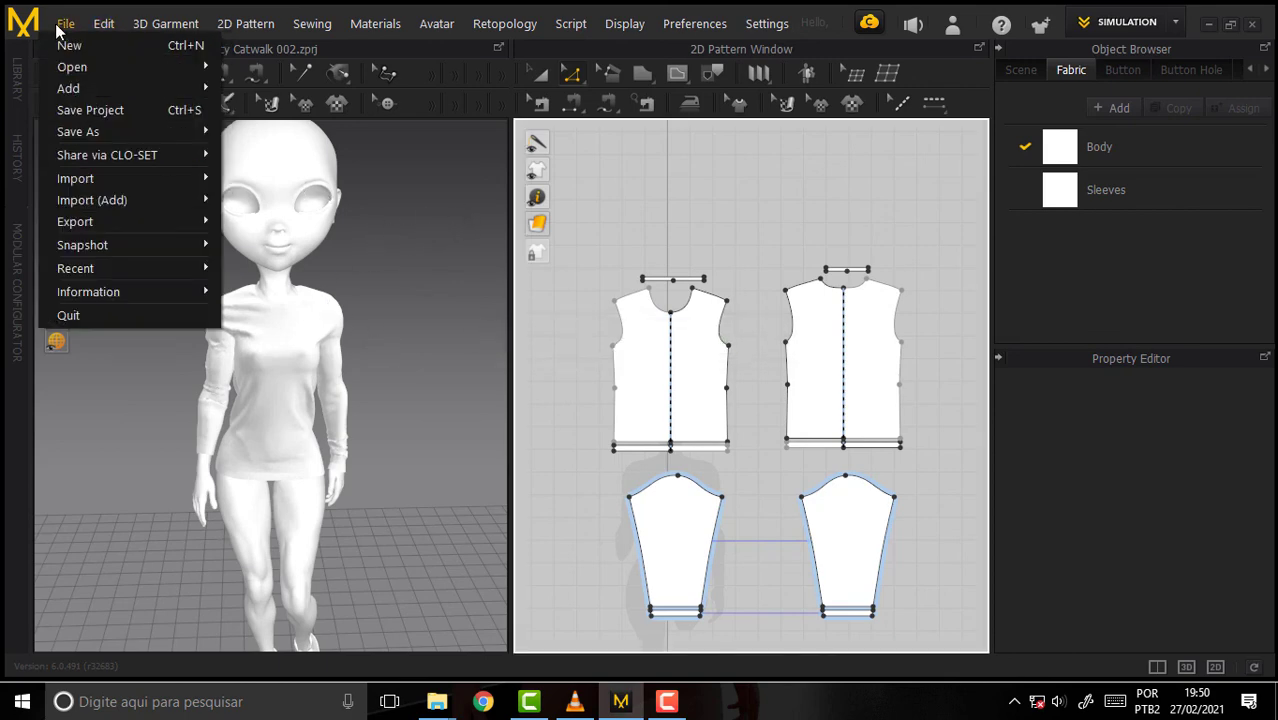
mouse_move(78, 131)
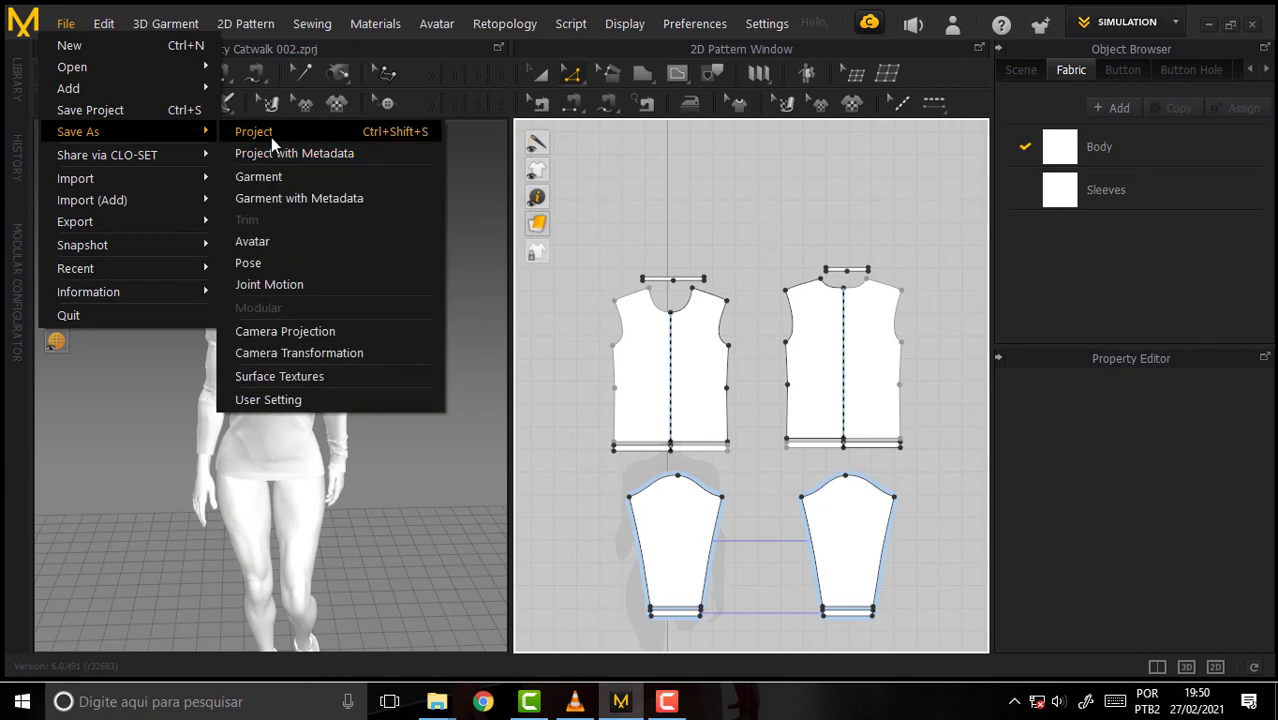
click(271, 135)
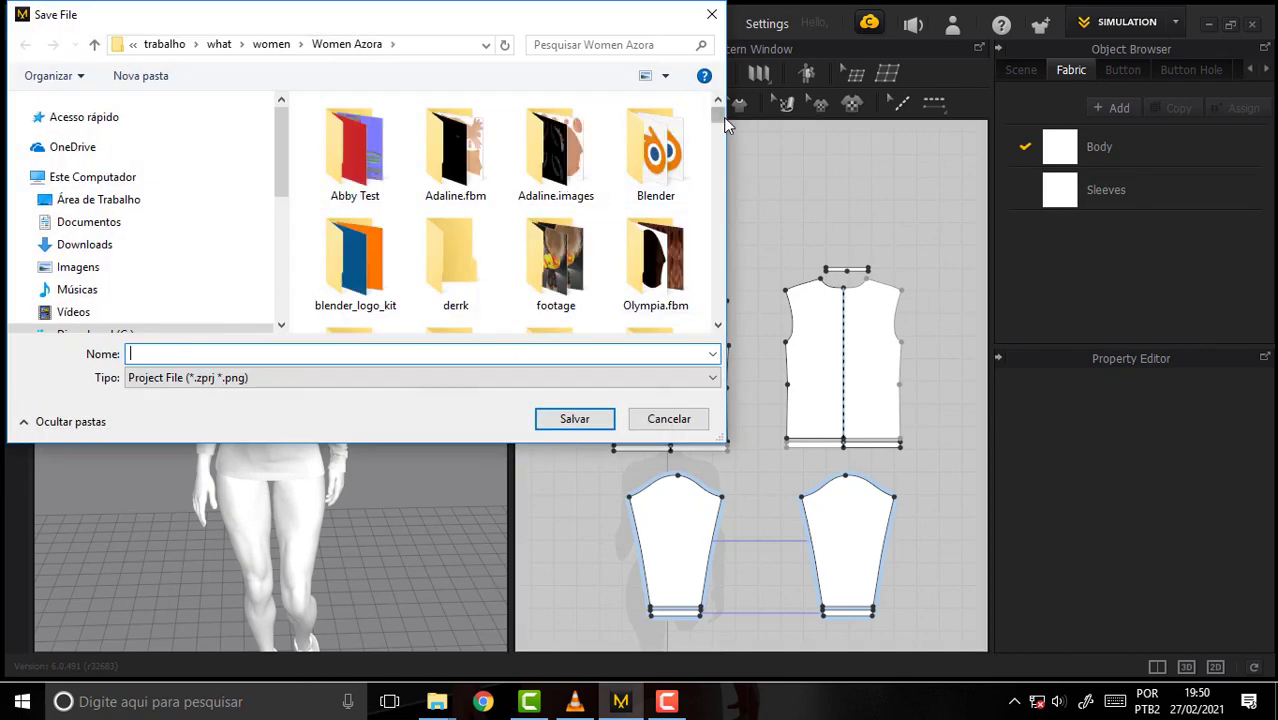
drag(718, 117, 718, 312)
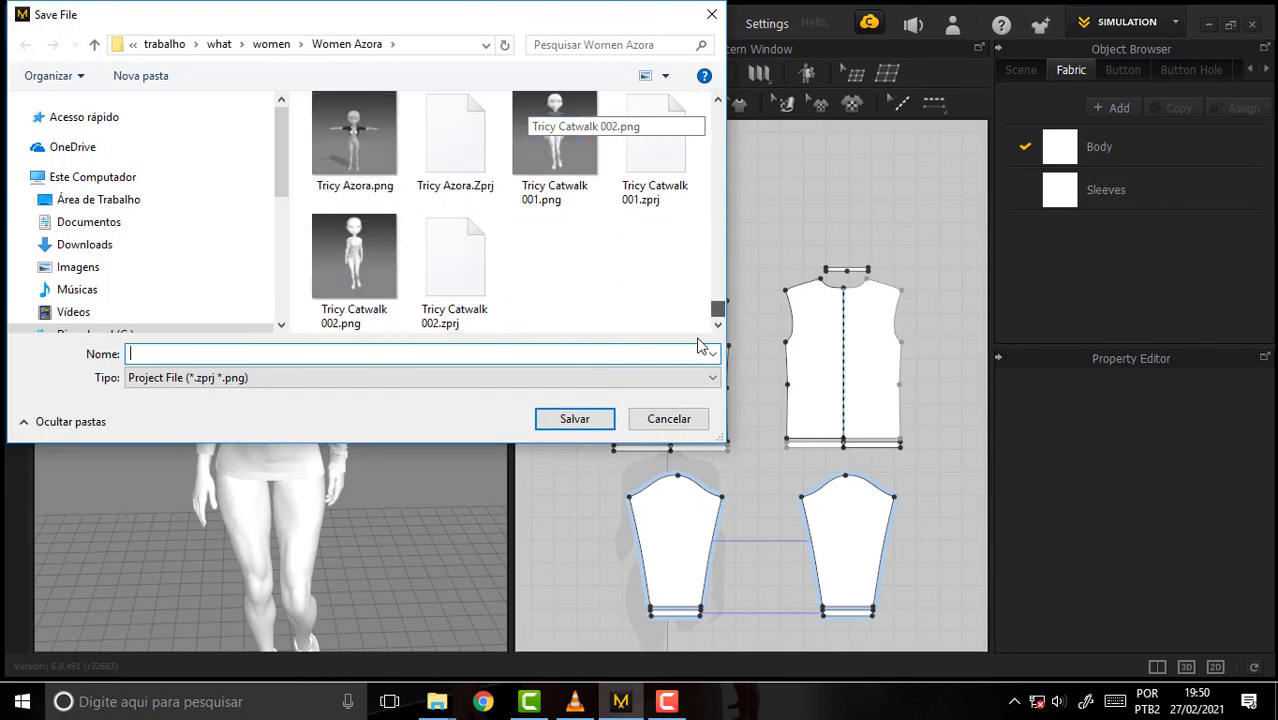
scroll(700, 310, up, 2)
scroll(699, 291, up, 1)
scroll(699, 291, down, 1)
scroll(700, 310, down, 2)
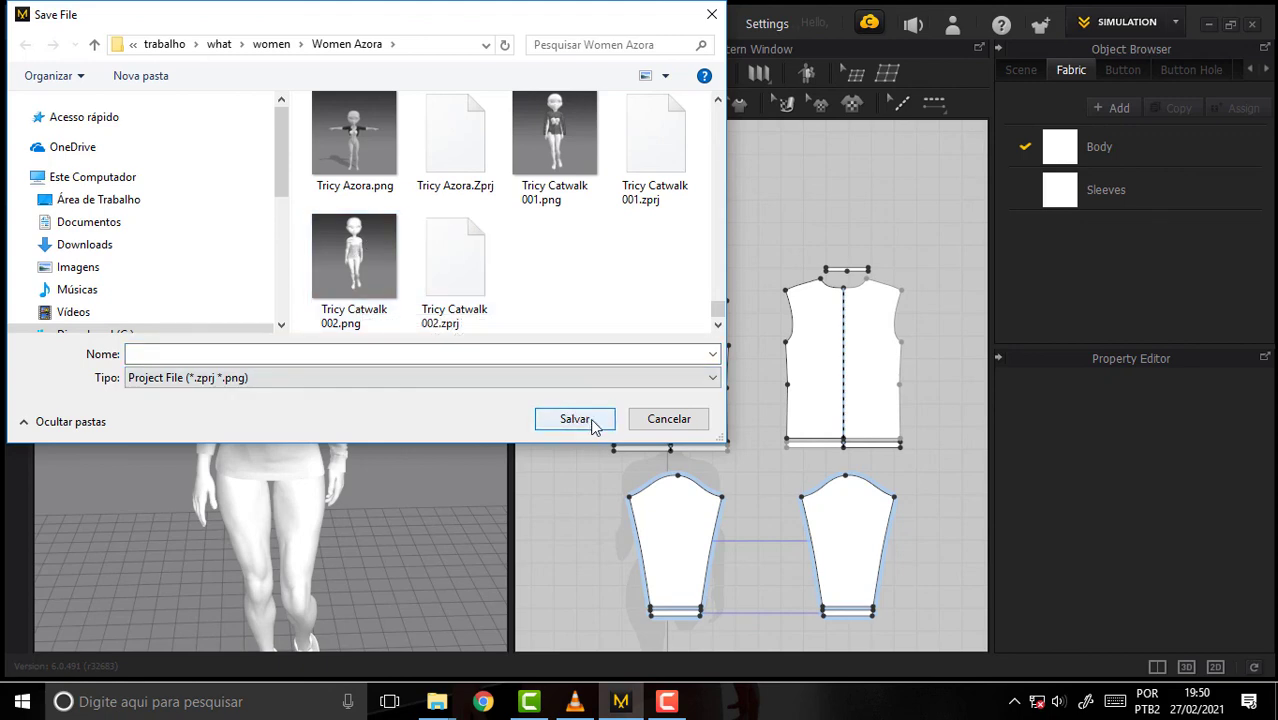
click(665, 419)
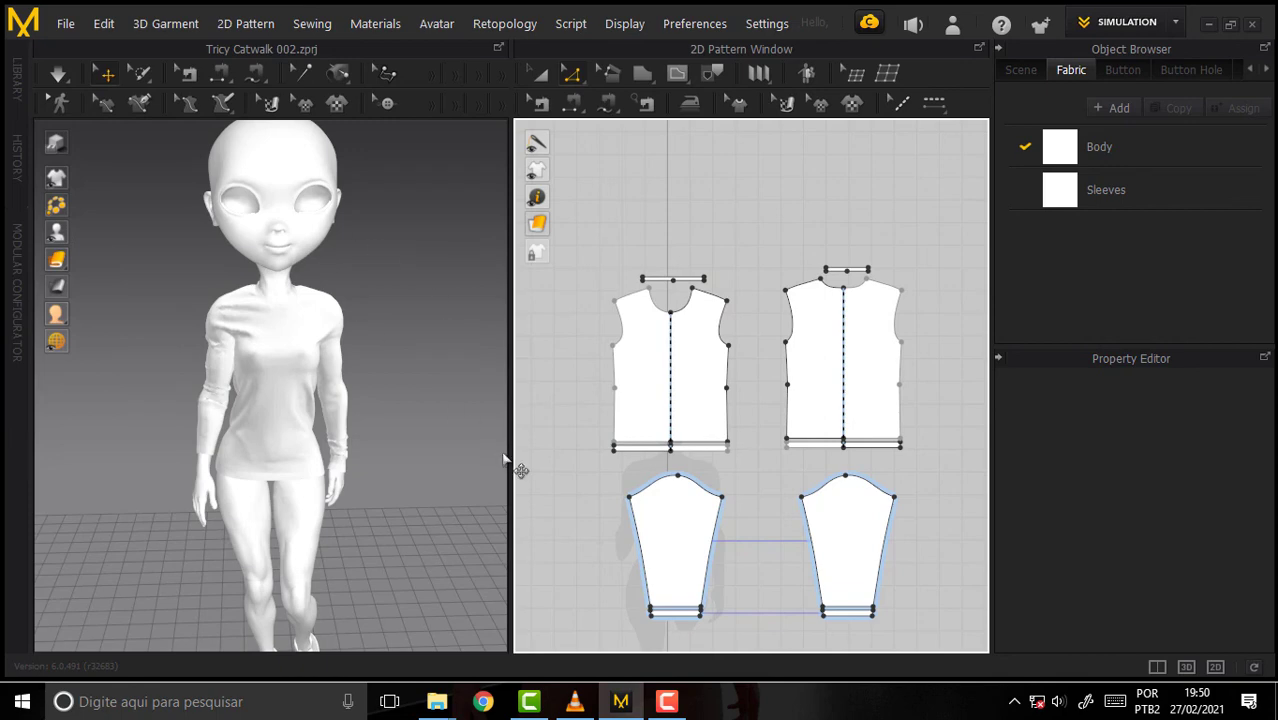